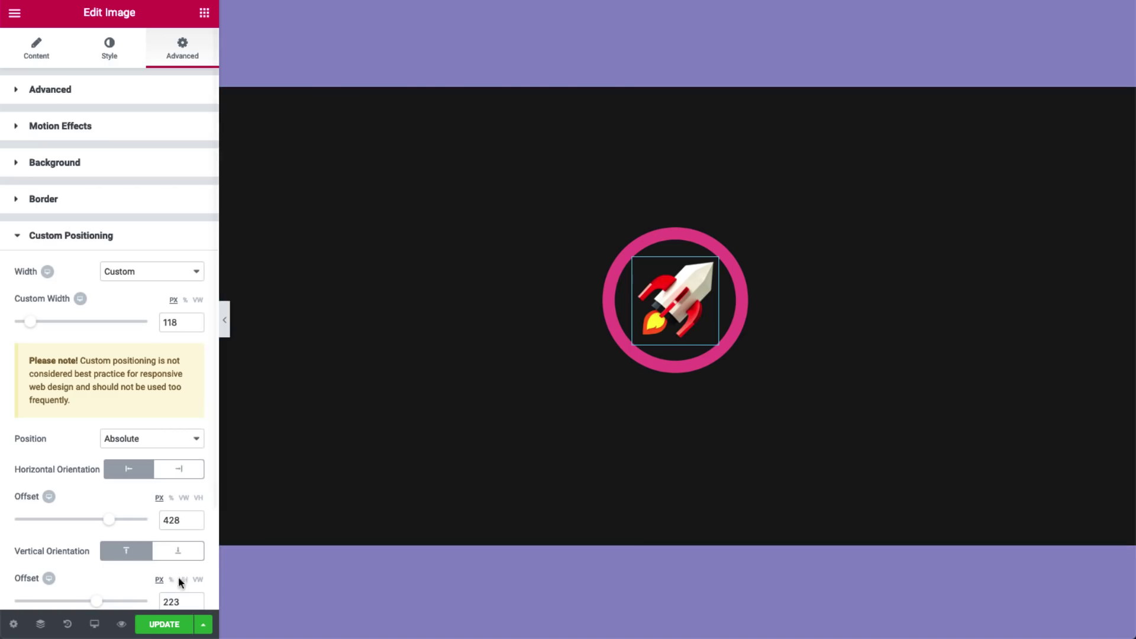
- Preview the page at tablet and mobile sizes, and return to the desktop view
click(94, 624)
click(102, 559)
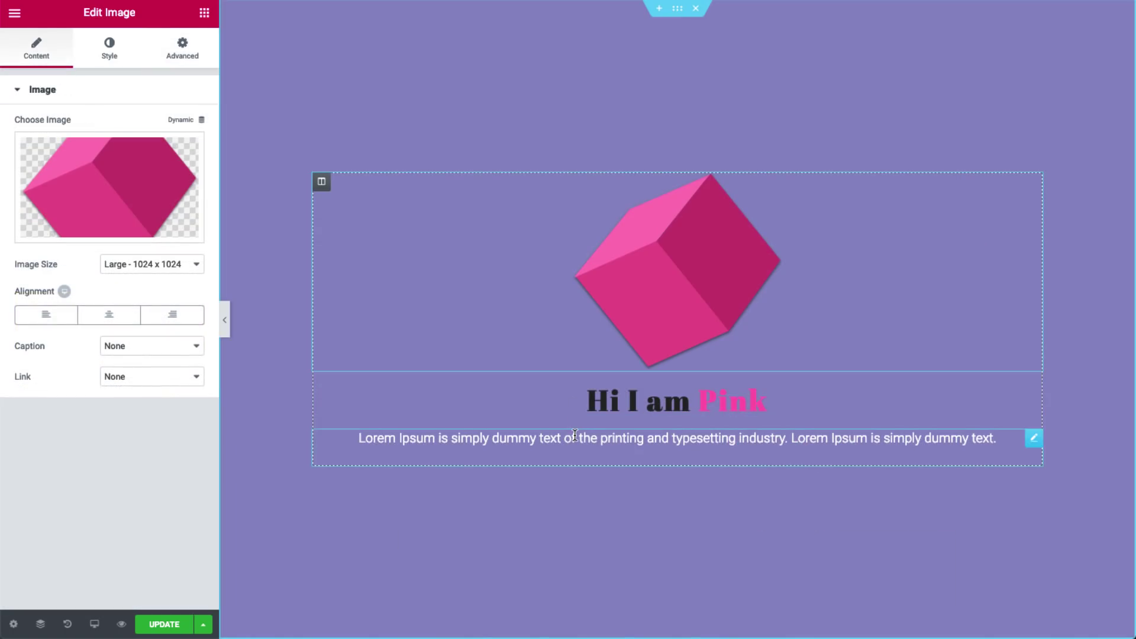
click(94, 624)
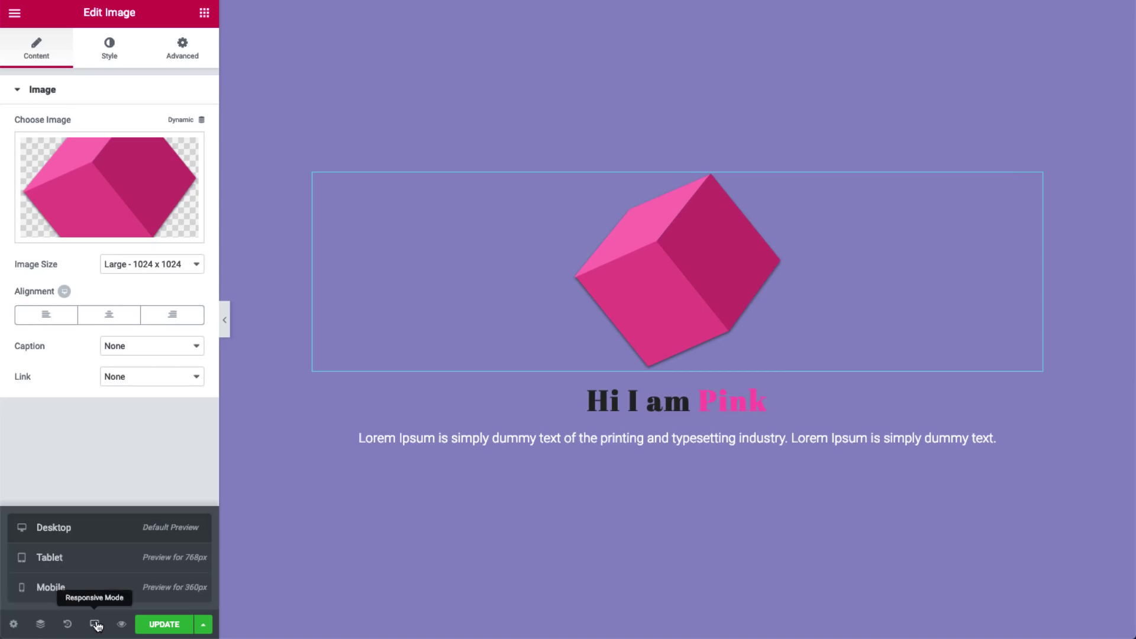
click(101, 573)
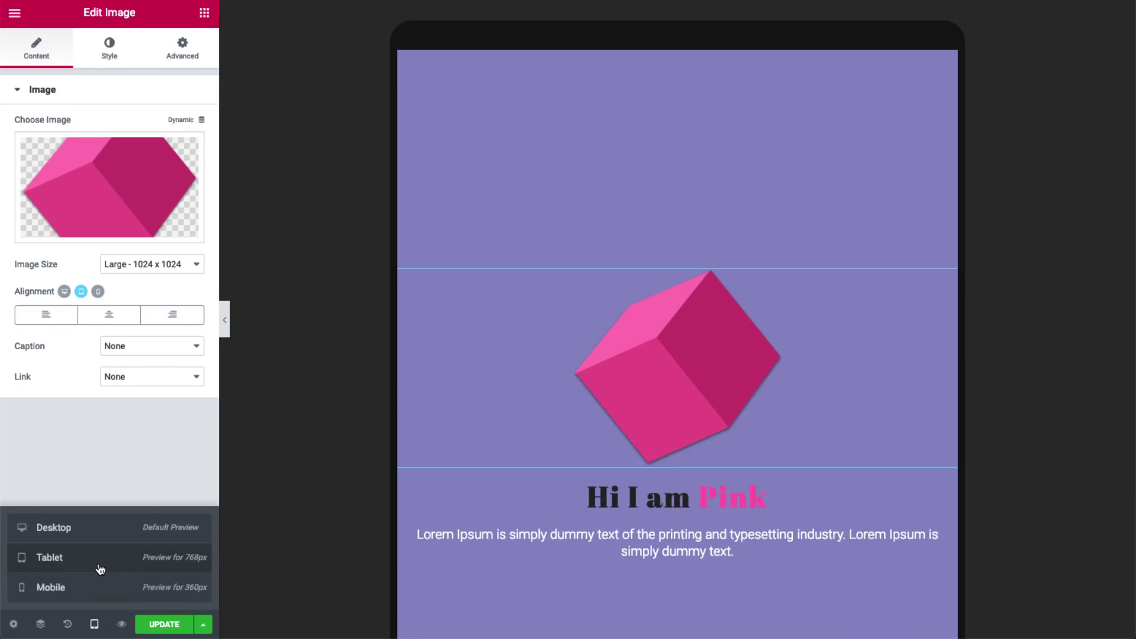
click(101, 588)
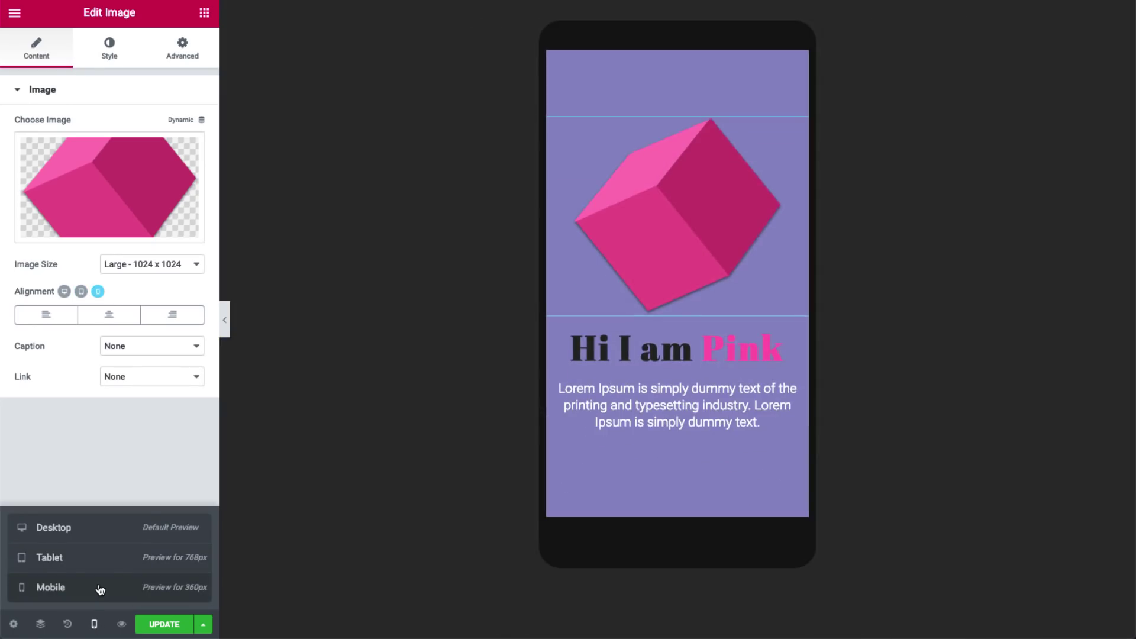
click(89, 530)
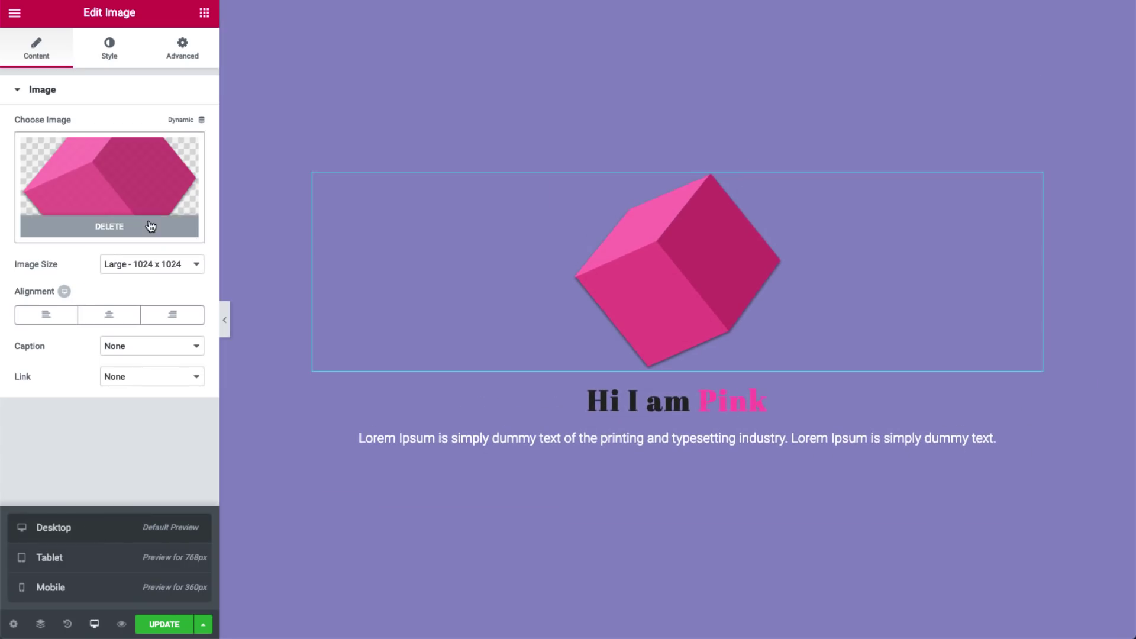
- Set the cube image's position to Absolute, shrink it to 144 px wide and move it below the text at offsets 403 and 106 px
click(182, 50)
click(104, 510)
click(122, 306)
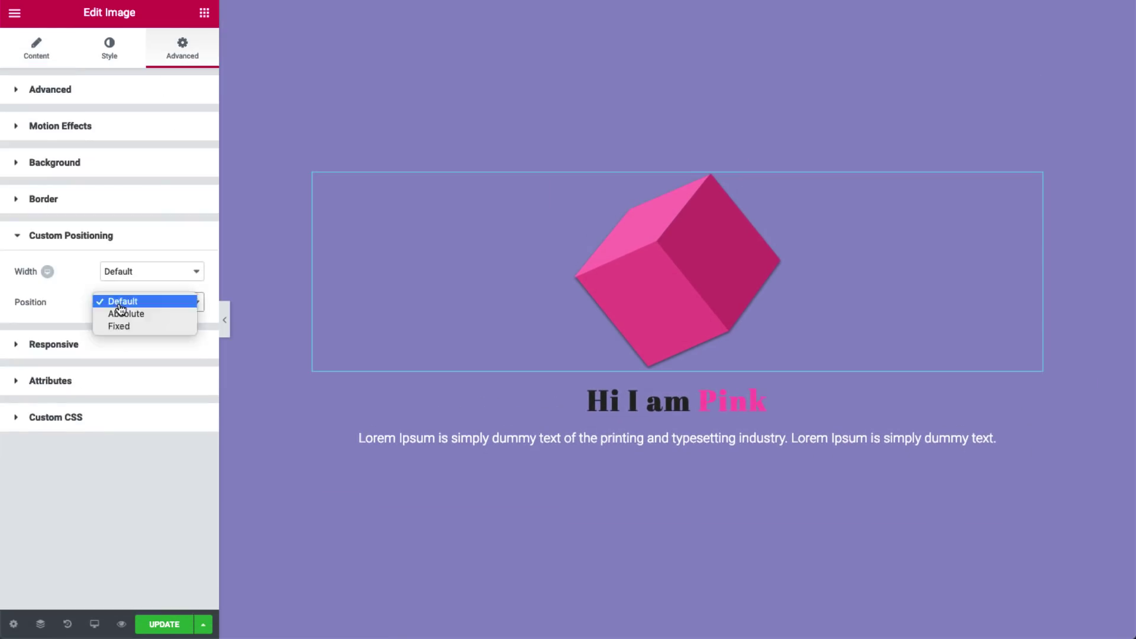
click(123, 310)
drag(313, 355, 935, 340)
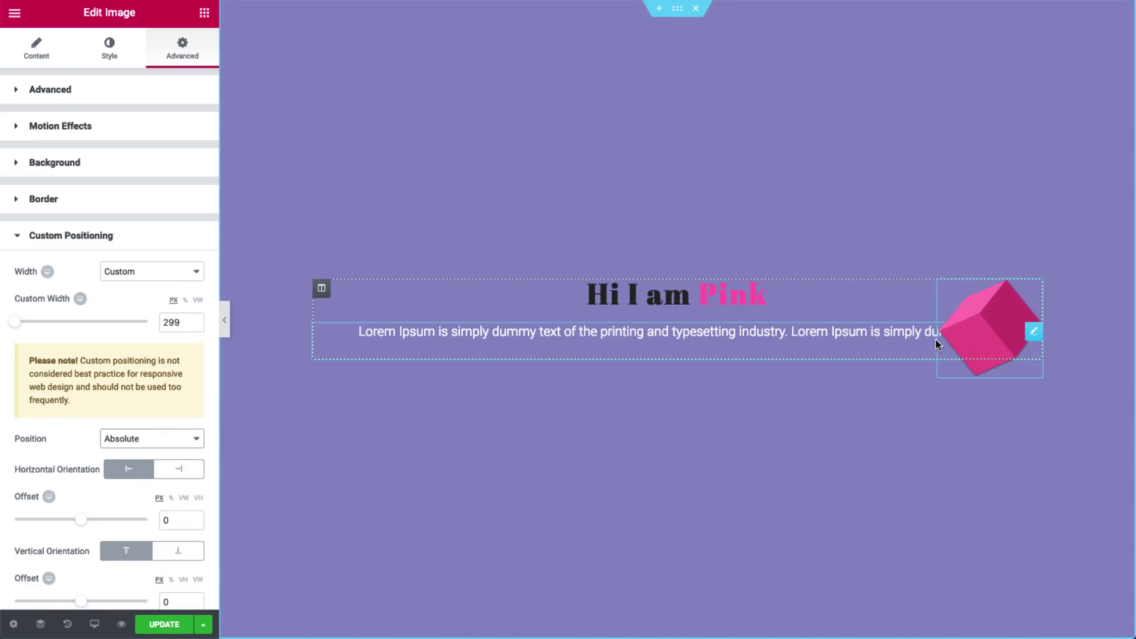
drag(999, 327, 670, 403)
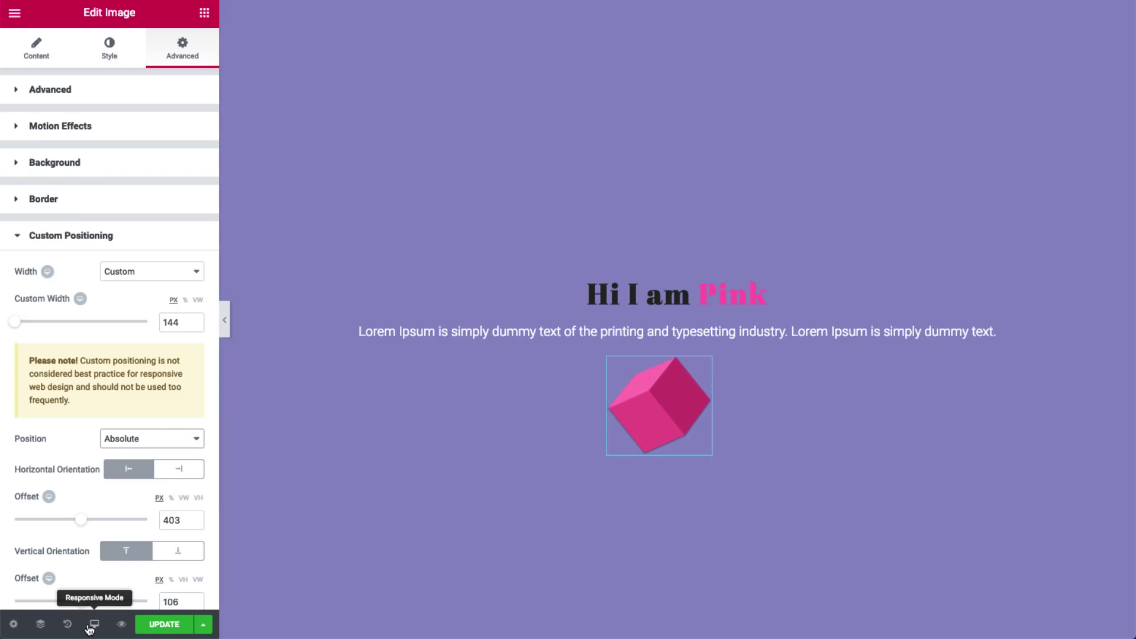
- Preview the repositioned cube image in the tablet and mobile layouts
click(94, 624)
click(114, 561)
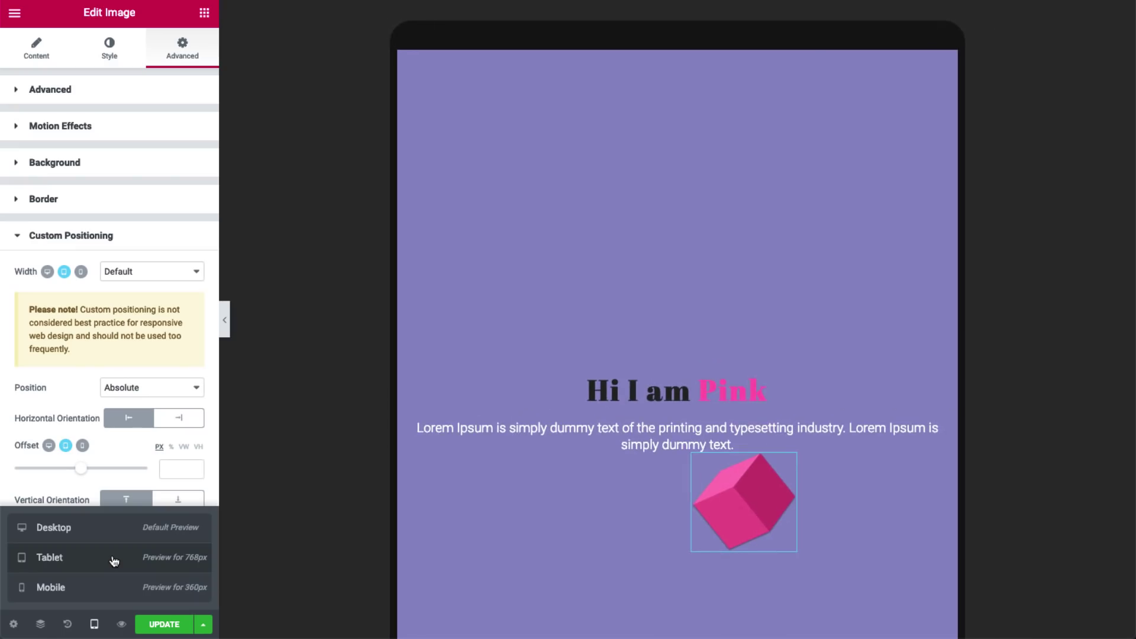
click(106, 592)
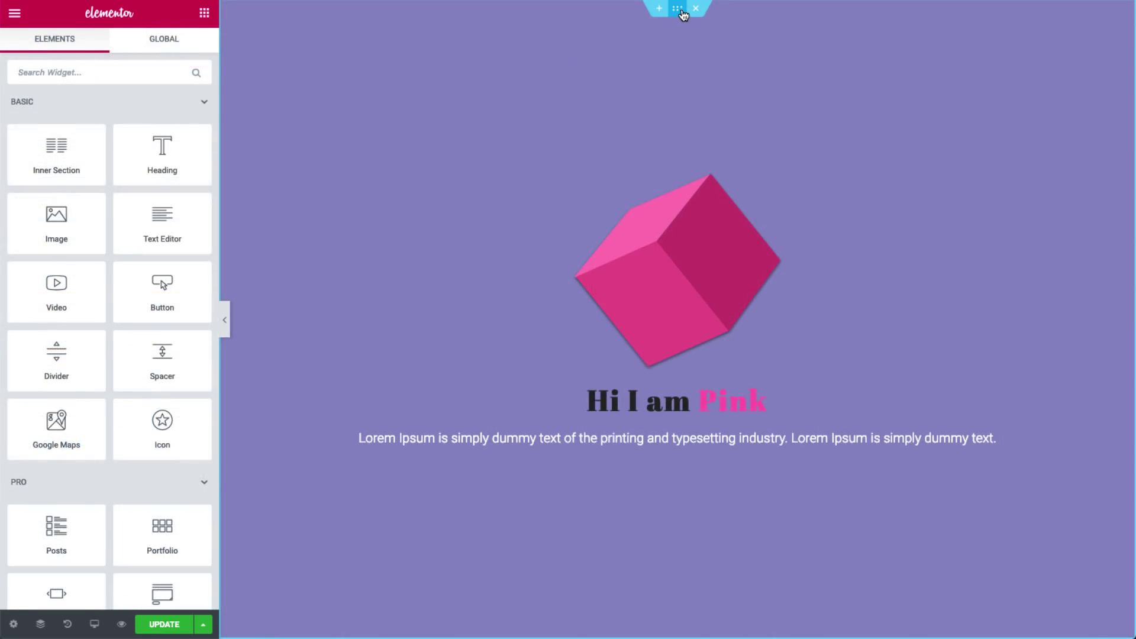
- Try a minimum height of 50 VH on the section, view it across the full window, and restore it to 100 VH
click(678, 10)
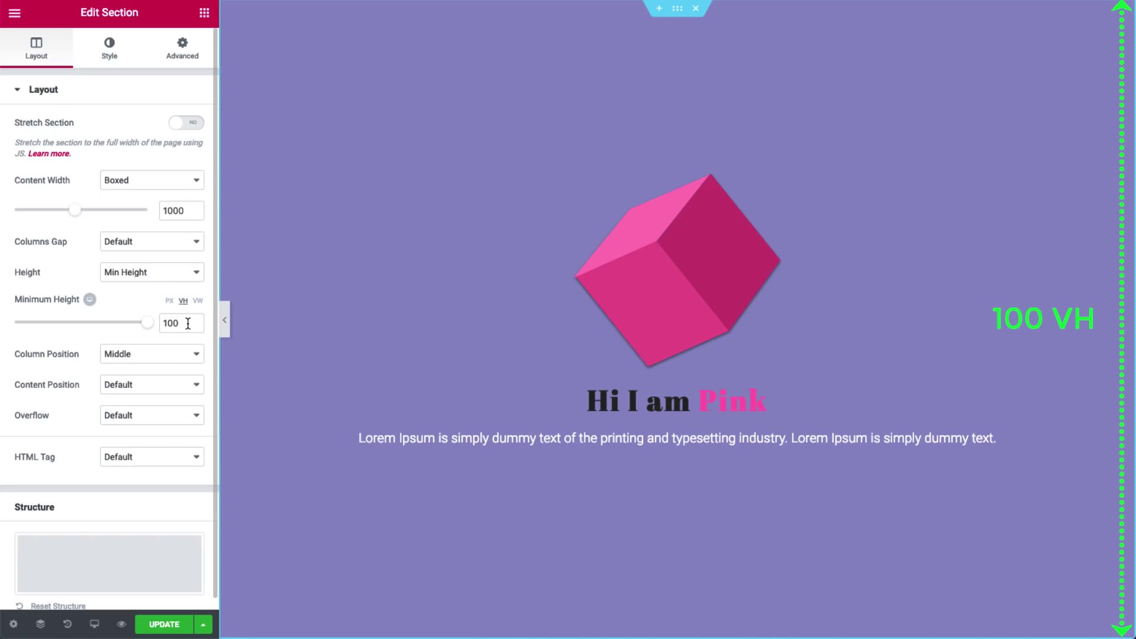
mouse_move(148, 323)
mouse_down()
mouse_move(119, 337)
mouse_move(81, 329)
mouse_up()
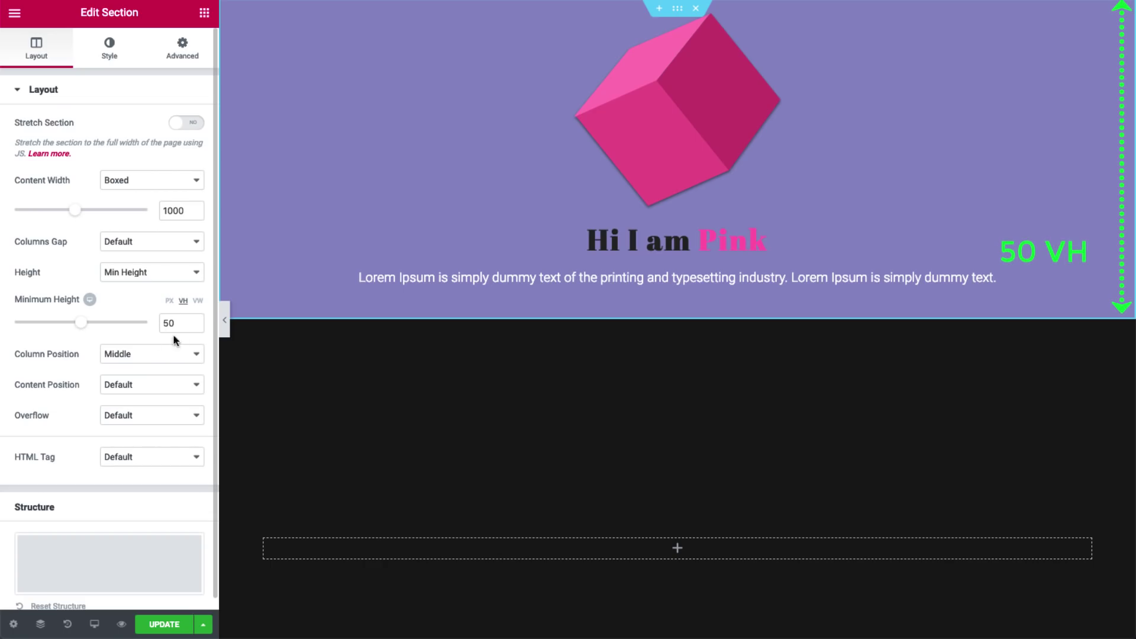
click(227, 325)
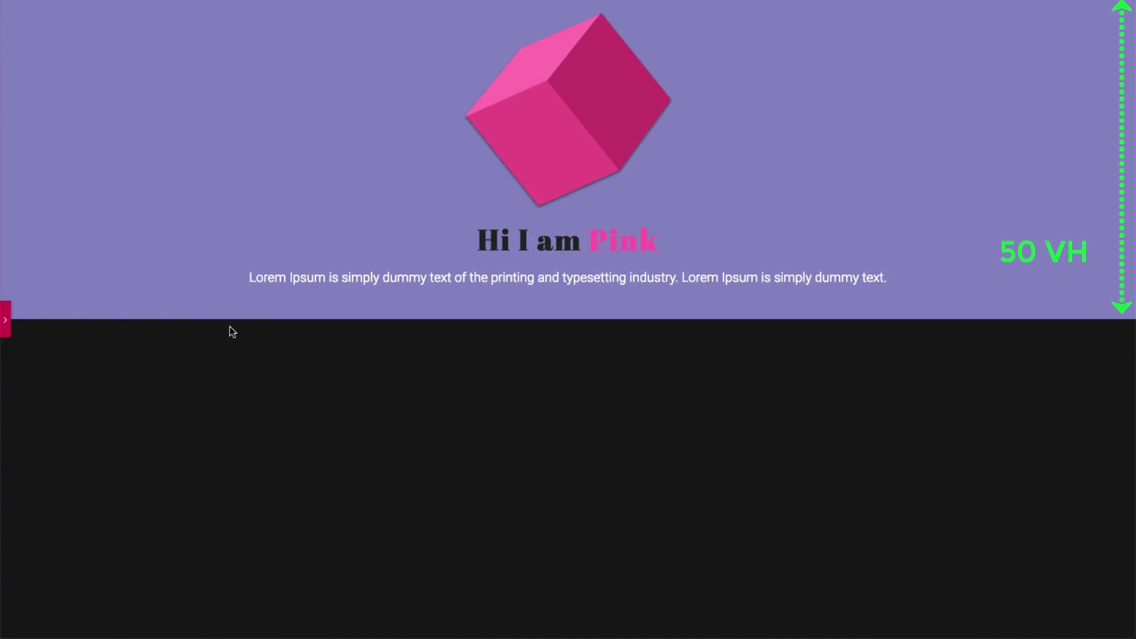
click(5, 319)
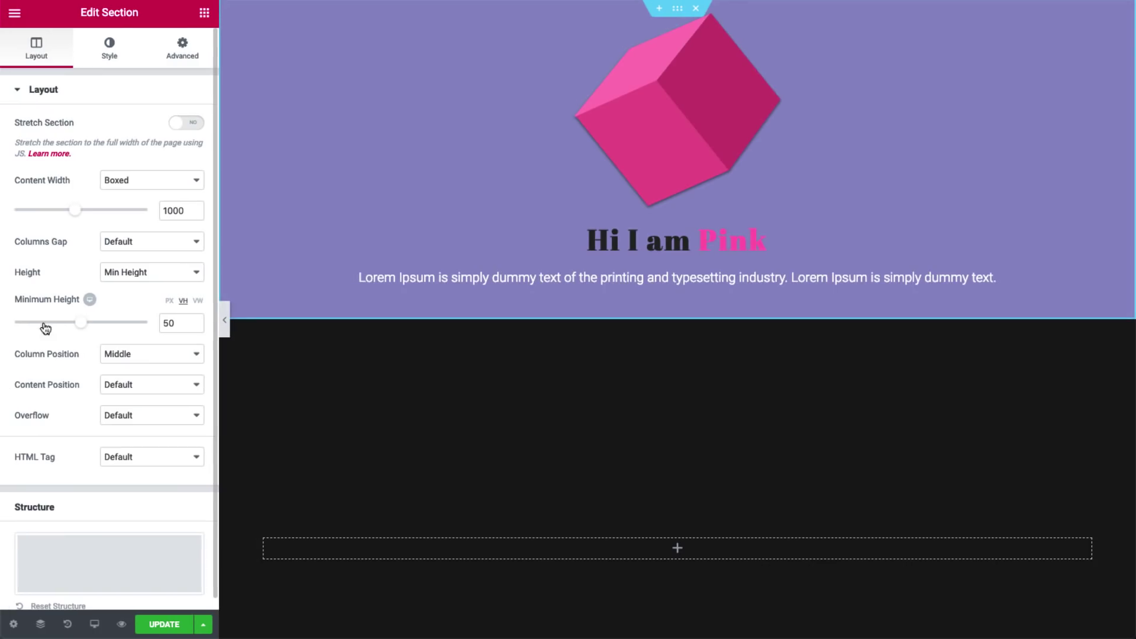
drag(87, 329, 159, 323)
- Set the cube image's position to Absolute in its custom positioning settings
click(660, 263)
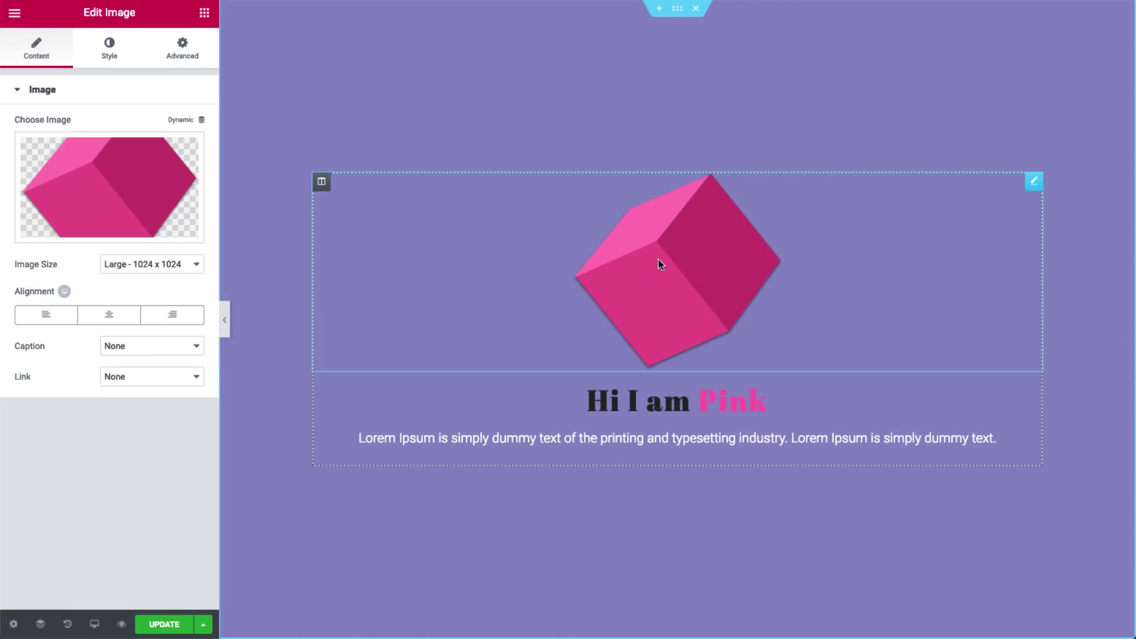
click(182, 48)
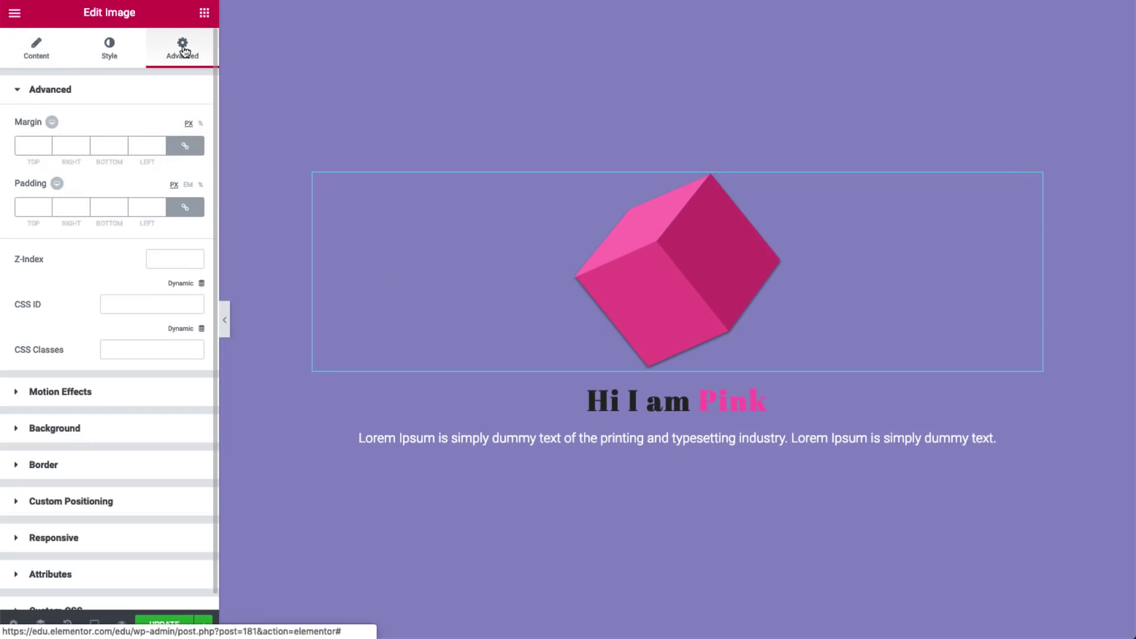
click(136, 471)
click(157, 313)
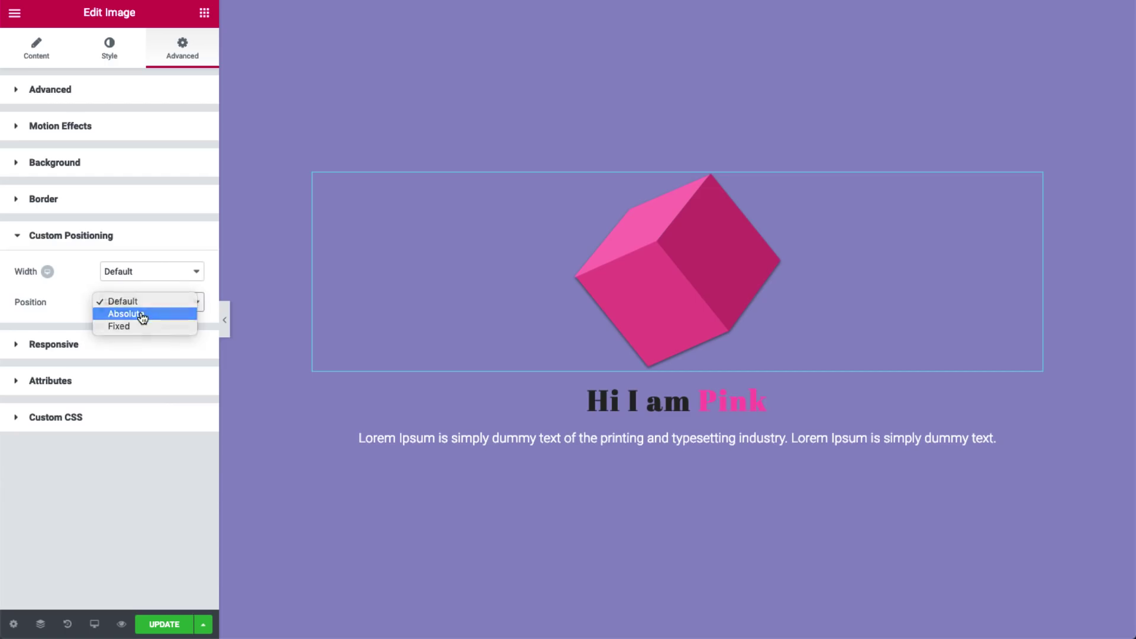
click(144, 314)
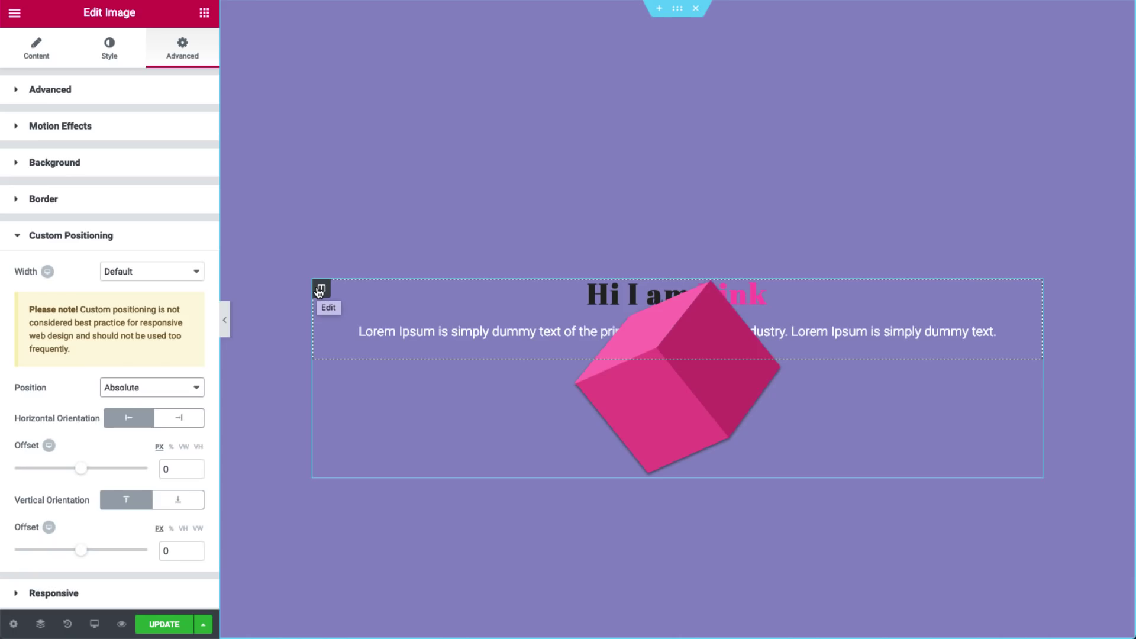
- Switch the cube image's width to Custom, try 1000 px, and set it to 100 px
click(153, 276)
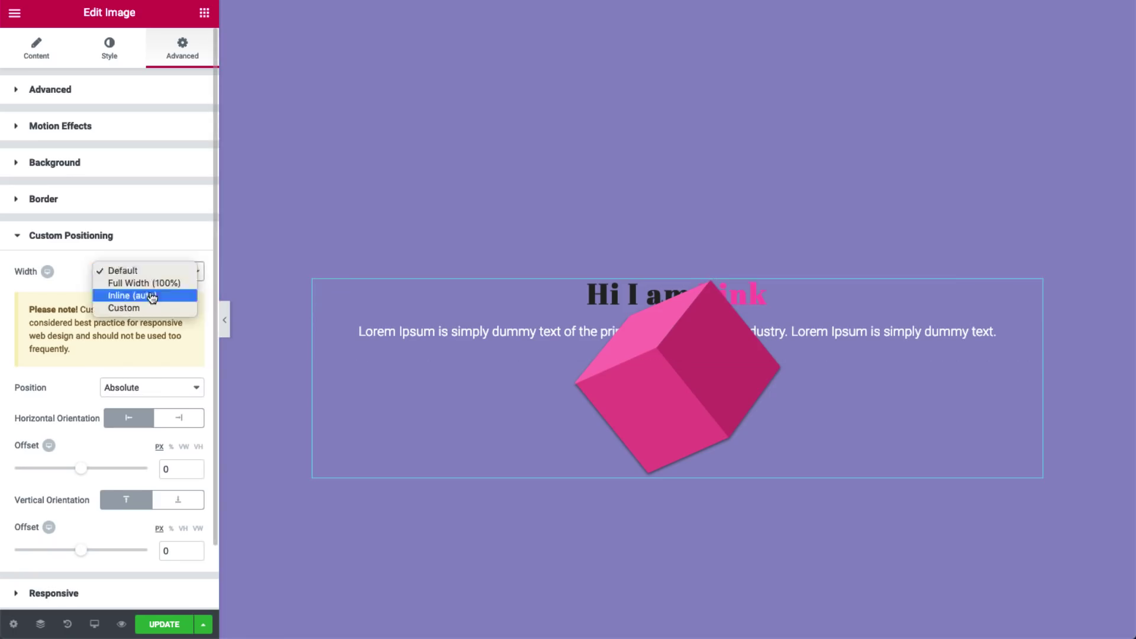
click(142, 308)
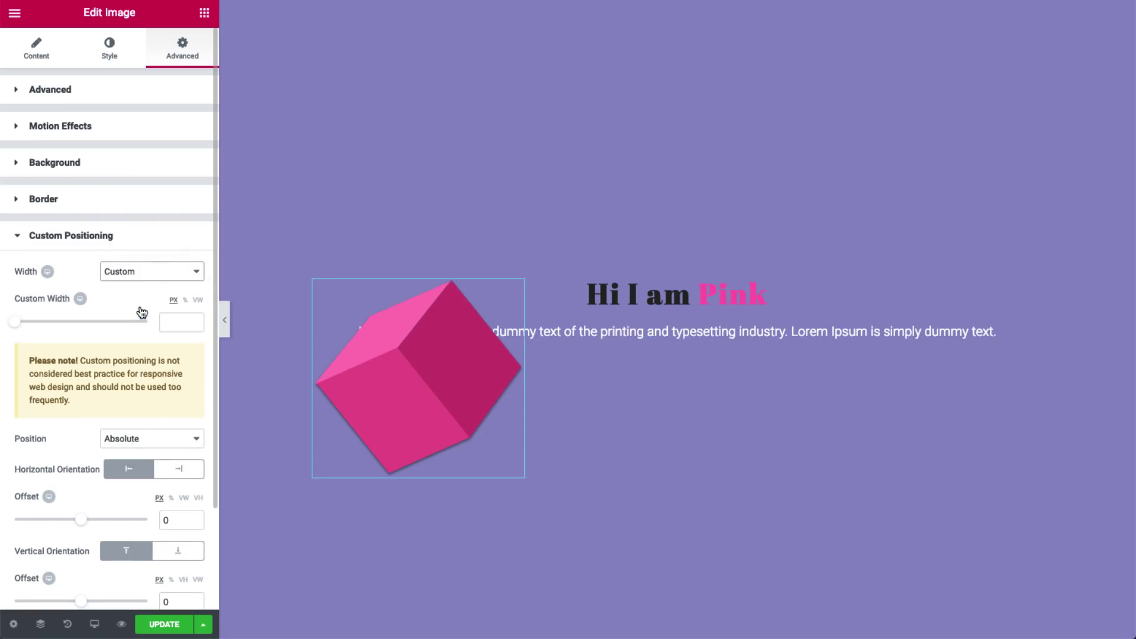
mouse_move(325, 293)
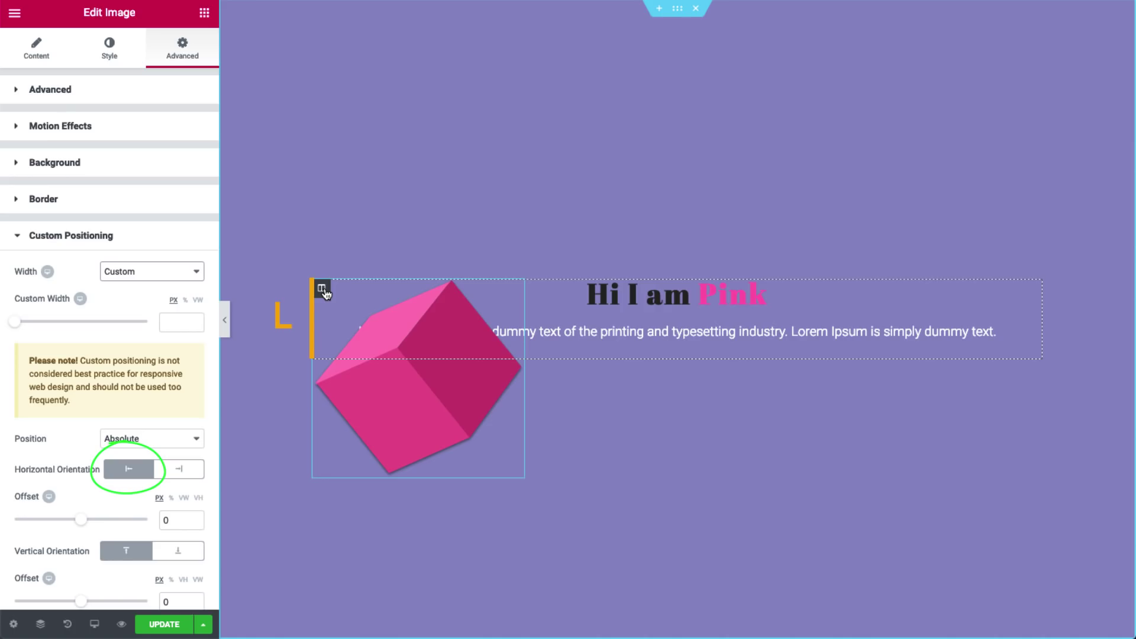
drag(20, 326, 165, 315)
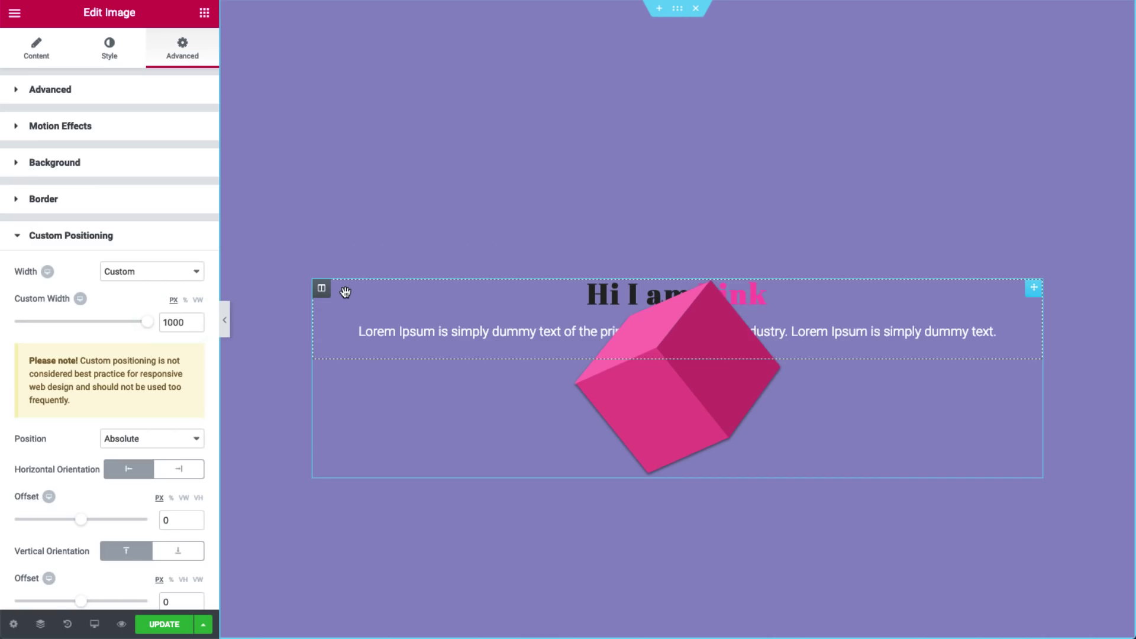
drag(146, 326, 27, 328)
click(180, 323)
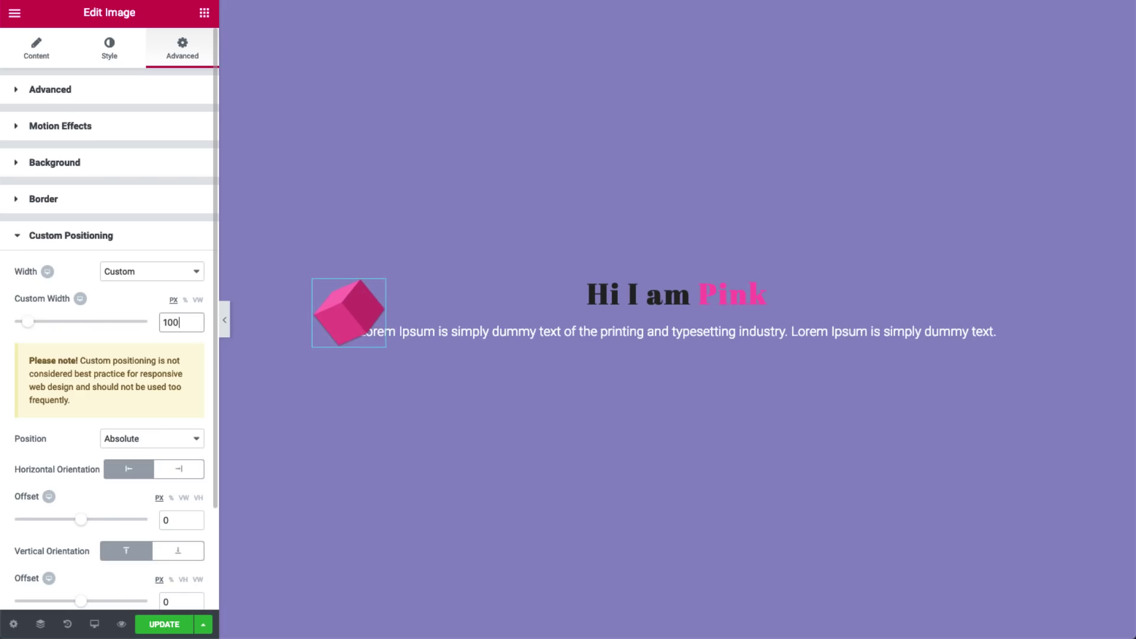
- Check the 100 px wide image at tablet and mobile sizes, and return to the desktop view
click(94, 624)
click(106, 567)
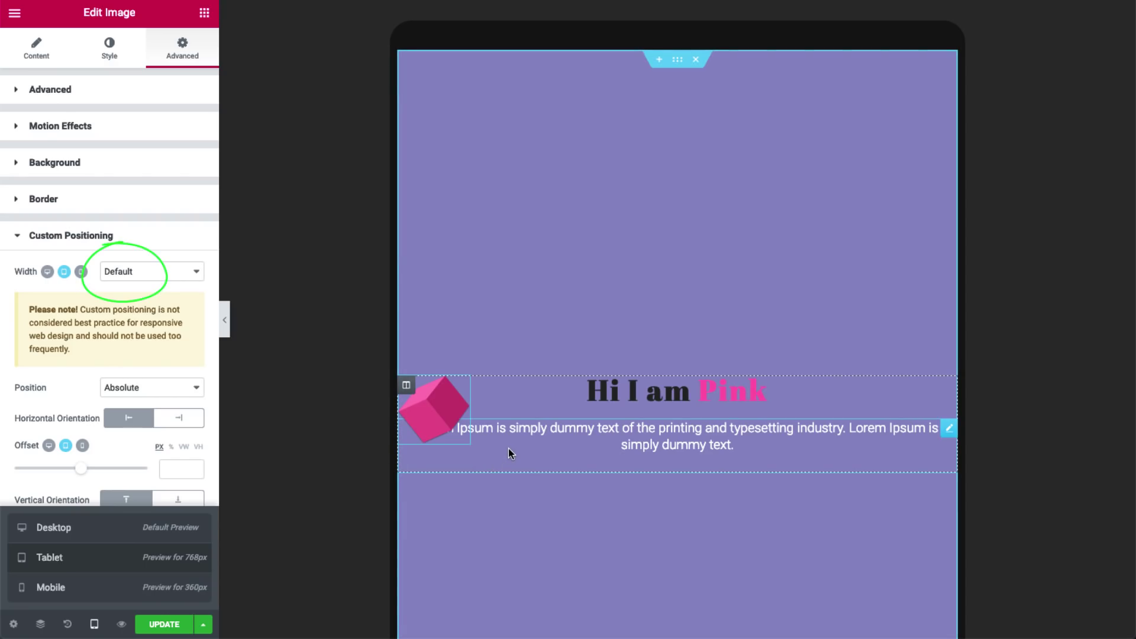
click(125, 589)
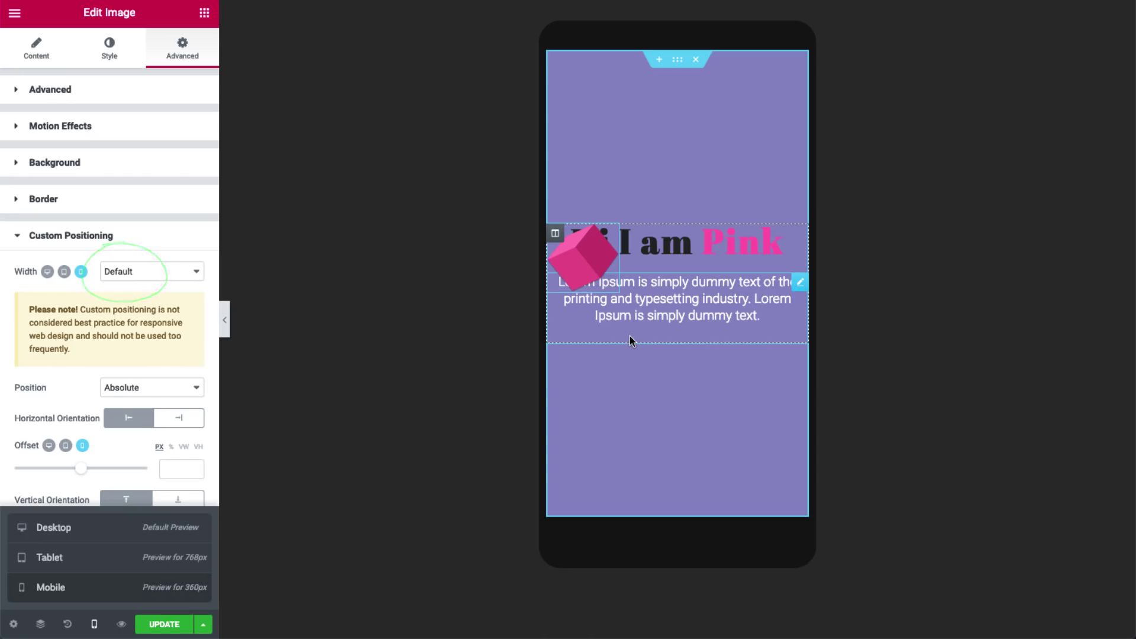
click(123, 527)
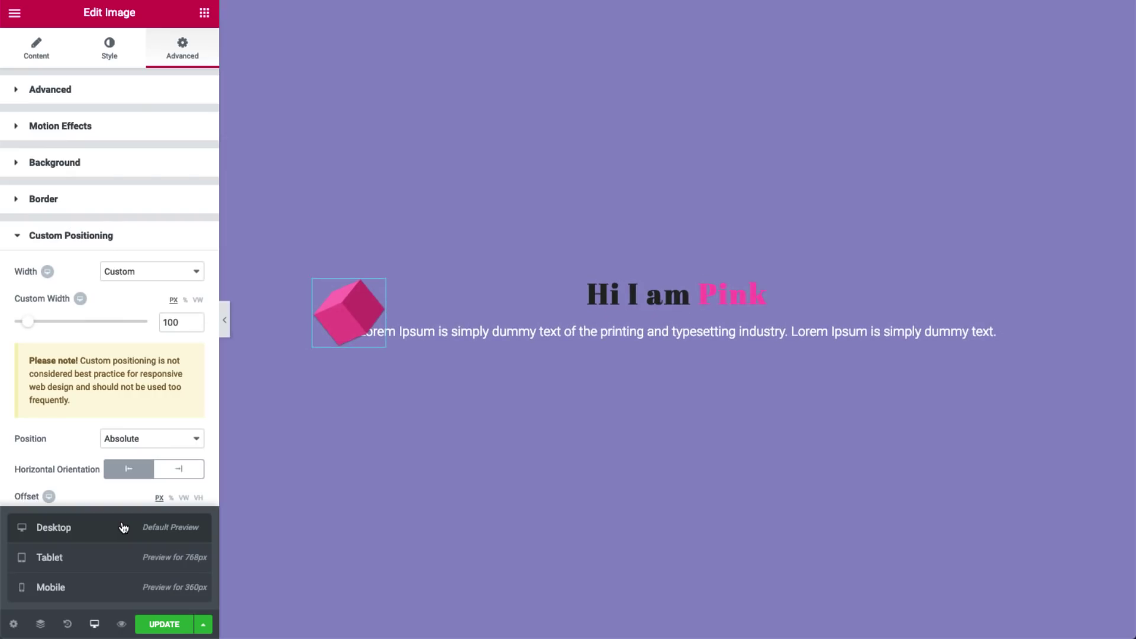
- Change the image's custom width unit to percent, try 100%, and set it to 50%
double_click(174, 322)
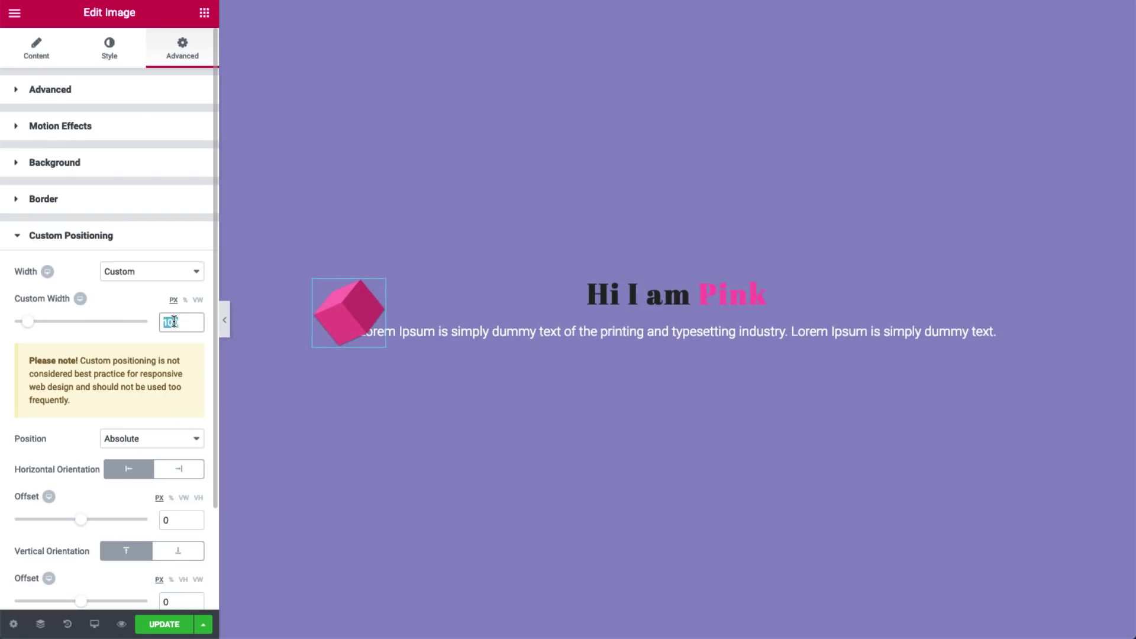
key(BackSpace)
click(185, 302)
drag(15, 323, 148, 322)
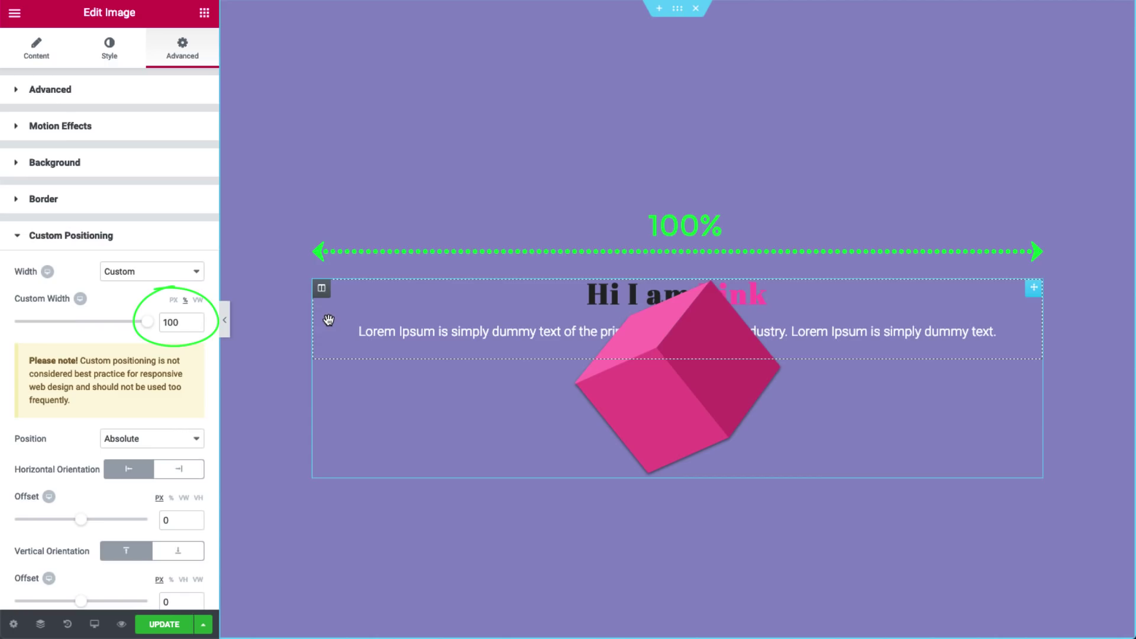
drag(147, 322, 84, 327)
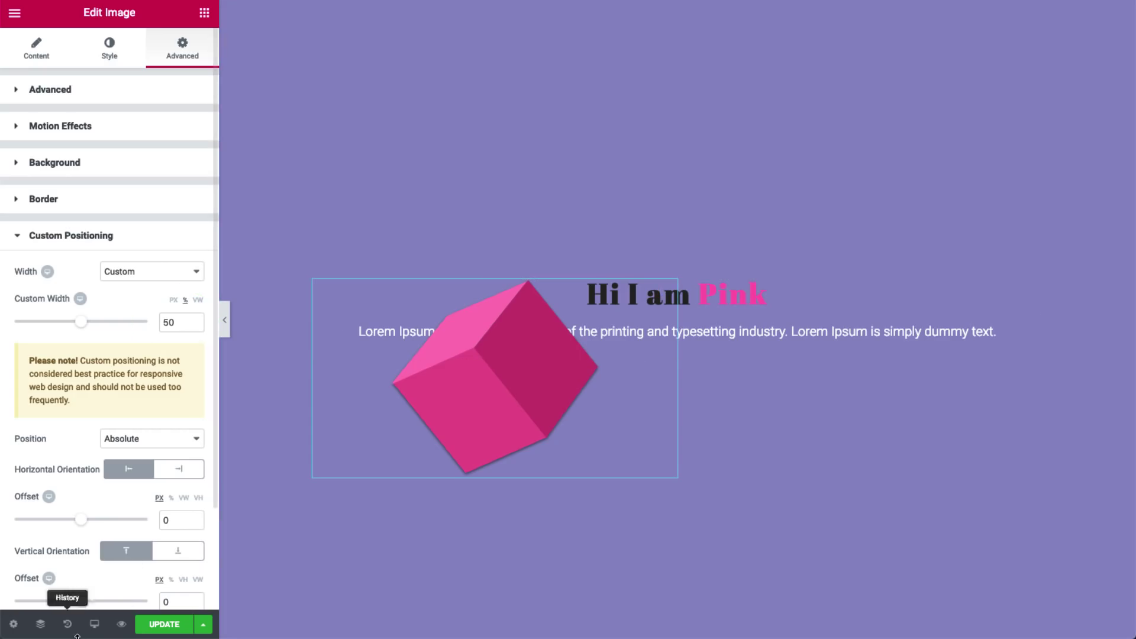
- Check the image's 50% width in the tablet layout and return to the desktop view
click(91, 624)
click(103, 560)
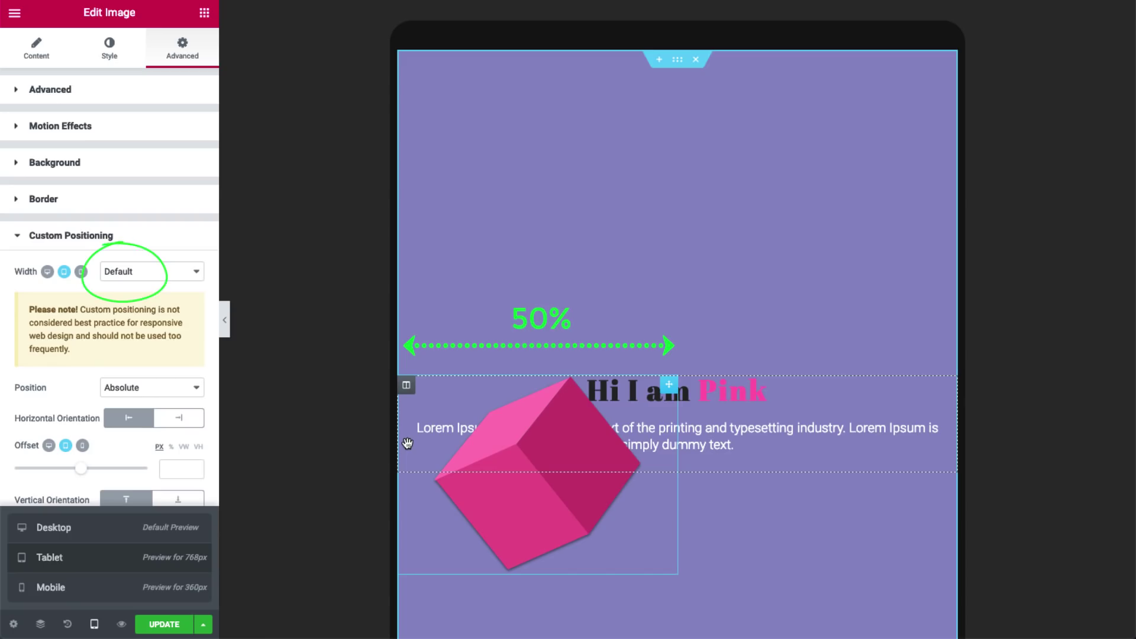
click(127, 536)
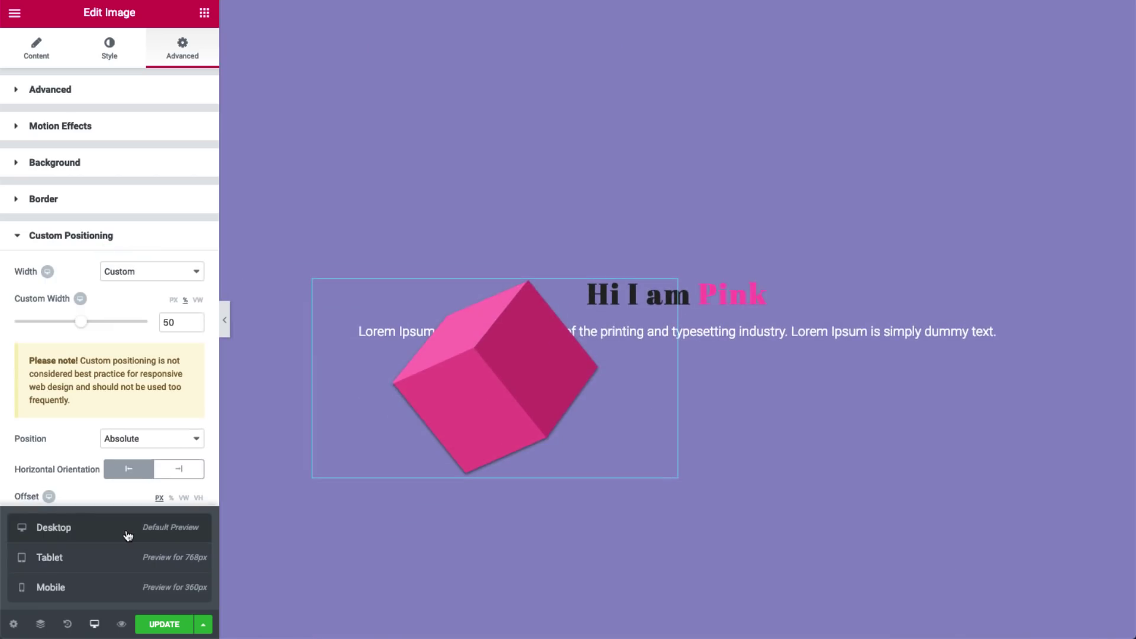
- Set the image's custom width to 50 VW and move it to the page's left edge, at offsets of -125 and 4 px
double_click(183, 325)
key(BackSpace)
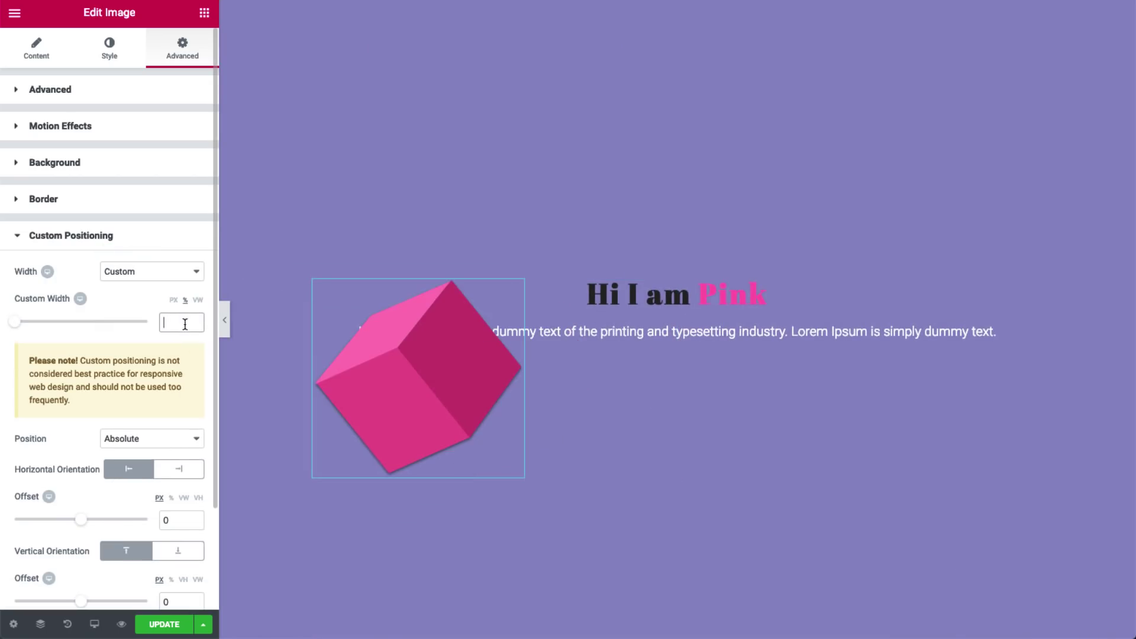
click(198, 302)
drag(14, 323, 81, 327)
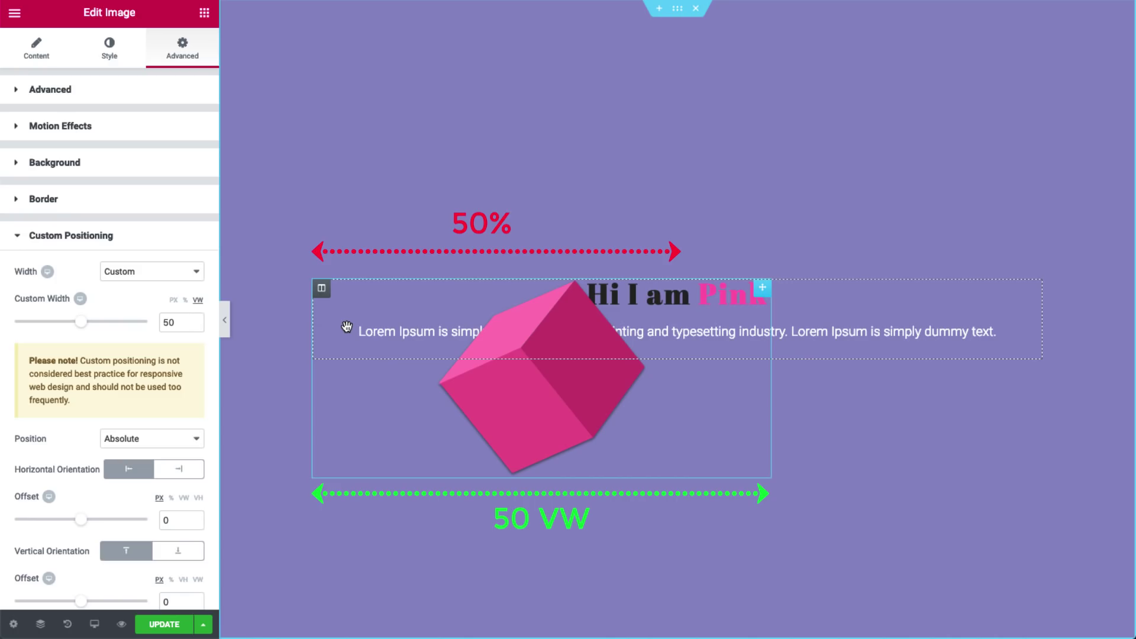
drag(522, 381, 433, 381)
- Duplicate the cube image and place the copy in the right half of the page, beside the original
right_click(437, 381)
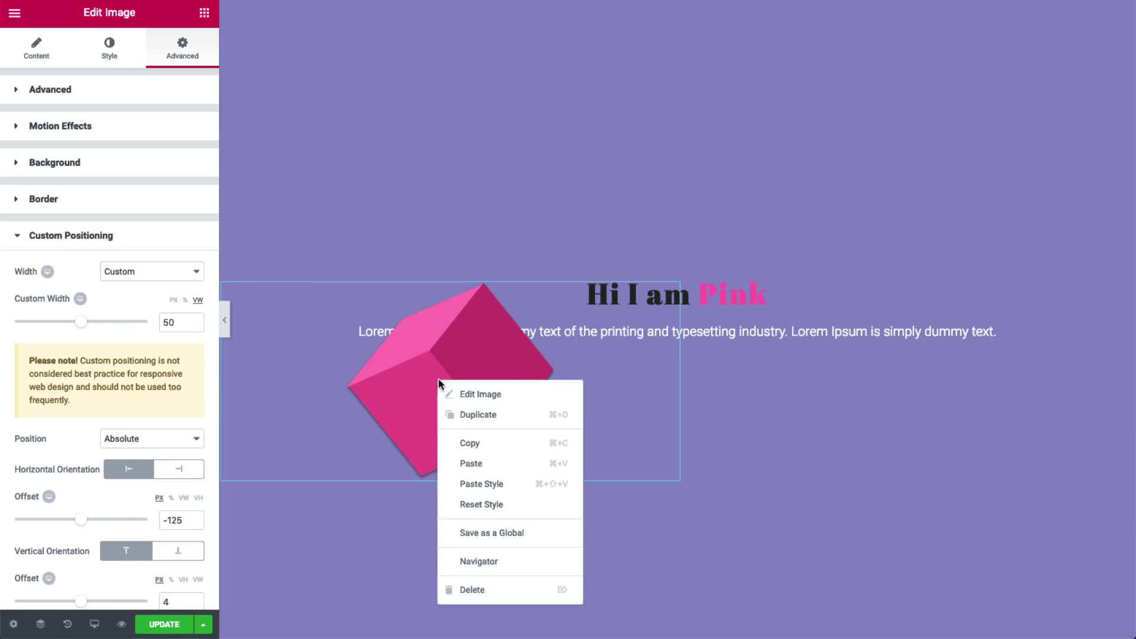
click(454, 414)
drag(830, 390, 905, 392)
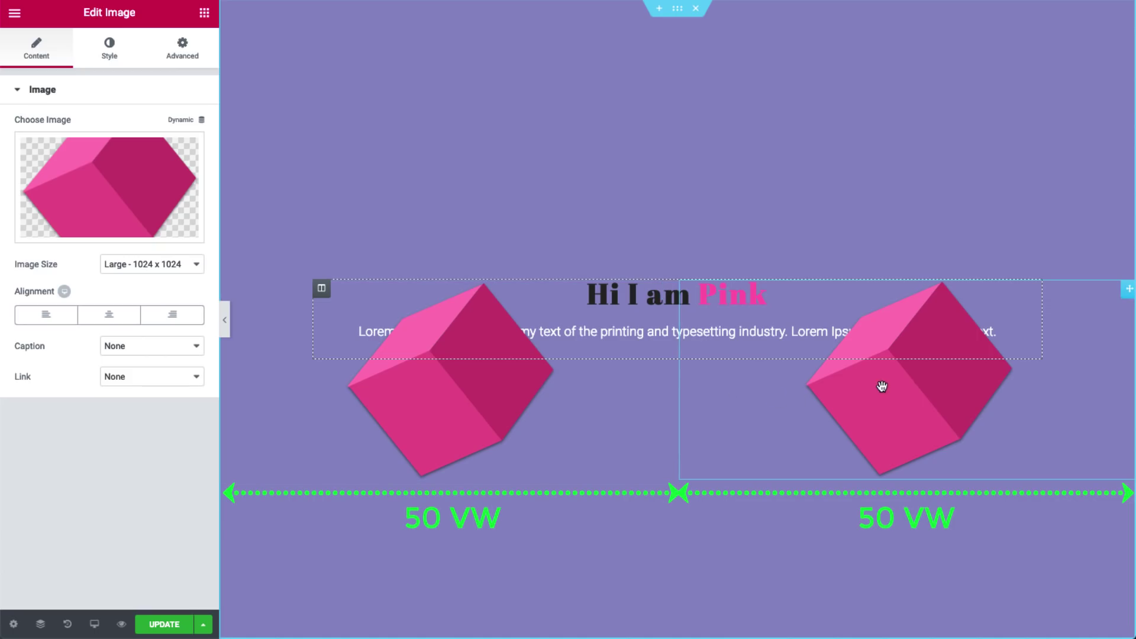
- Set the custom width of the copied cube image in the page's right half to 25 VW
click(183, 48)
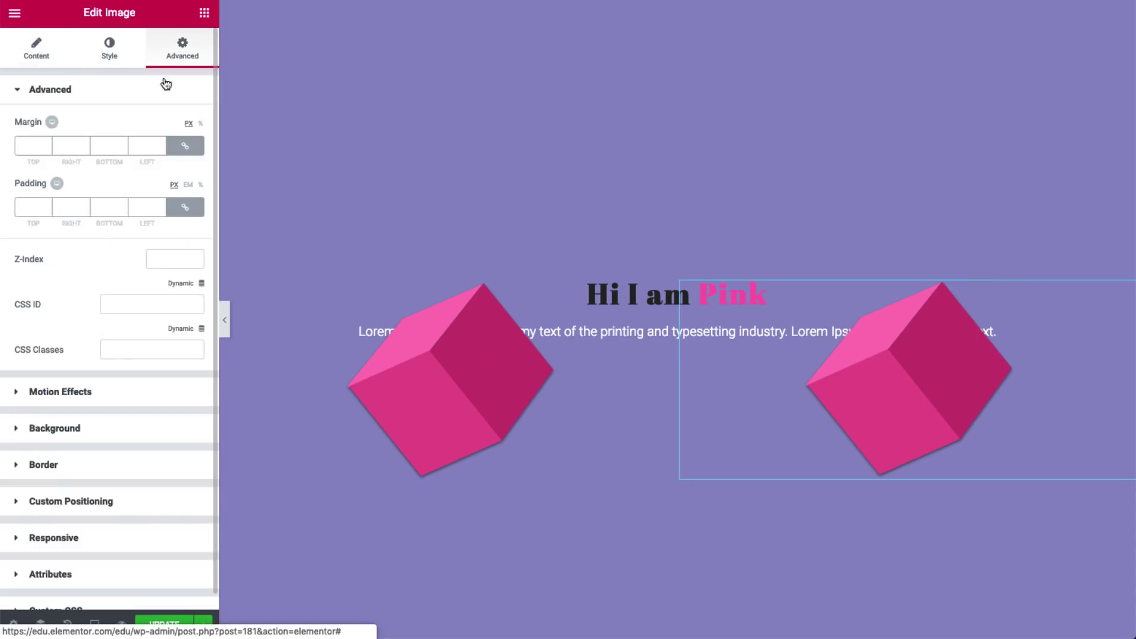
click(109, 500)
double_click(170, 322)
text(25)
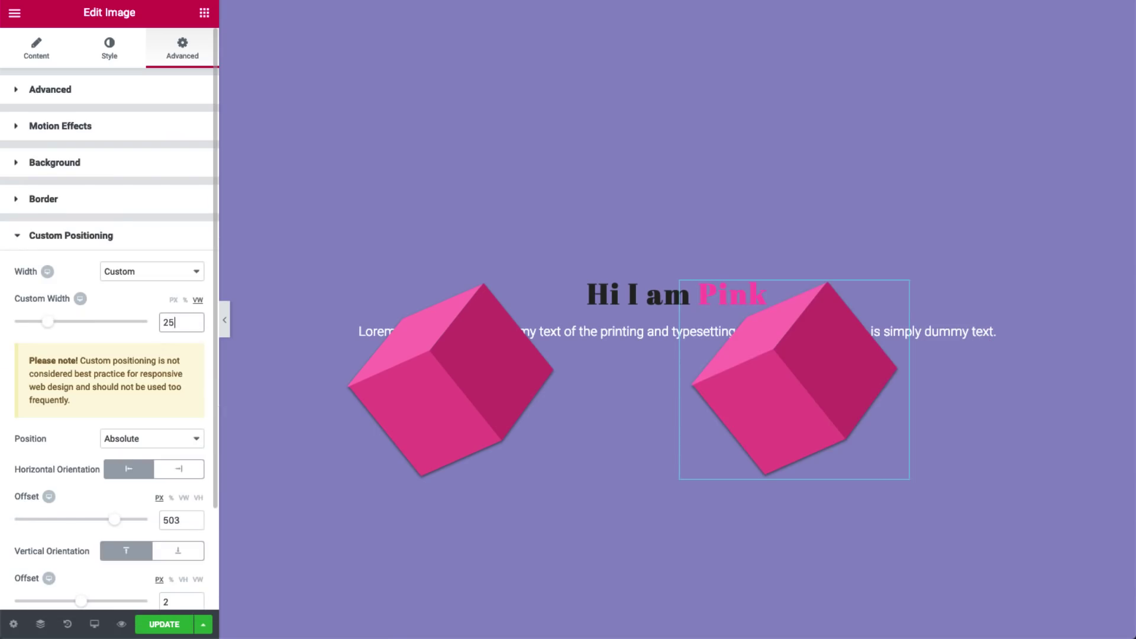
- Duplicate the 25 VW cube image and place the copy directly to its right, at the page's right edge
right_click(781, 396)
click(801, 427)
drag(801, 426, 1007, 389)
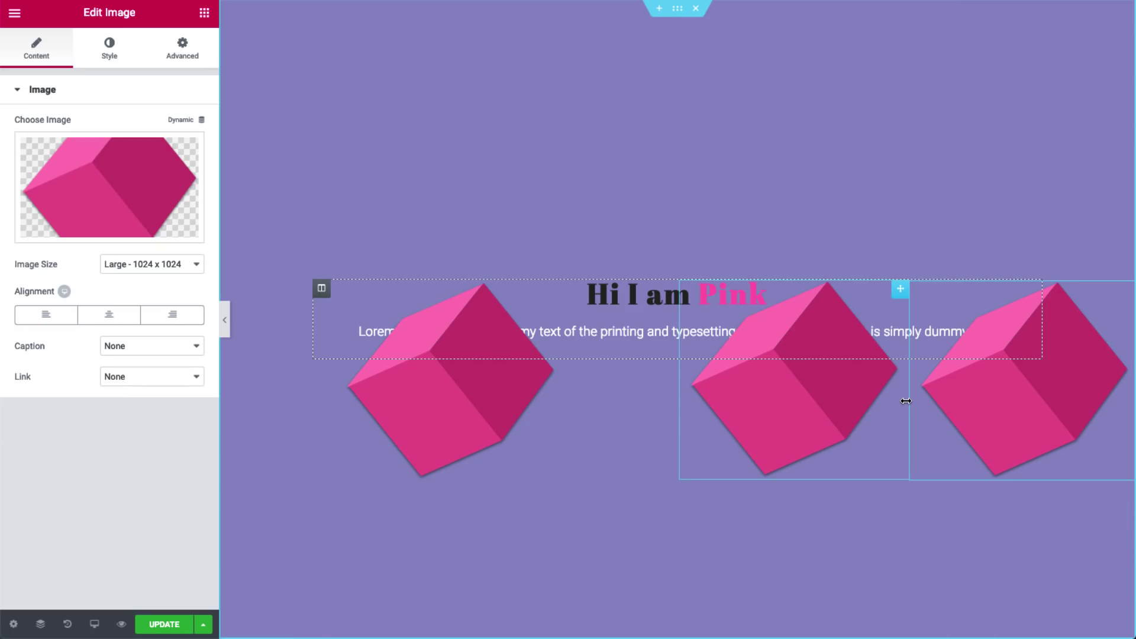
- Delete both cube copies in the page's right half, keeping only the original image
right_click(965, 390)
click(977, 605)
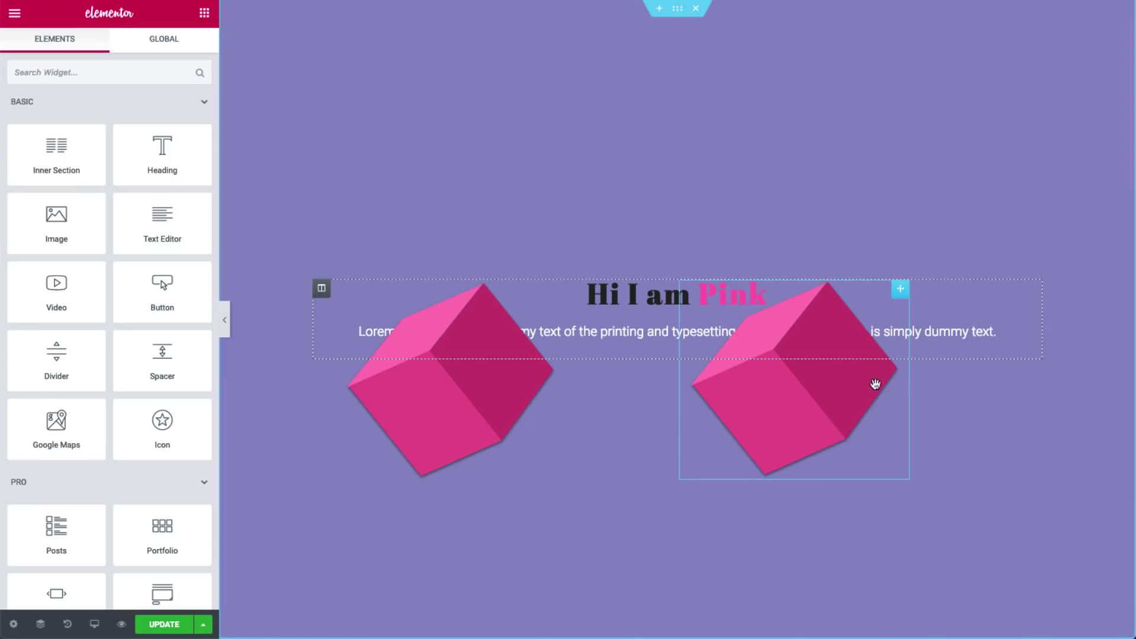
right_click(836, 368)
click(871, 576)
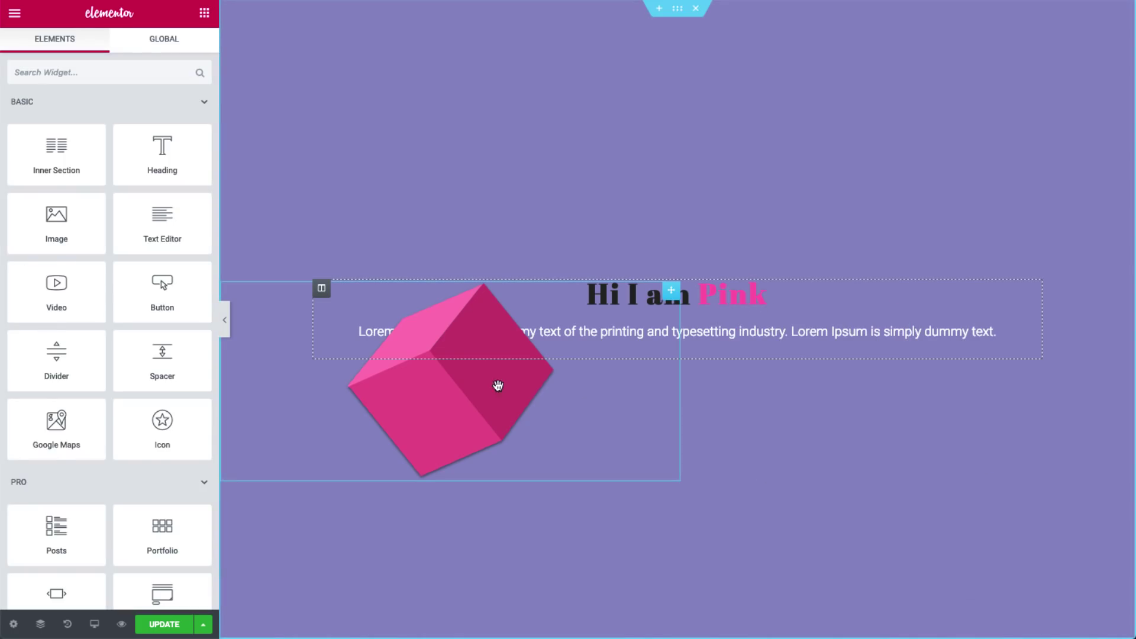
- Switch the original cube image's custom width unit to px and reduce the width to 118 px
click(475, 385)
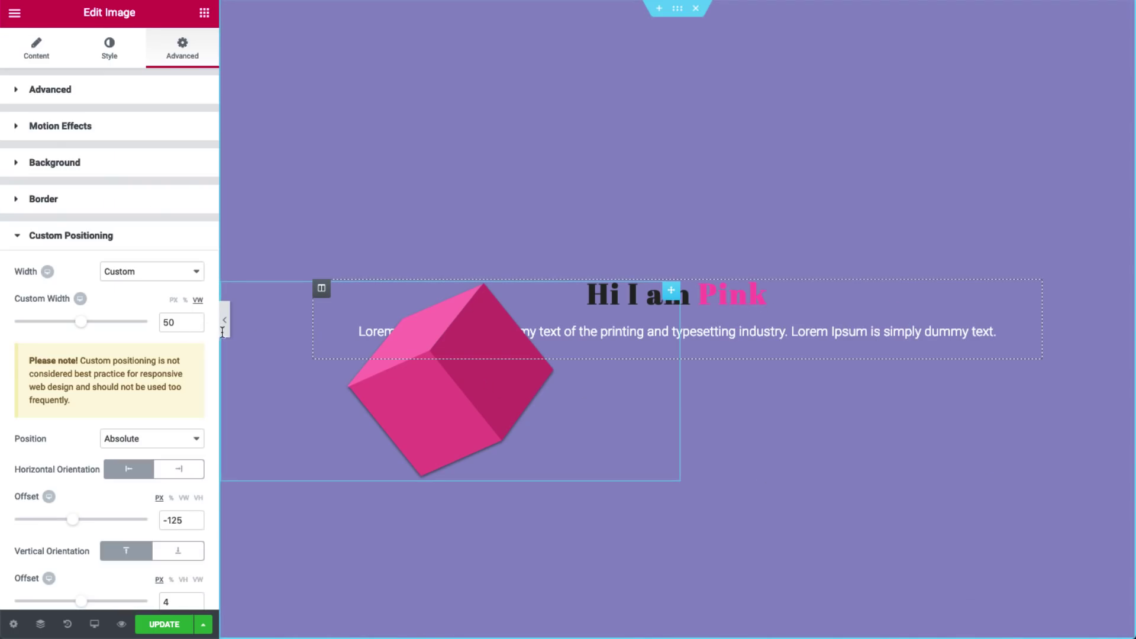
double_click(173, 319)
key(BackSpace)
click(173, 300)
drag(142, 320, 29, 323)
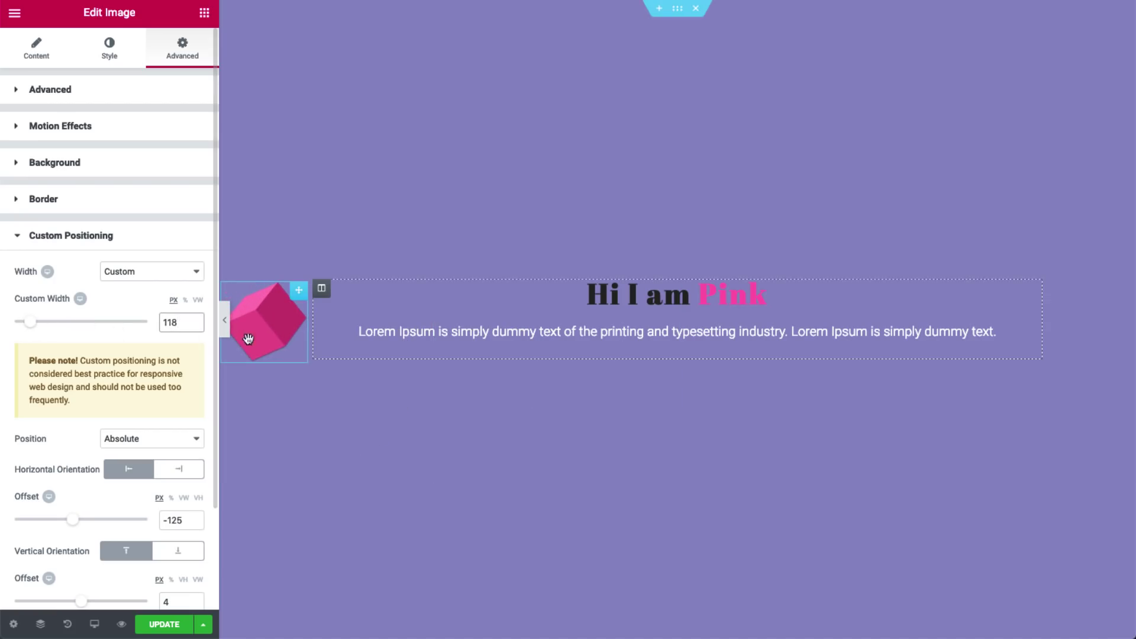
- Set the cube image's horizontal and vertical offsets to 0 px
scroll(179, 444, down, 3)
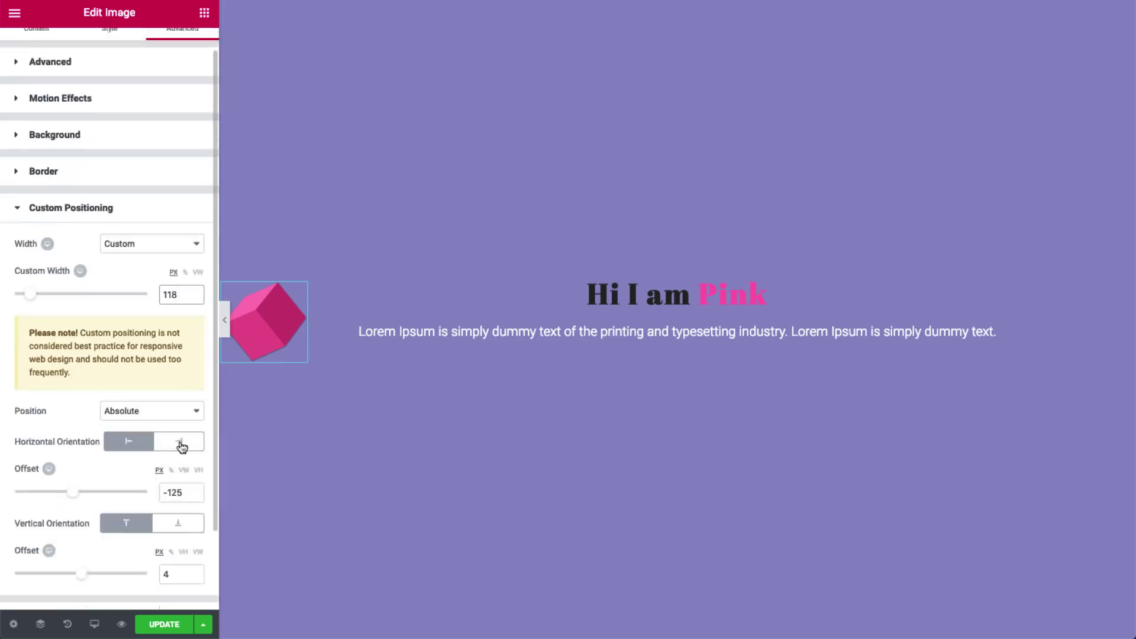
double_click(171, 398)
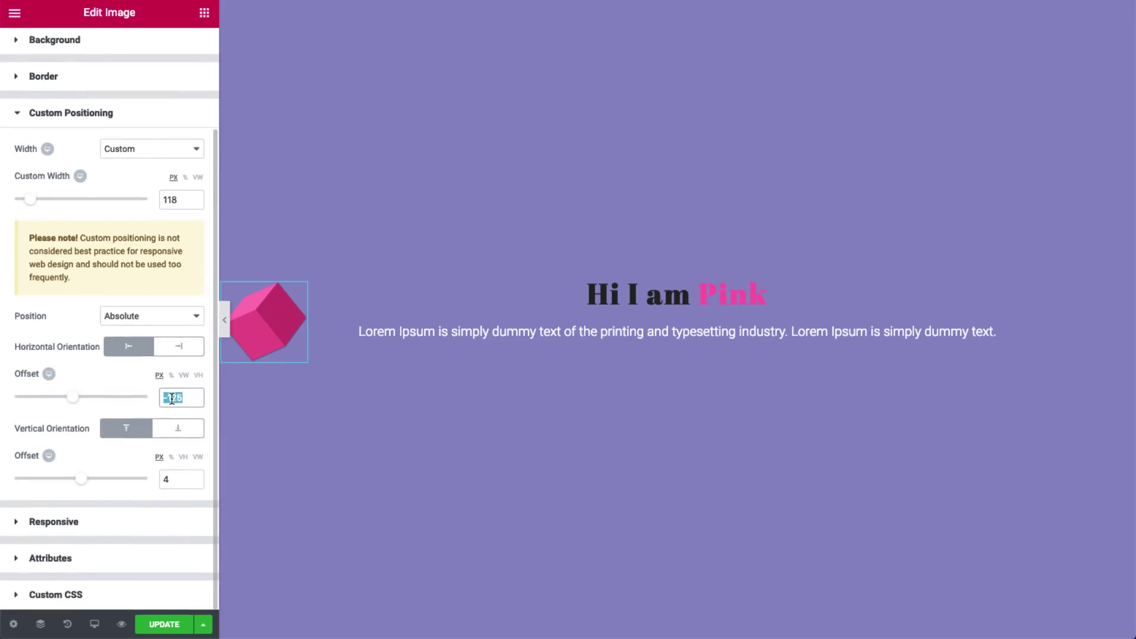
text(0)
double_click(167, 478)
text(0)
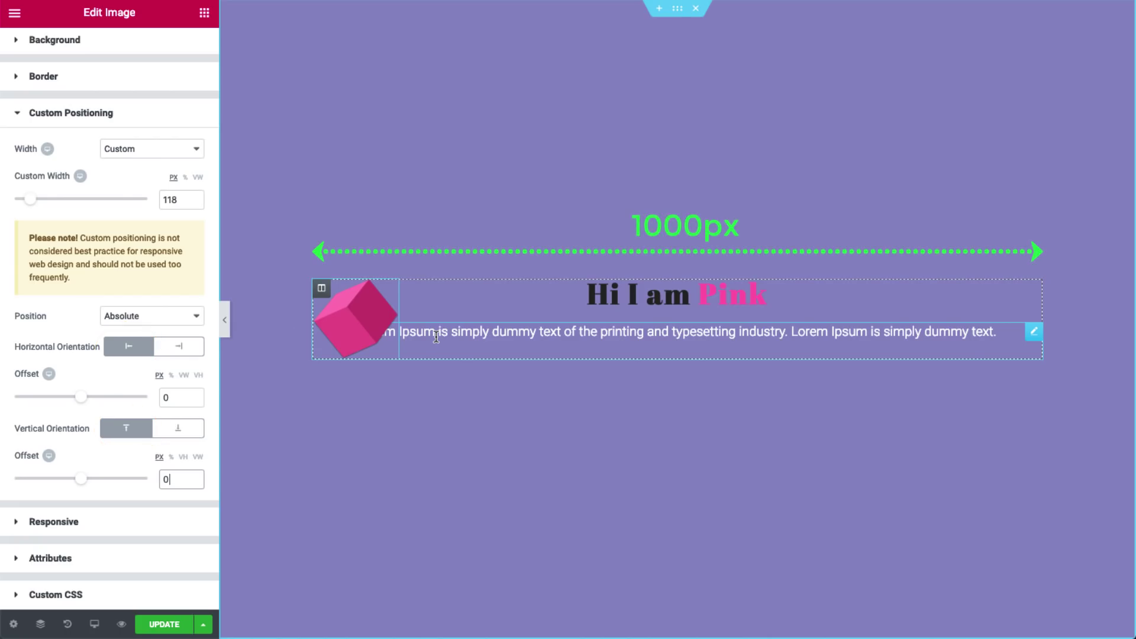
- Move the cube to a horizontal offset of 500 px, then 1000 px, and raise its vertical offset to 110 px
drag(84, 403, 115, 400)
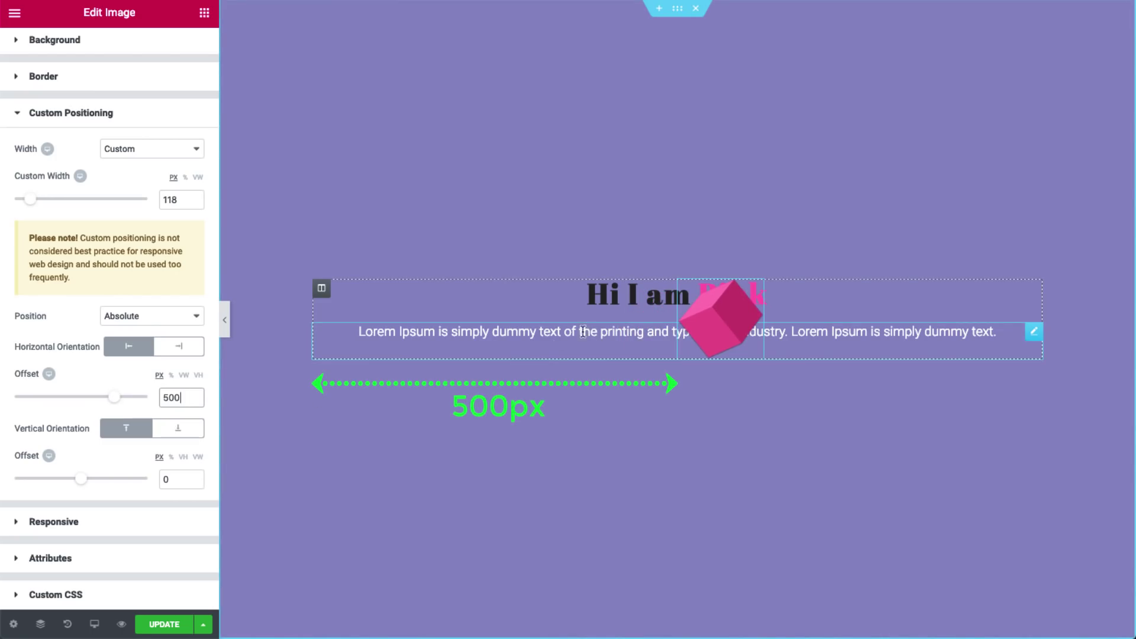
drag(114, 396, 318, 402)
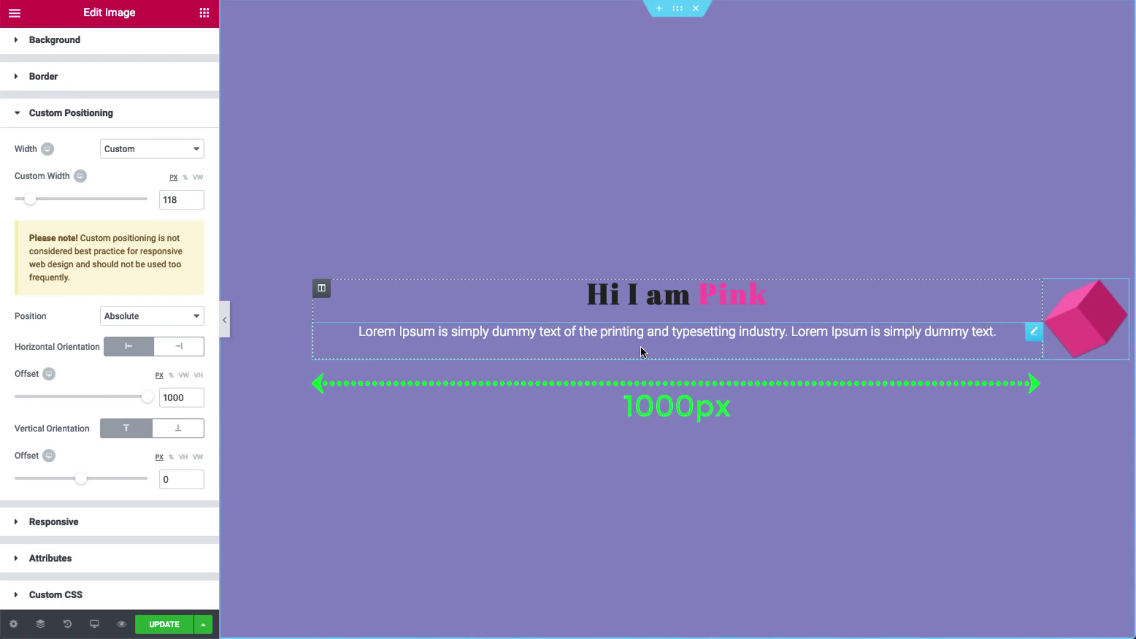
click(182, 480)
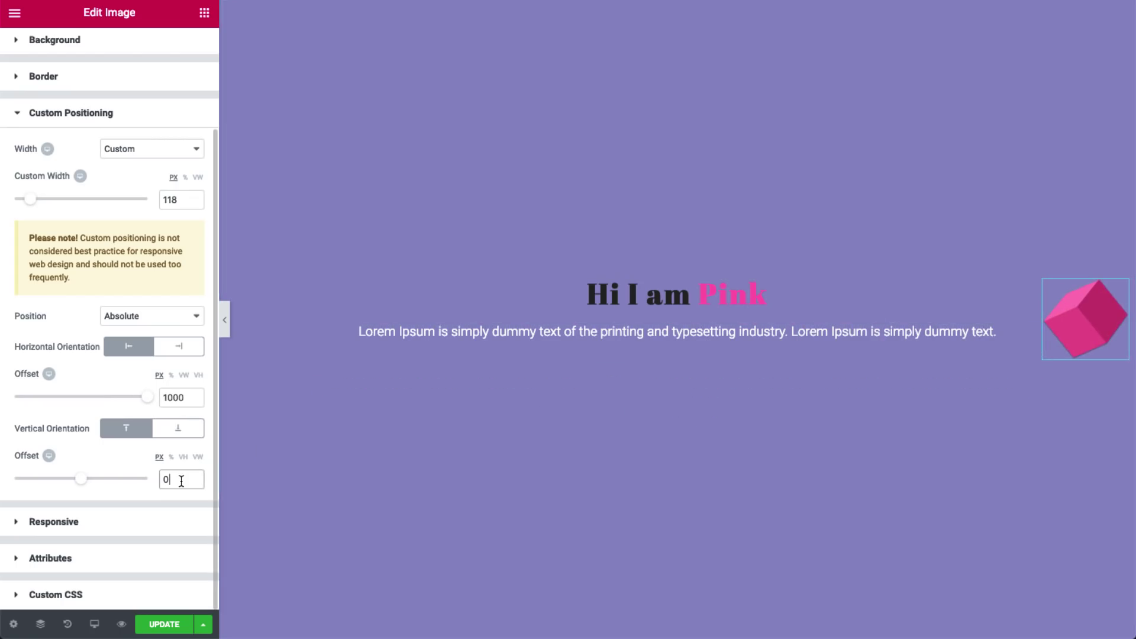
key(BackSpace)
text(36)
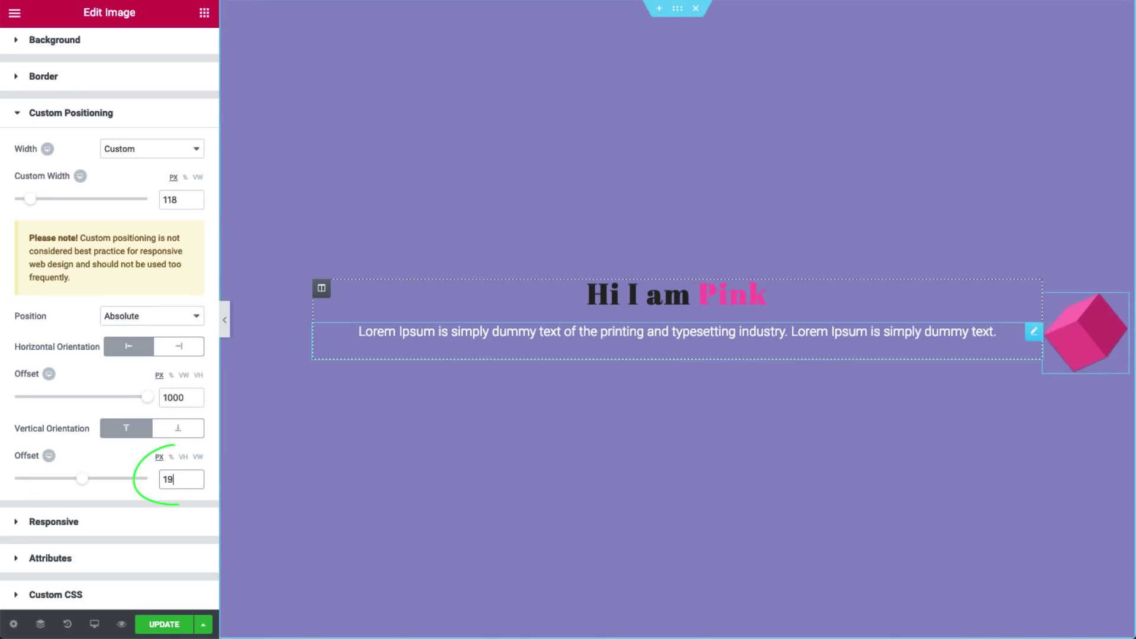
key(Up)
key(Up)
key(Up)
key(Up)
key(Up)
key(Up)
key(Up)
key(Up)
key(Up)
key(Up)
key(Up)
key(Up)
key(Up)
key(Up)
key(Up)
key(Up)
key(Up)
key(Up)
key(Up)
key(Up)
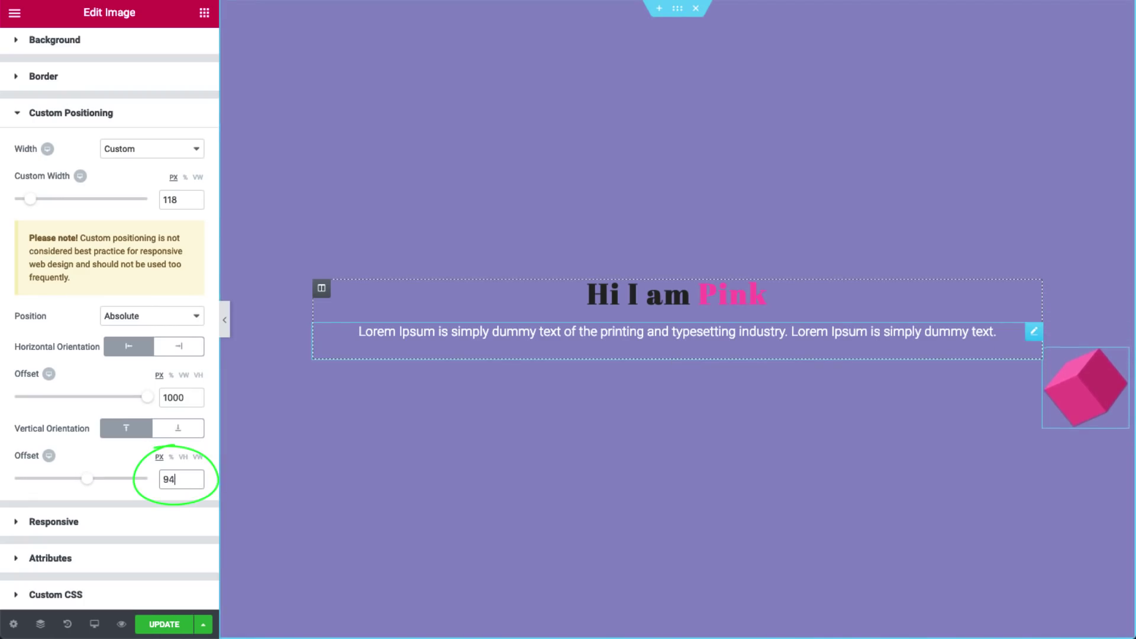
key(Up)
key(Up)
key(Up)
key(Up)
key(Up)
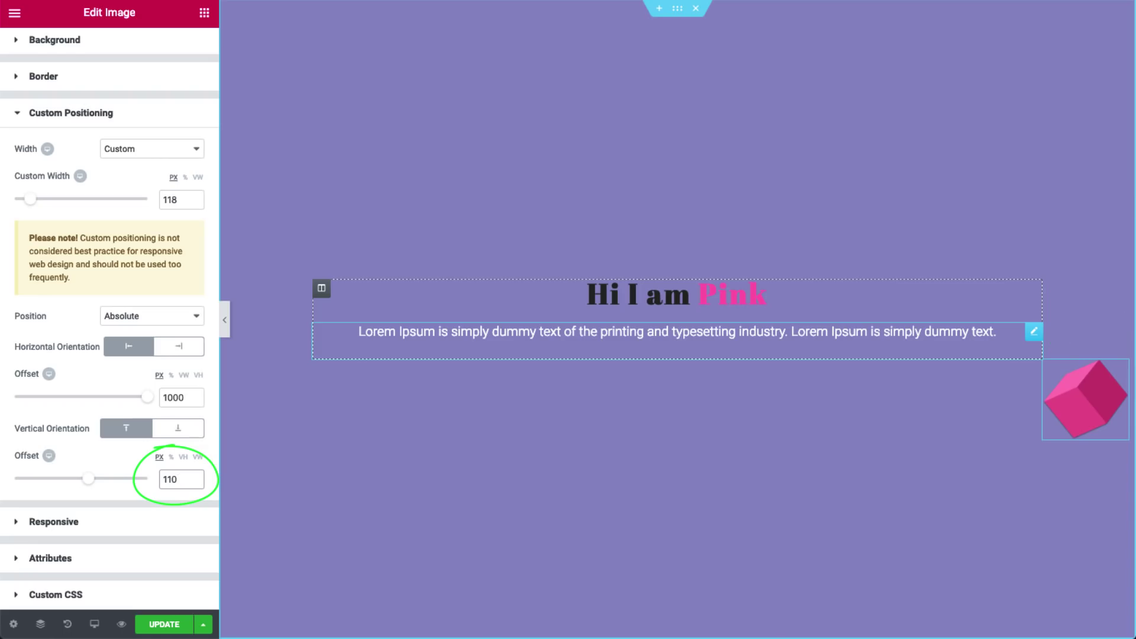
- Reset the cube's vertical and horizontal offsets to 0 and switch both offset units to percent
double_click(170, 480)
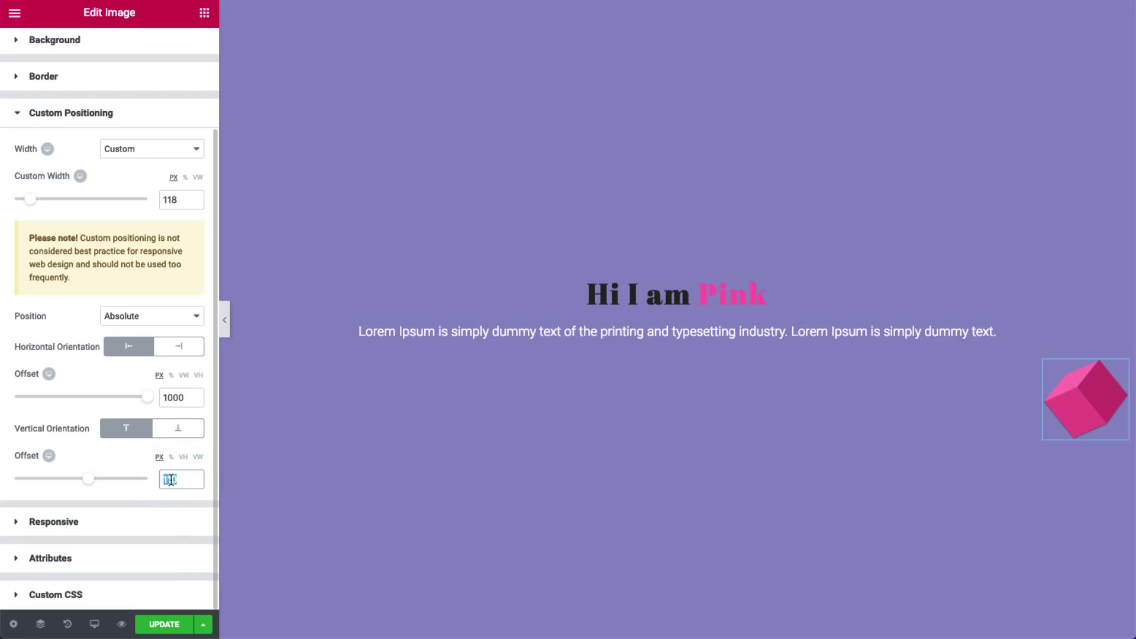
text(0)
double_click(173, 398)
text(0)
click(171, 375)
click(171, 456)
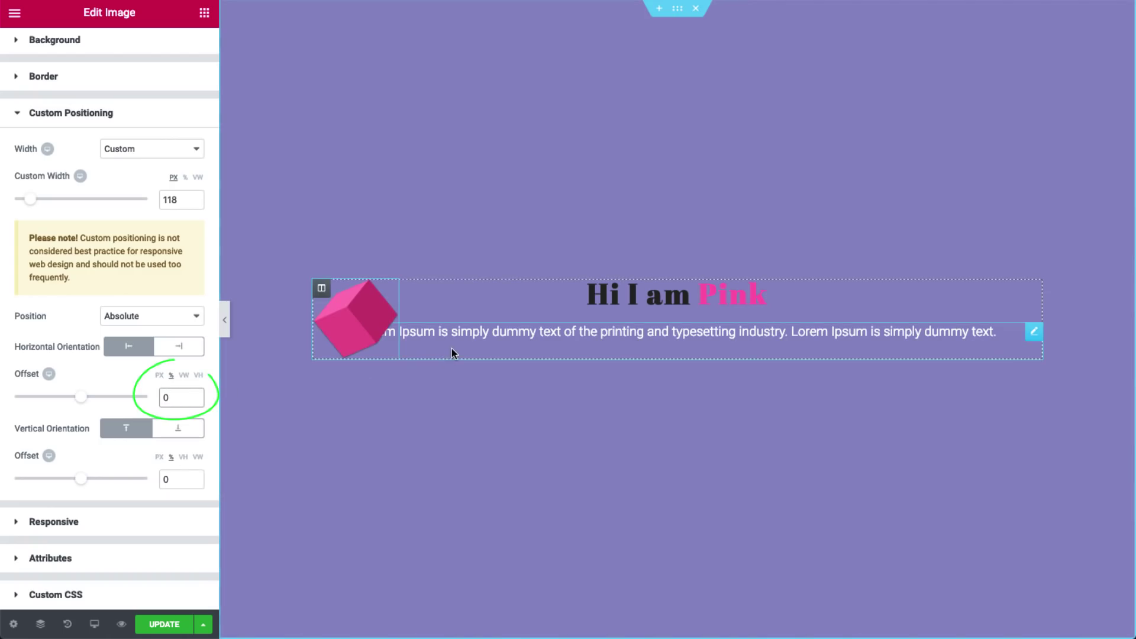
- Gradually increase the cube's horizontal offset from the column's left edge through 50% to 100%
key(Up)
key(Up)
key(Up)
key(Up)
key(Up)
key(Up)
key(Up)
key(Up)
key(Up)
key(Up)
key(Up)
key(Up)
key(Up)
key(Up)
key(Up)
key(Up)
key(Up)
key(Up)
key(Up)
key(Up)
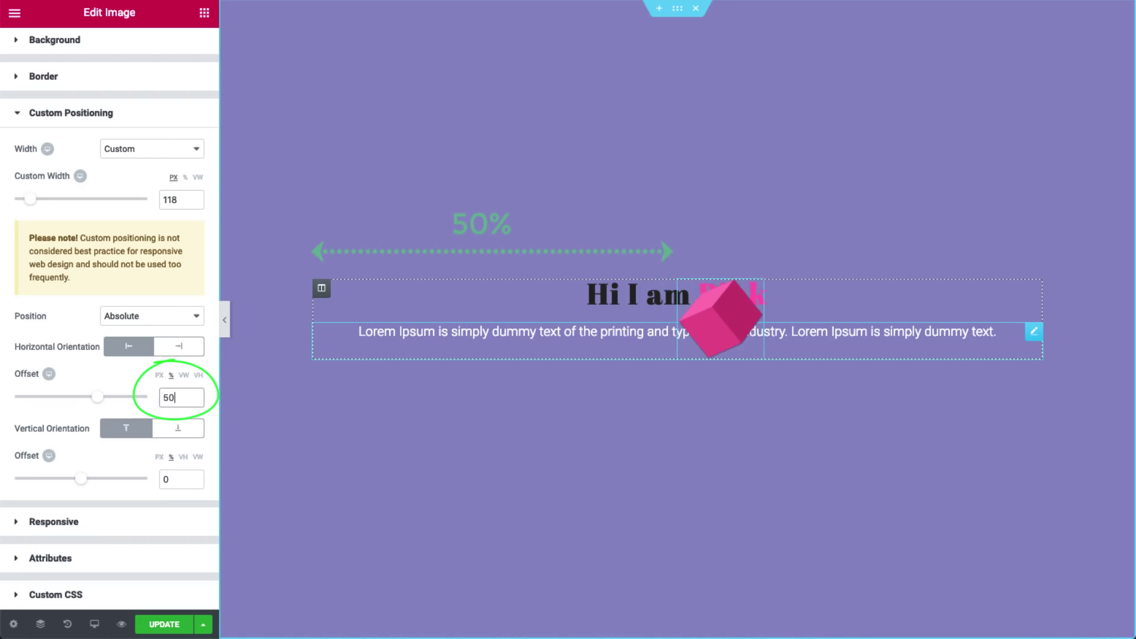
key(Up)
key(Up)
key(Up)
key(Up)
key(Up)
key(Up)
key(Up)
key(Up)
key(Up)
key(Up)
key(Up)
key(Up)
key(Up)
key(Up)
key(Up)
key(Up)
key(Up)
key(Up)
key(Up)
key(Up)
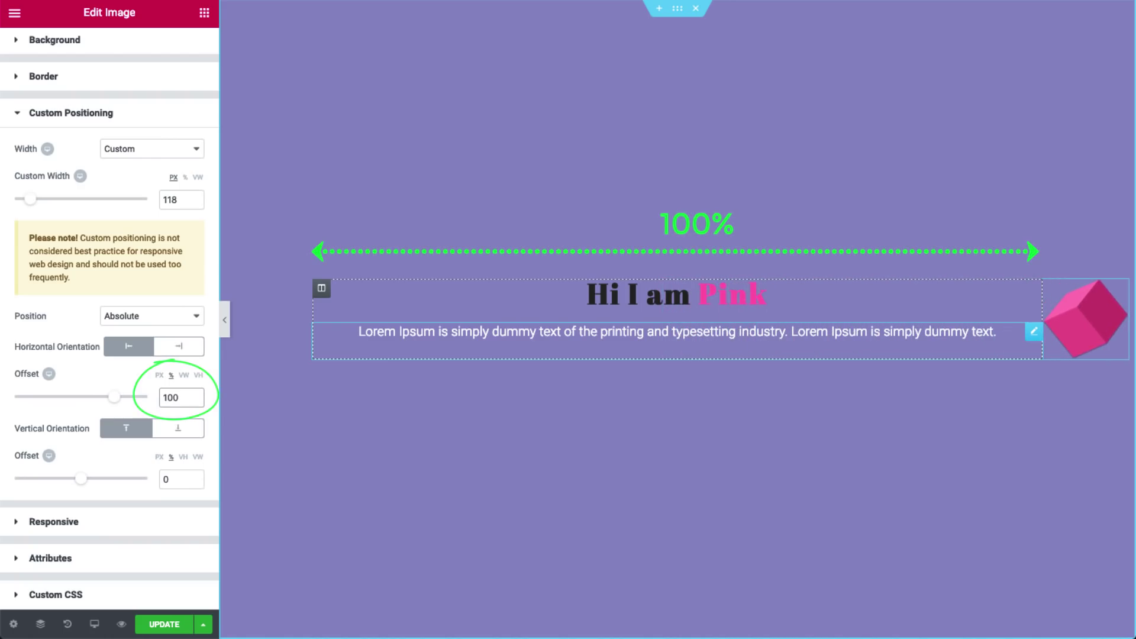
- Gradually increase the cube's vertical offset through 50% to 100%
click(181, 479)
key(Up)
key(Up)
key(Up)
key(Up)
key(Up)
key(Up)
key(Up)
key(Up)
key(Up)
key(Up)
key(Up)
key(Up)
key(Up)
key(Up)
key(Up)
key(Up)
key(Up)
key(Up)
key(Up)
key(Up)
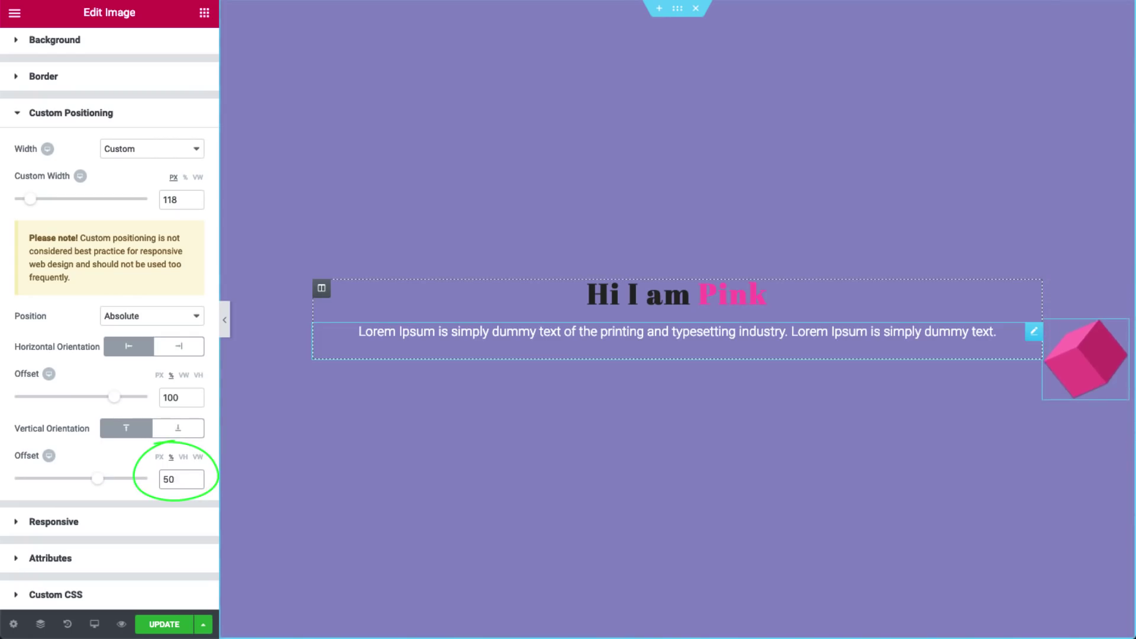
key(Up)
key(Up)
key(Up)
key(Up)
key(Up)
key(Up)
key(Up)
key(Up)
key(Up)
key(Up)
key(Up)
key(Up)
key(Up)
key(Up)
key(Up)
key(Up)
key(Up)
key(Up)
key(Up)
key(Up)
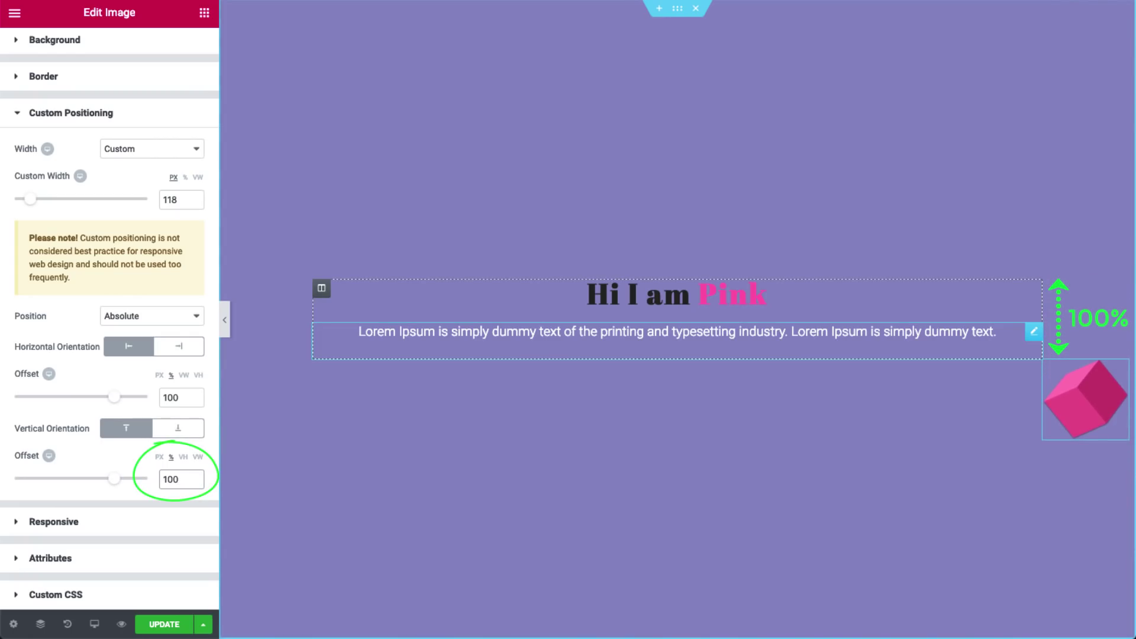
- Reset the cube's vertical and horizontal offsets to 0 and switch both offset units to VW
double_click(177, 479)
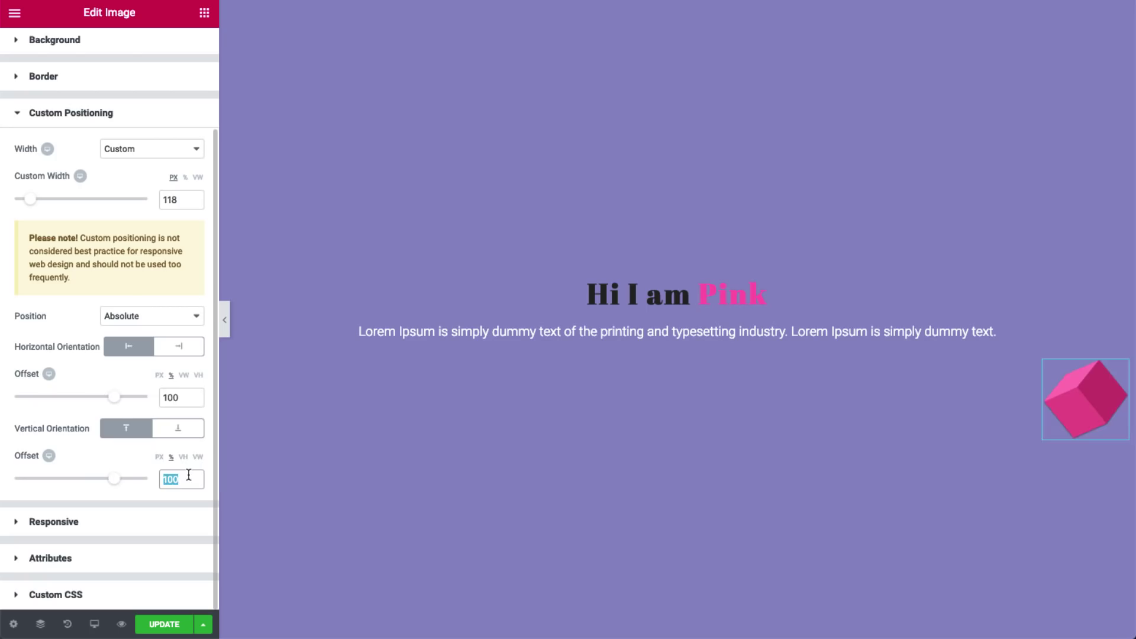
text(0)
double_click(181, 398)
text(0)
click(184, 375)
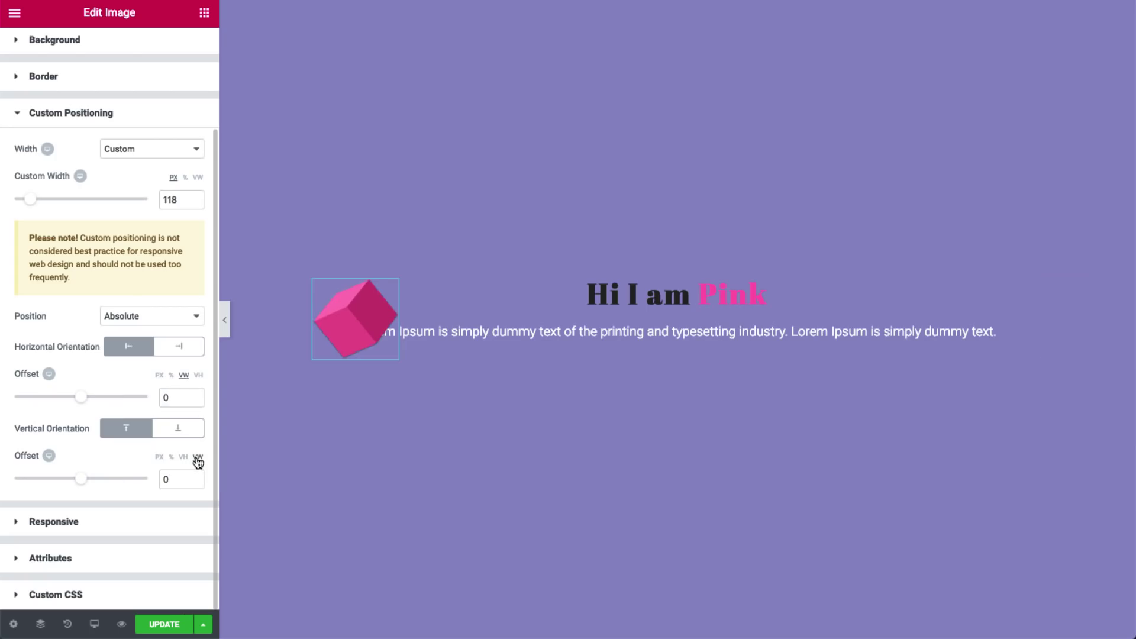
- Set the cube's horizontal offset to 50 VW and its vertical offset to 25 VW
double_click(166, 397)
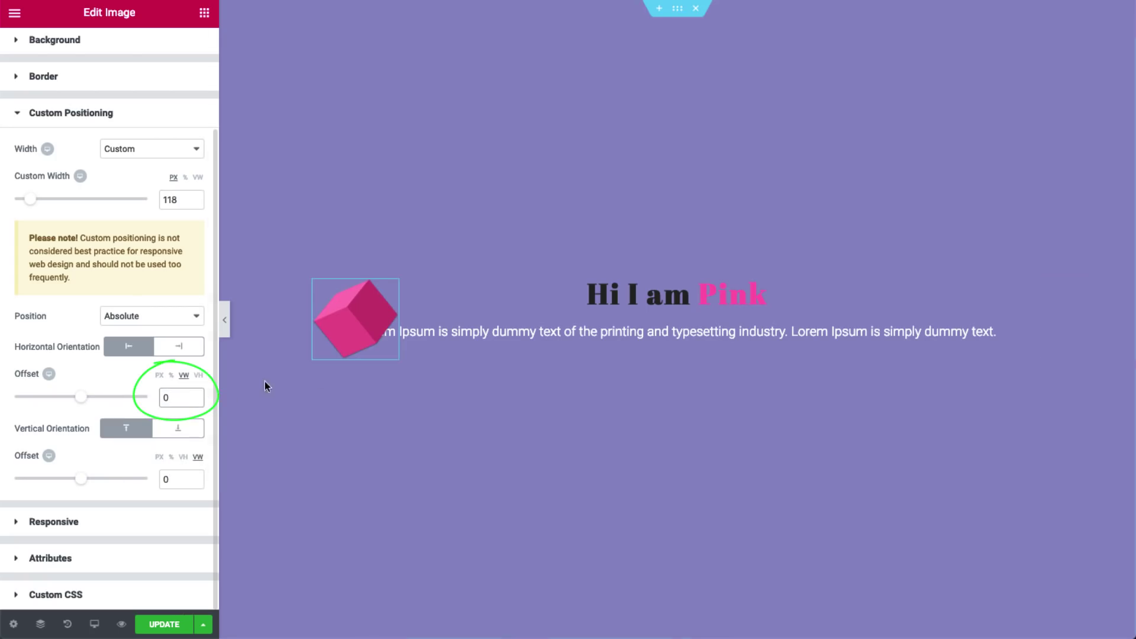
text(1)
key(BackSpace)
text(50)
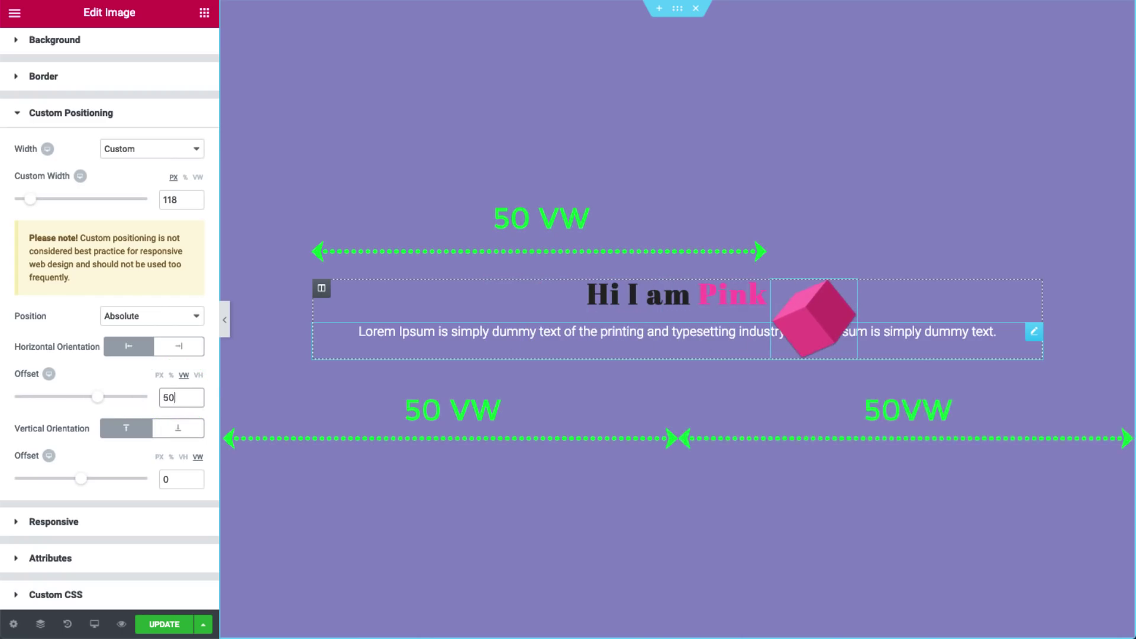
click(178, 479)
key(BackSpace)
text(25)
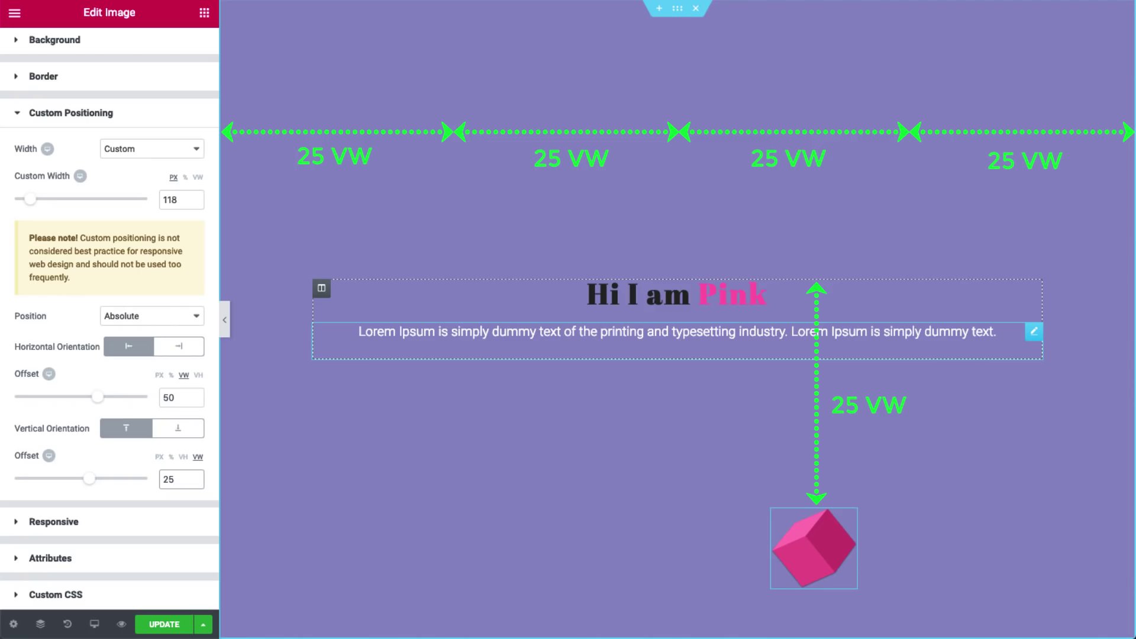
- Reset the cube's vertical and horizontal offsets to 0 and switch both offset units to VH
double_click(168, 479)
text(0)
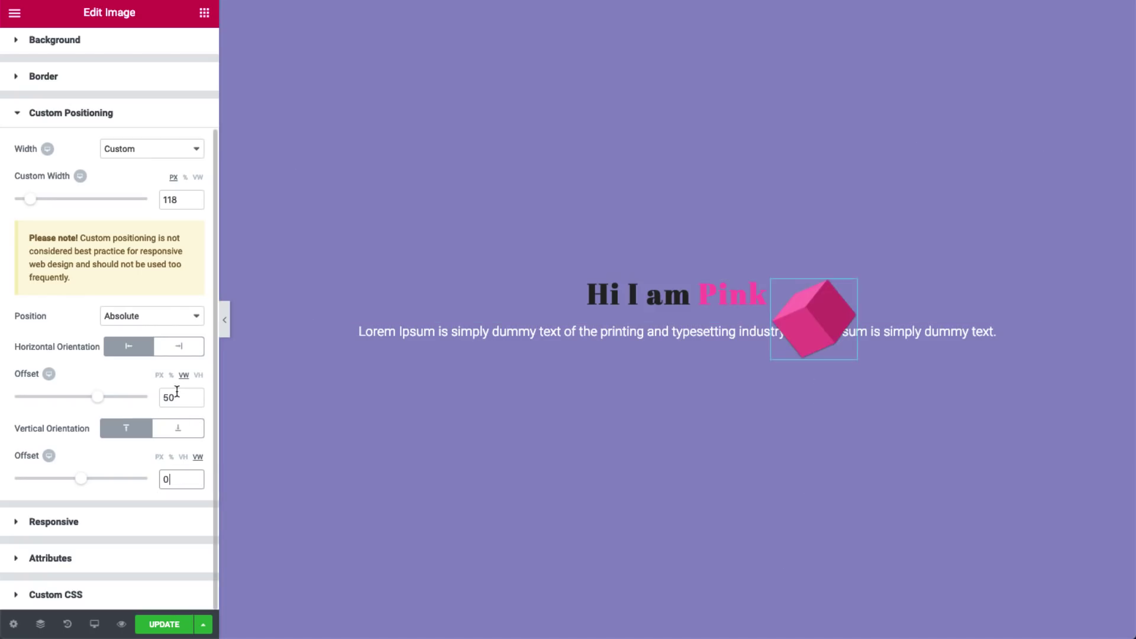
double_click(177, 391)
text(0)
click(199, 376)
click(183, 457)
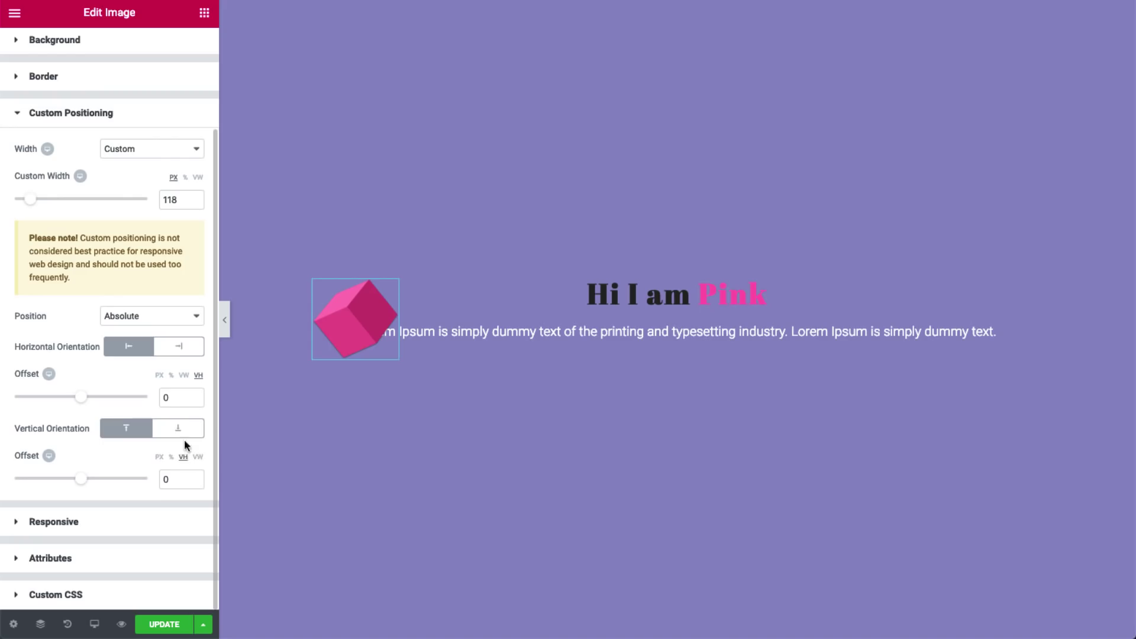
- Set both the horizontal and vertical offsets of the cube image to 25 VH
double_click(178, 397)
text(25)
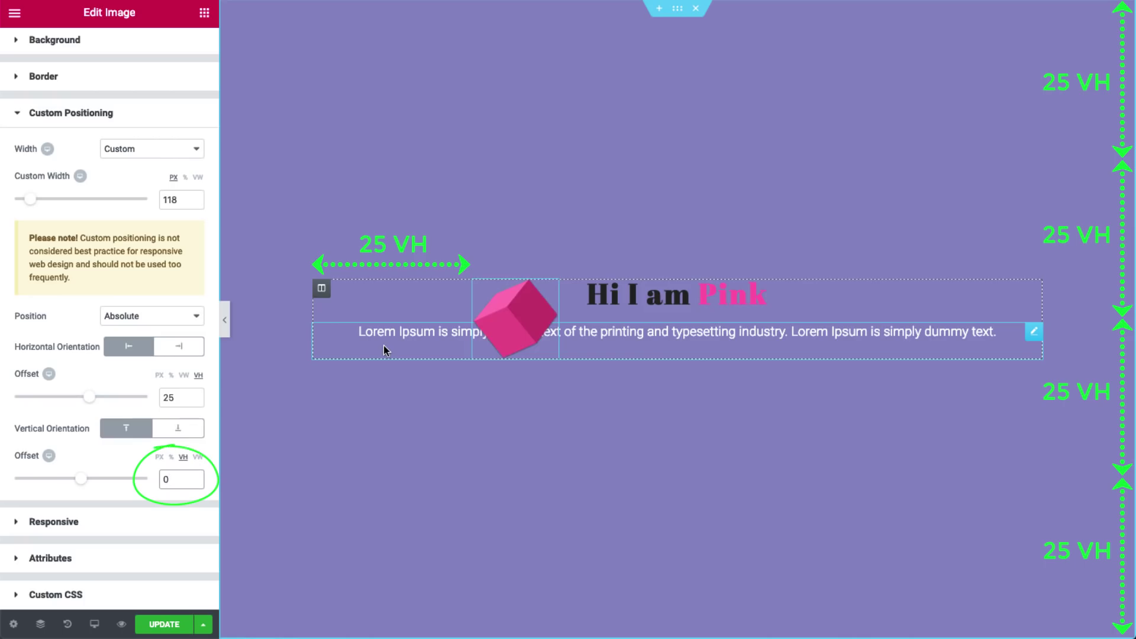
key(Tab)
text(25)
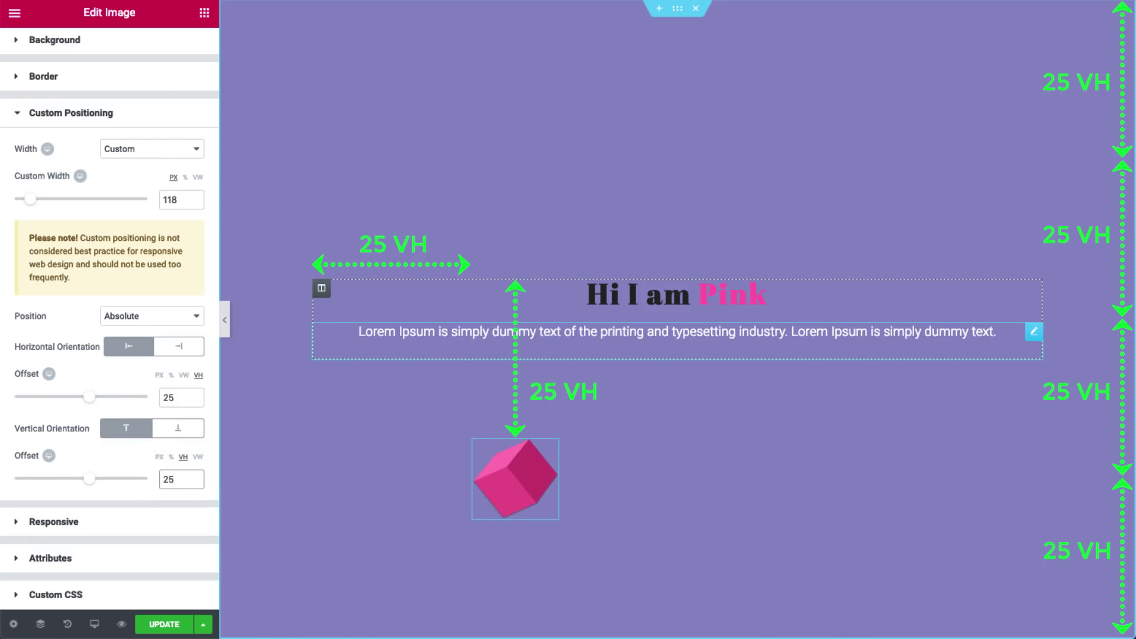
- Reset the cube's vertical and horizontal offsets to 0 and switch both offset units to PX
double_click(174, 480)
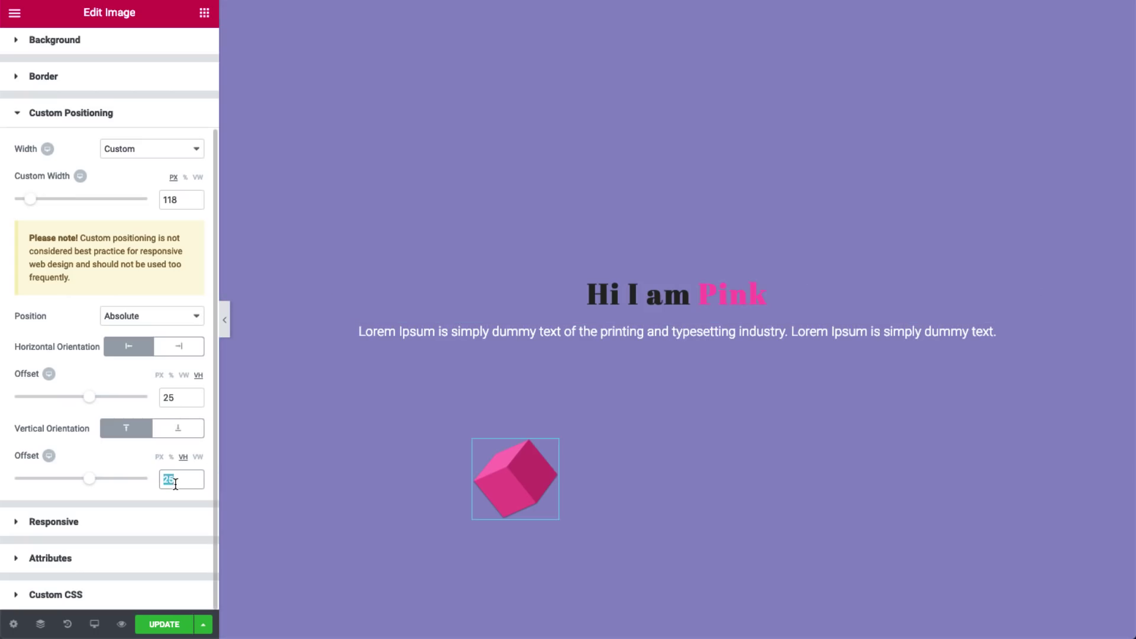
text(0)
double_click(176, 398)
text(0)
click(159, 376)
click(159, 457)
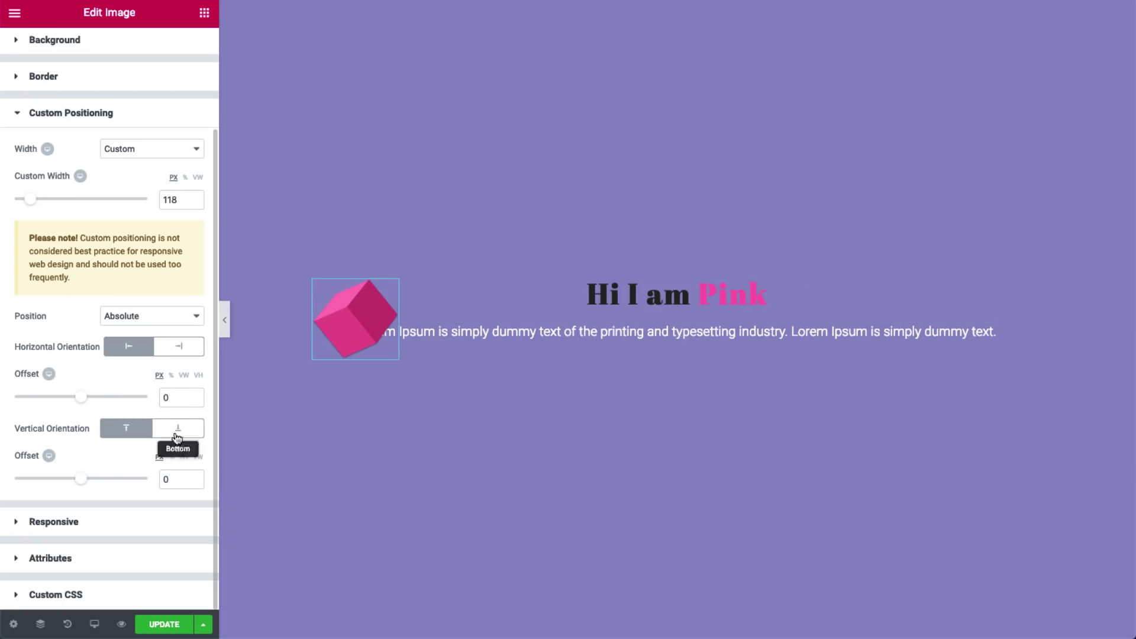
- Orient the cube to the bottom and right, and move it to the section's right edge at offsets of about -124 and -4 px
click(176, 438)
click(182, 351)
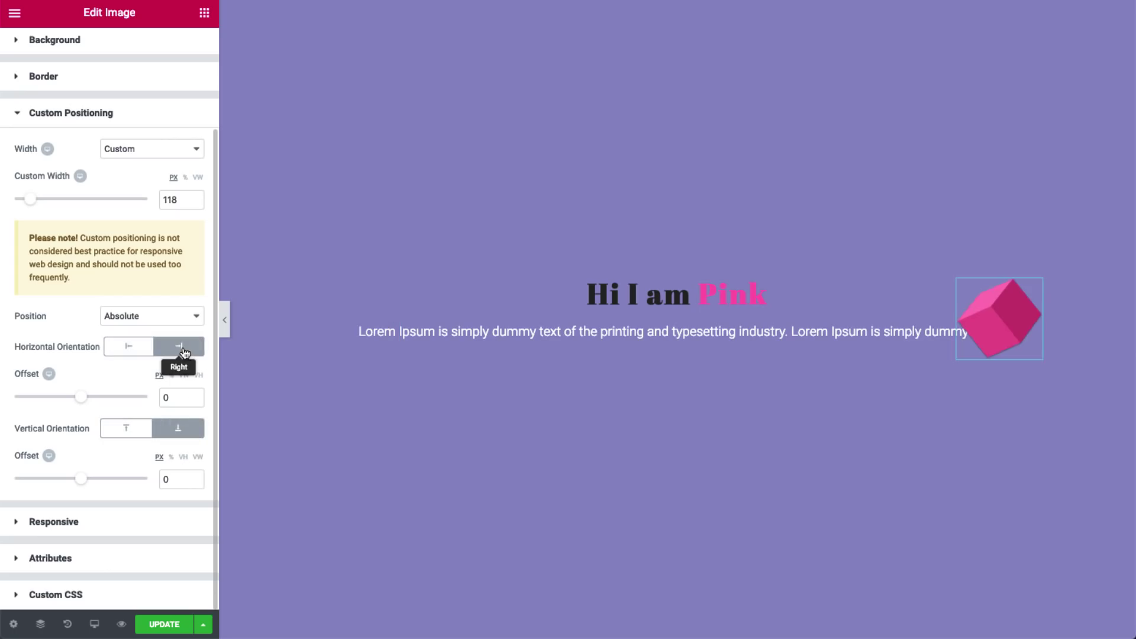
drag(1059, 322, 1077, 320)
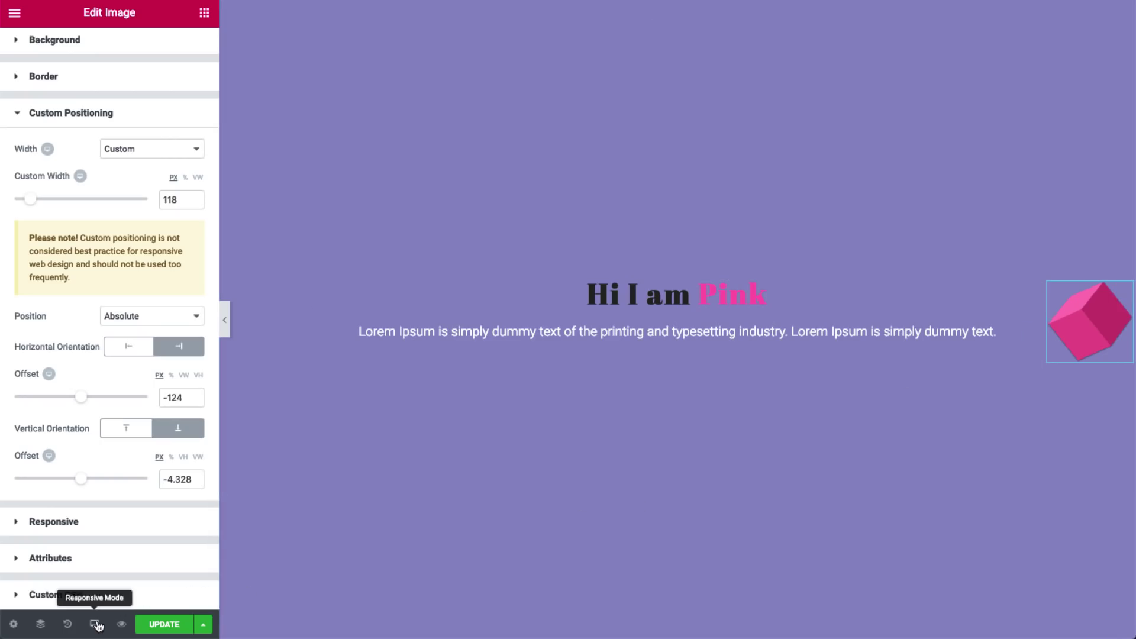
- Switch to the tablet preview and examine the area beyond the section's right edge
click(96, 624)
click(117, 559)
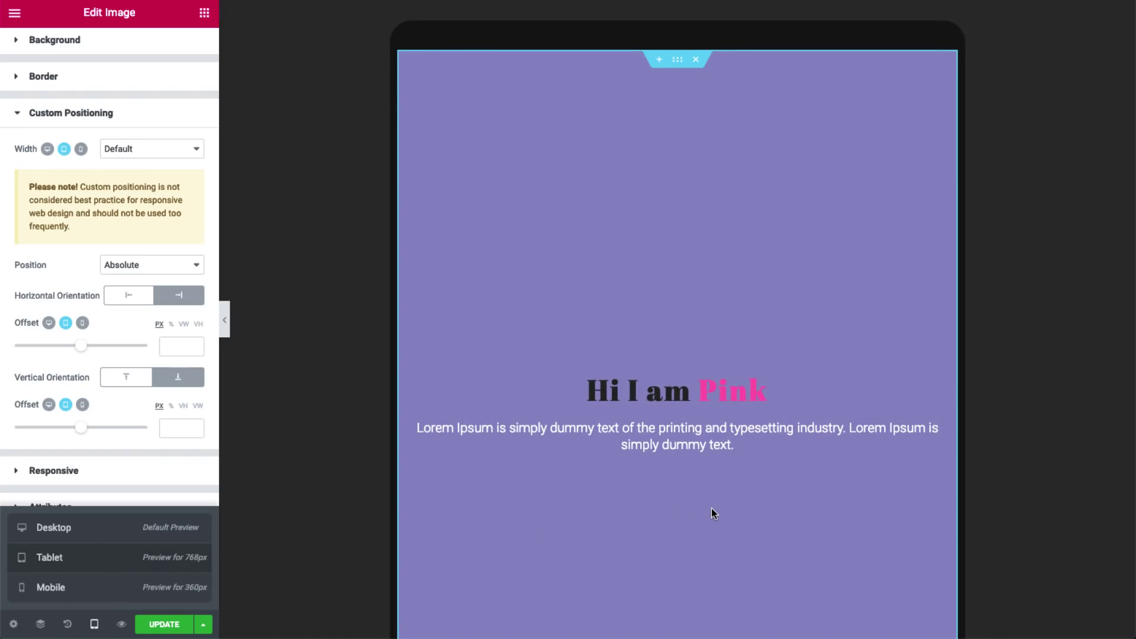
scroll(710, 509, right, 3)
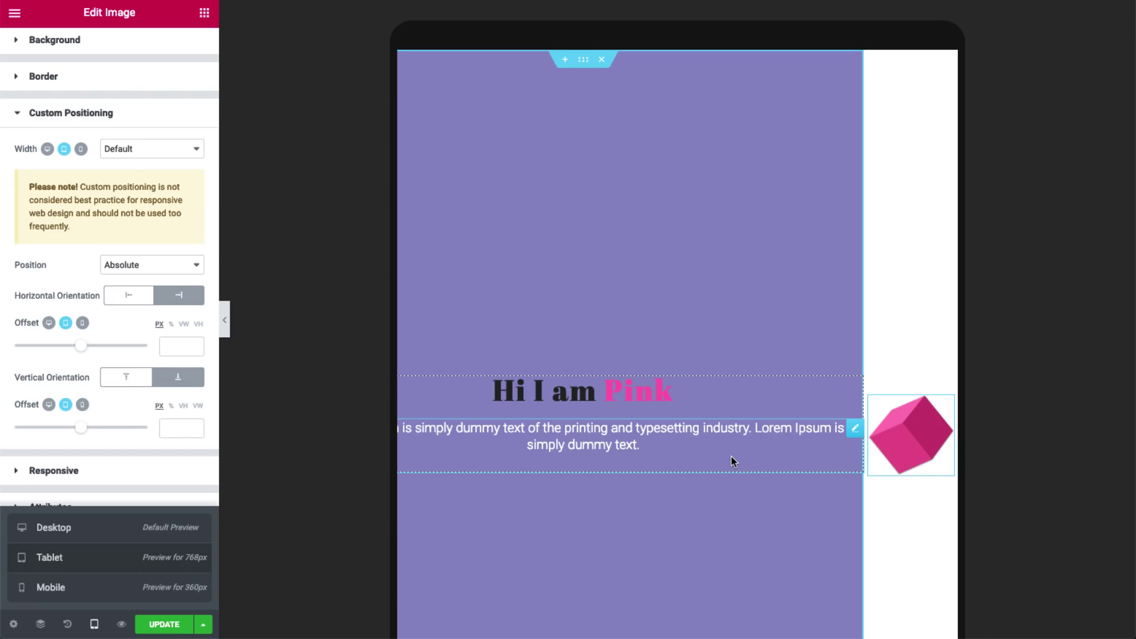
- Try the purple section's overflow as Hidden and return it to Default
click(579, 61)
click(146, 415)
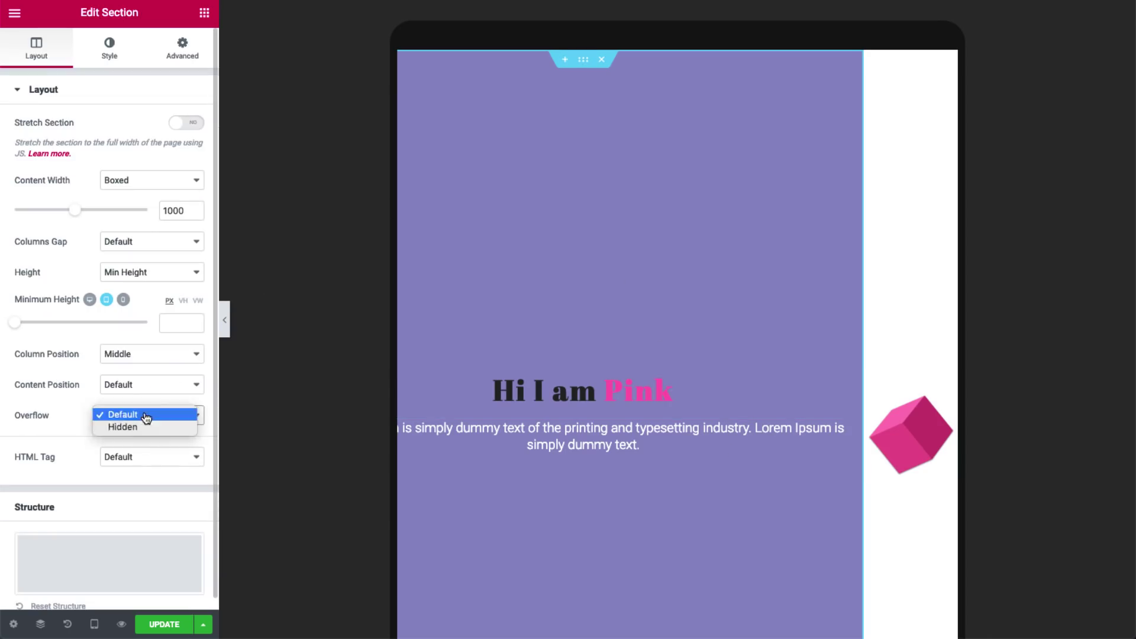
click(143, 426)
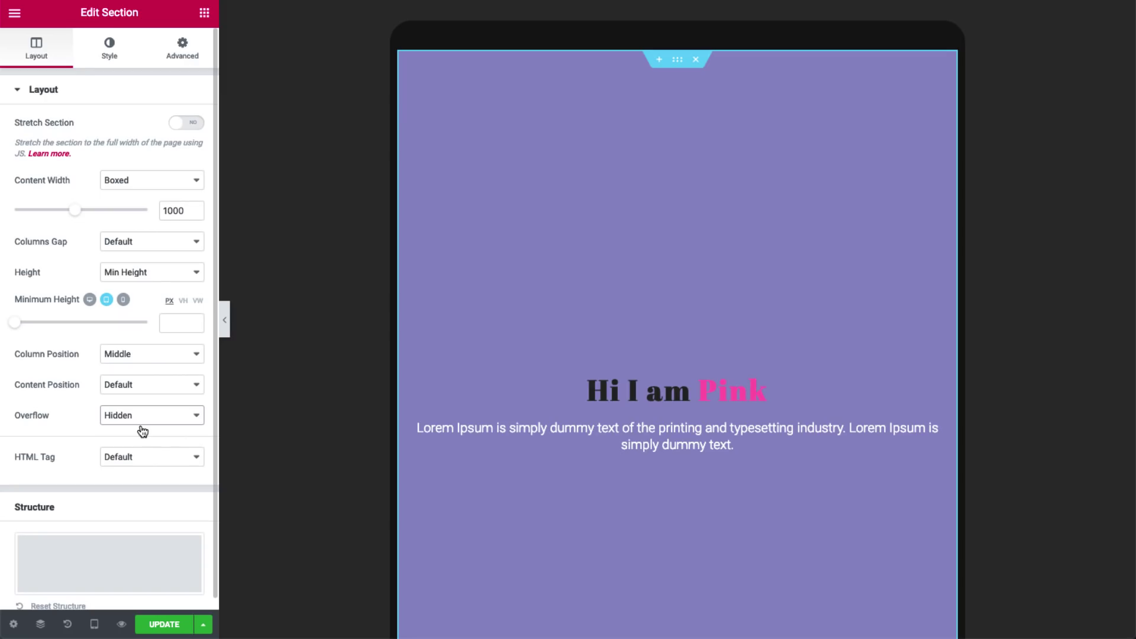
click(137, 419)
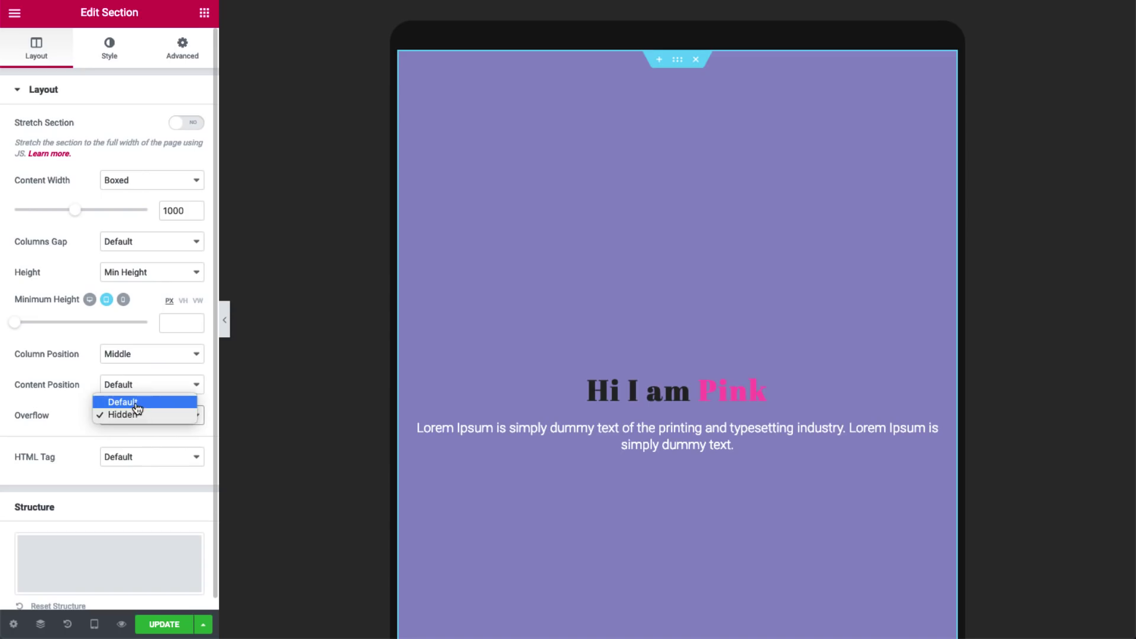
click(136, 402)
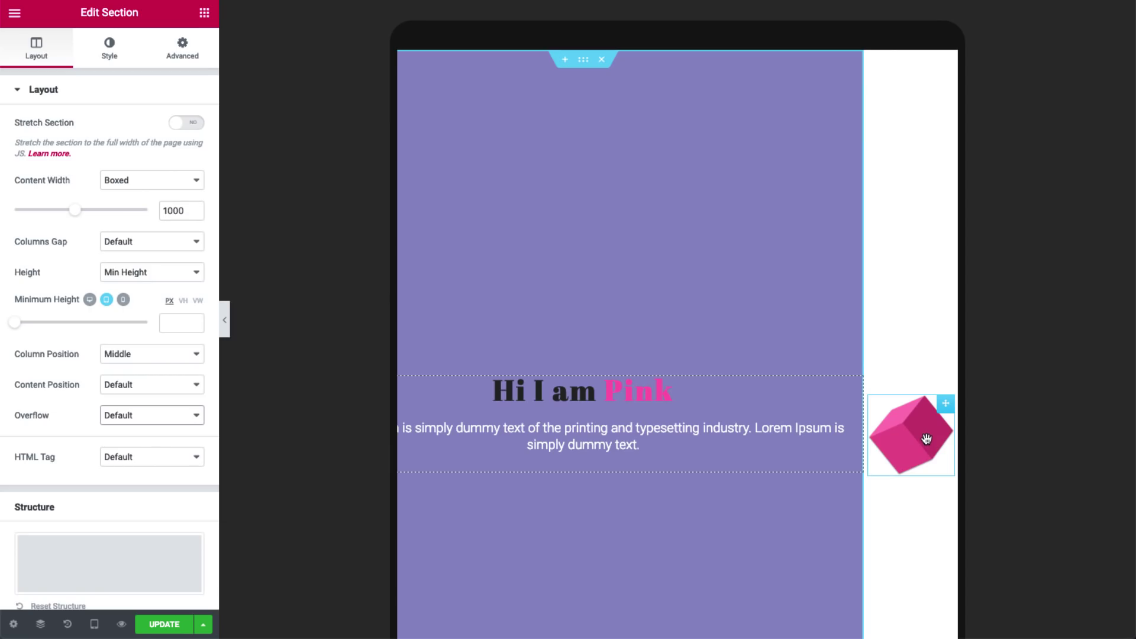
- Move the cube below the paragraph in the tablet layout, at offsets of about 358 and -116 px, and update the page
drag(926, 439, 667, 518)
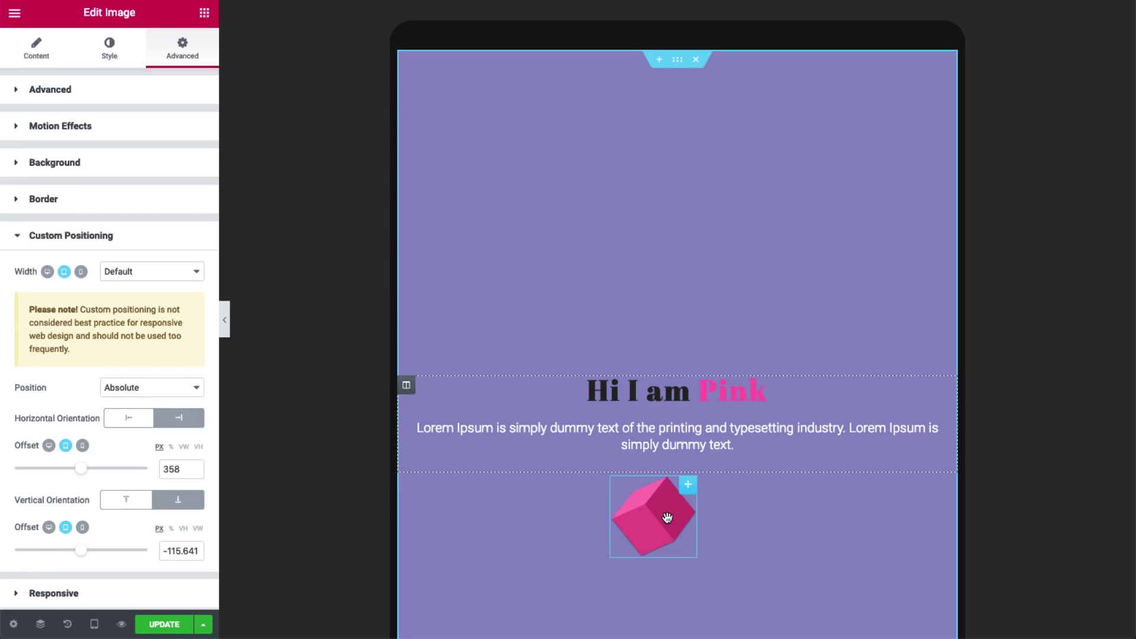
click(164, 626)
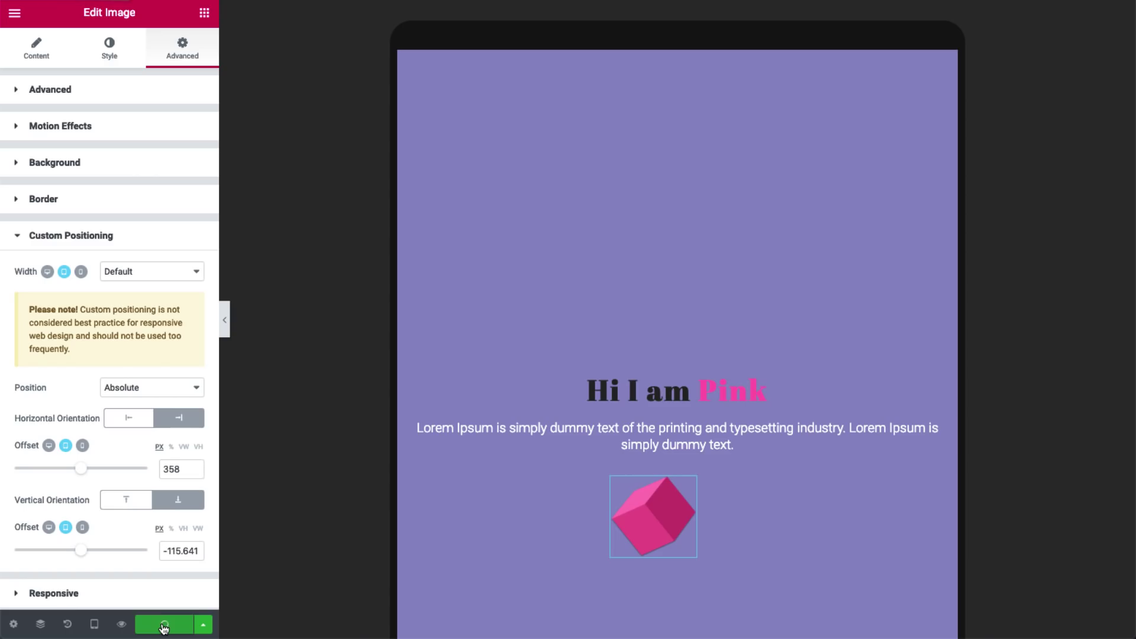
- Preview the page and narrow its viewport from desktop to about 994 px wide to check the cube's position
click(121, 625)
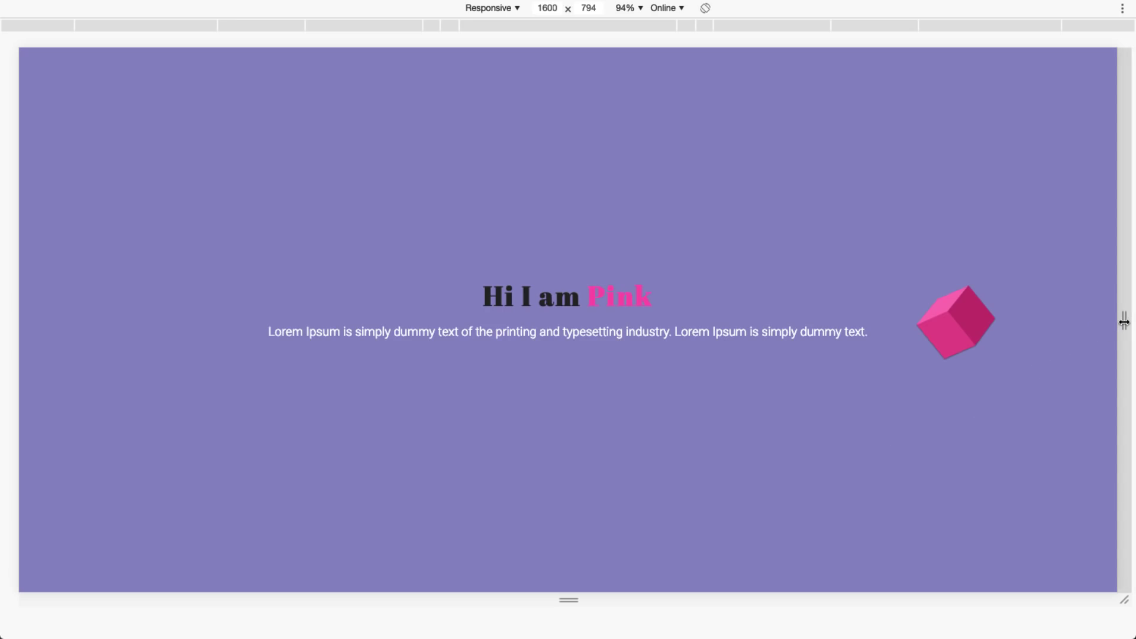
drag(1124, 323, 915, 385)
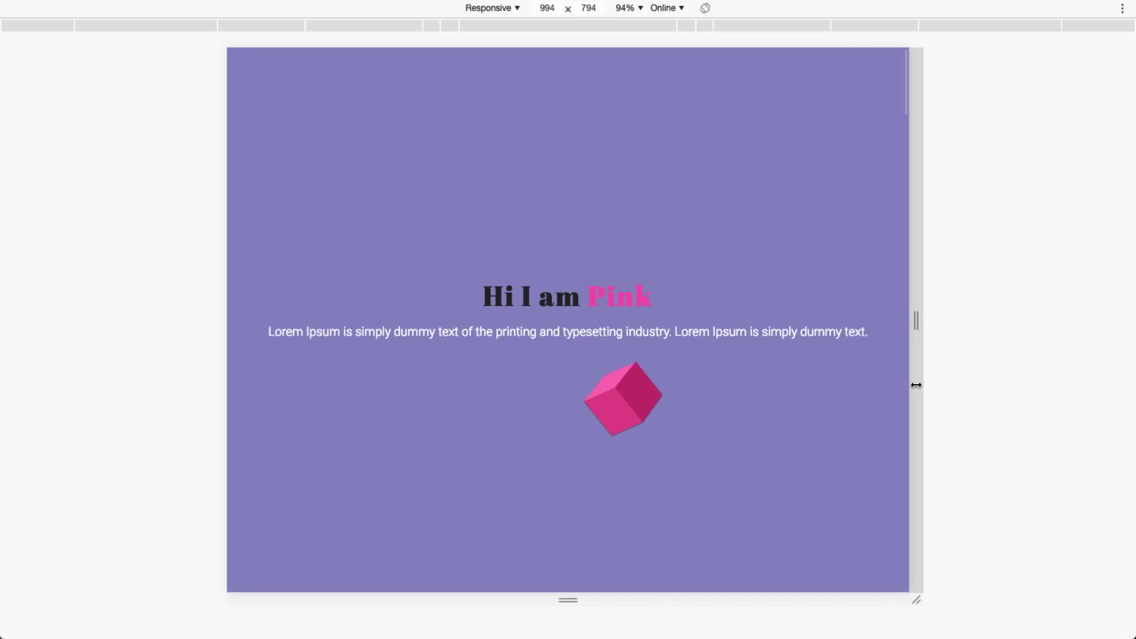
mouse_move(915, 385)
mouse_down()
mouse_move(939, 386)
mouse_move(915, 387)
mouse_up()
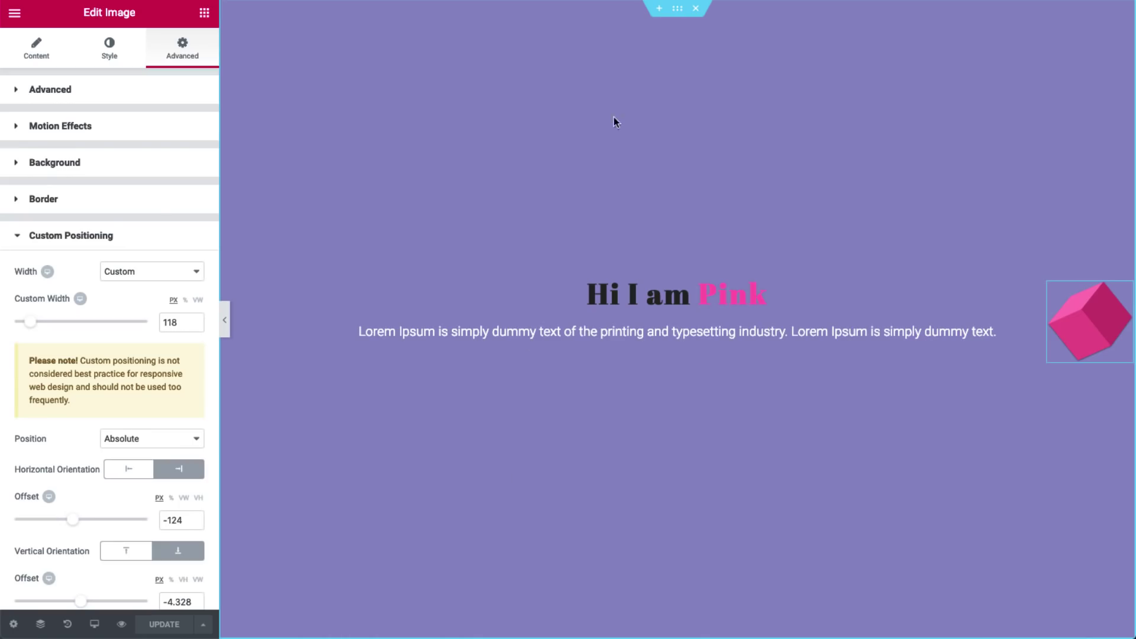
- Set the purple section's content width to Full Width and move the cube back inside, about 20 px from the right edge
click(682, 13)
click(169, 187)
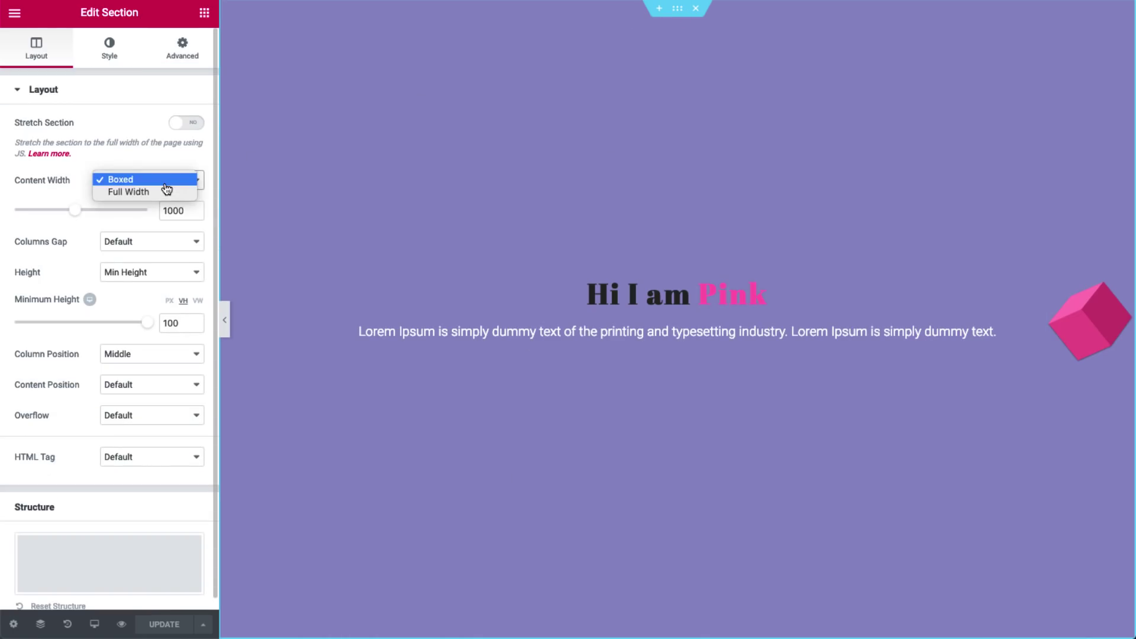
click(162, 192)
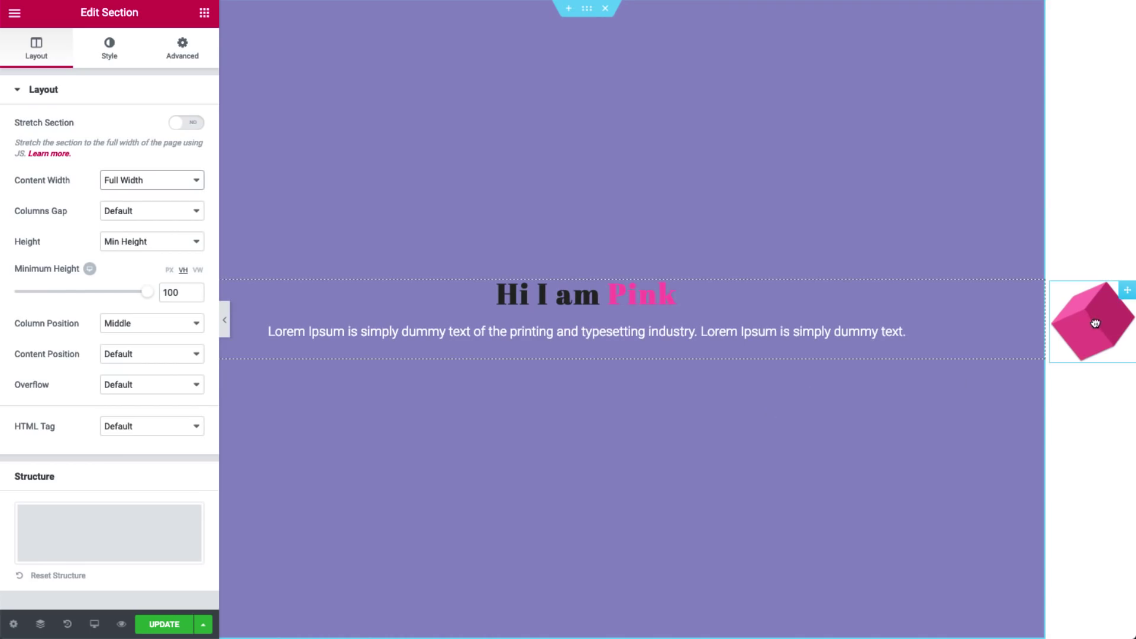
click(1095, 323)
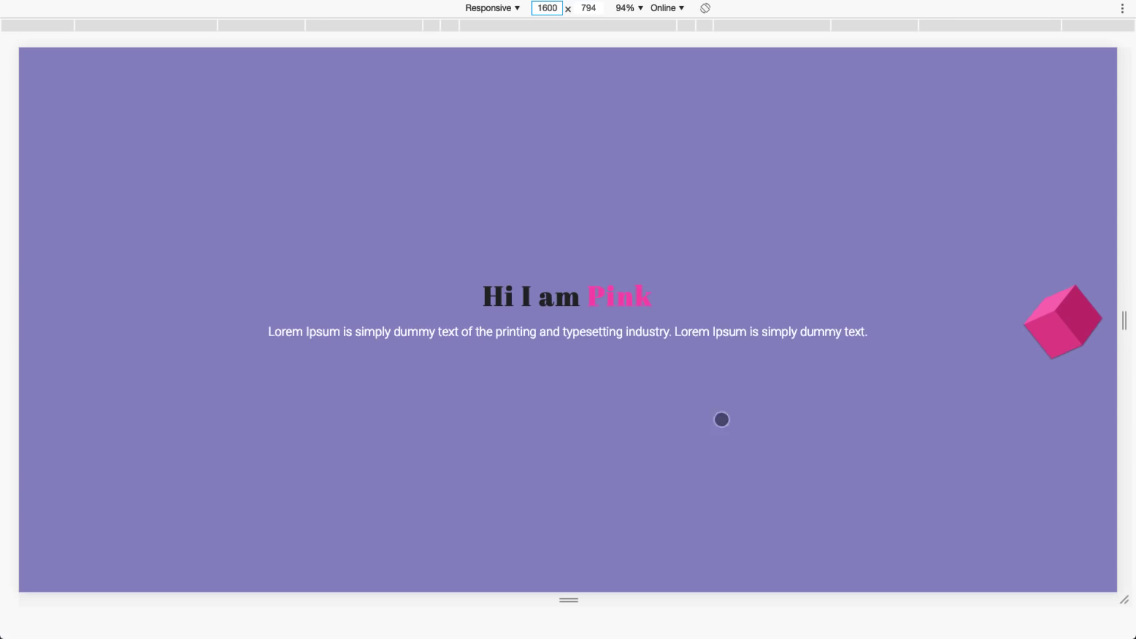
- Narrow the page preview to about 945 px wide to check the cube with the full-width section
drag(1130, 327, 898, 371)
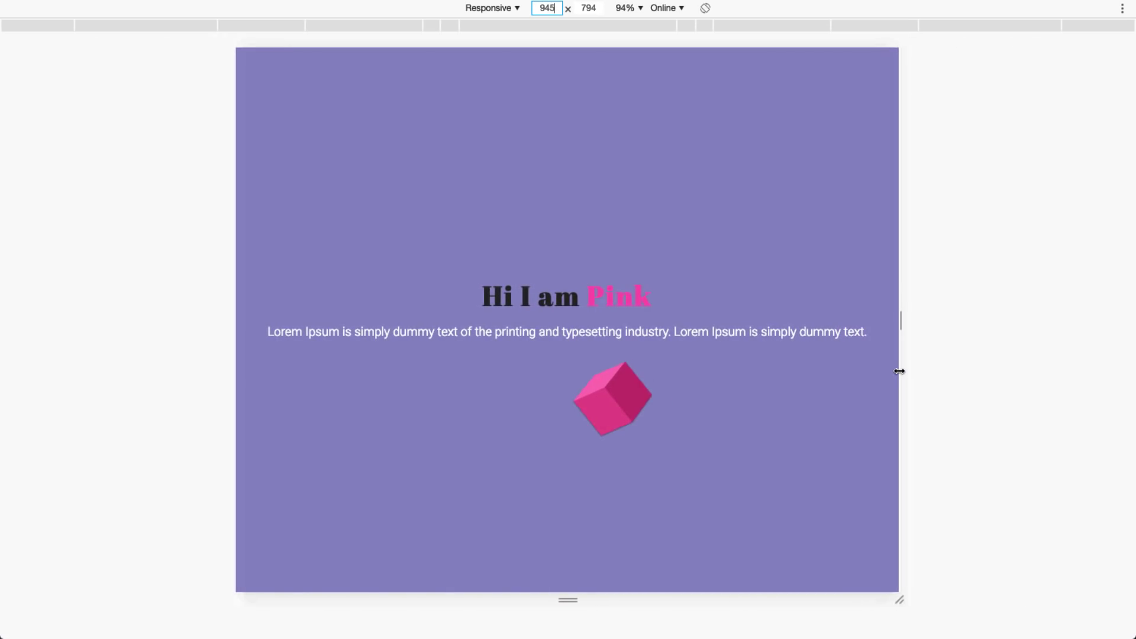
drag(898, 371, 897, 372)
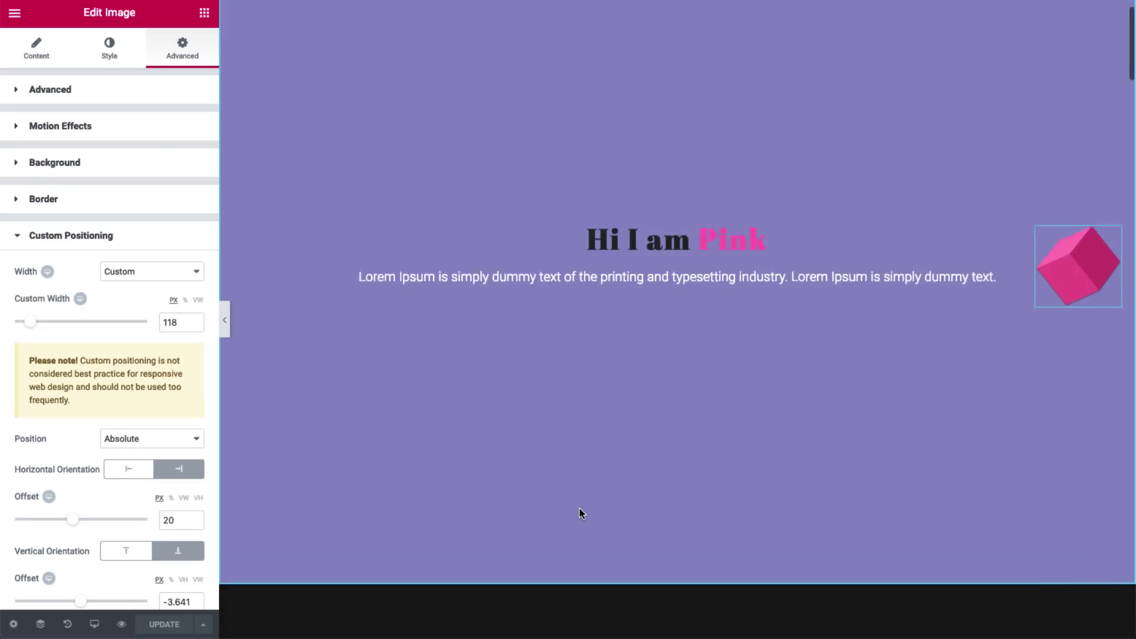
- Set the black section's column position to Stretch
scroll(579, 513, down, 8)
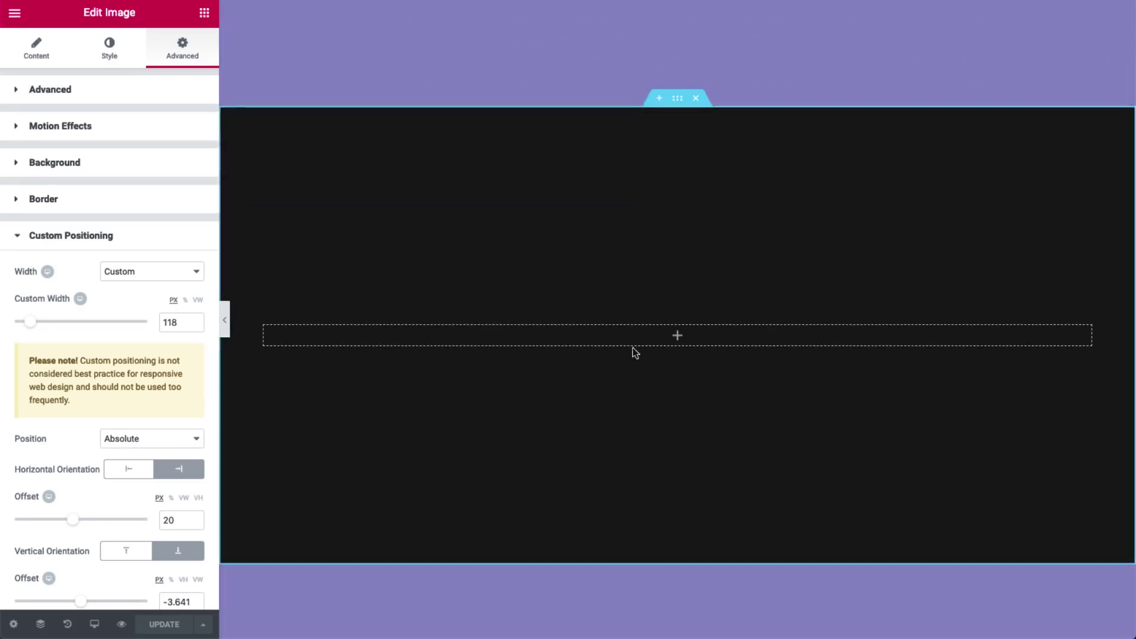
click(680, 100)
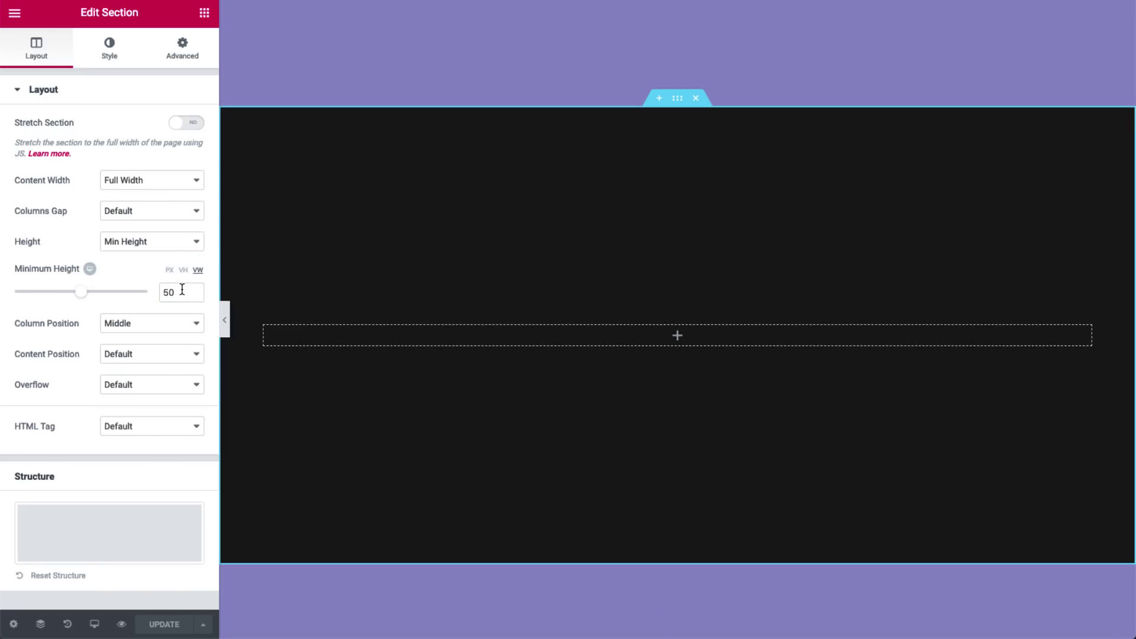
click(176, 324)
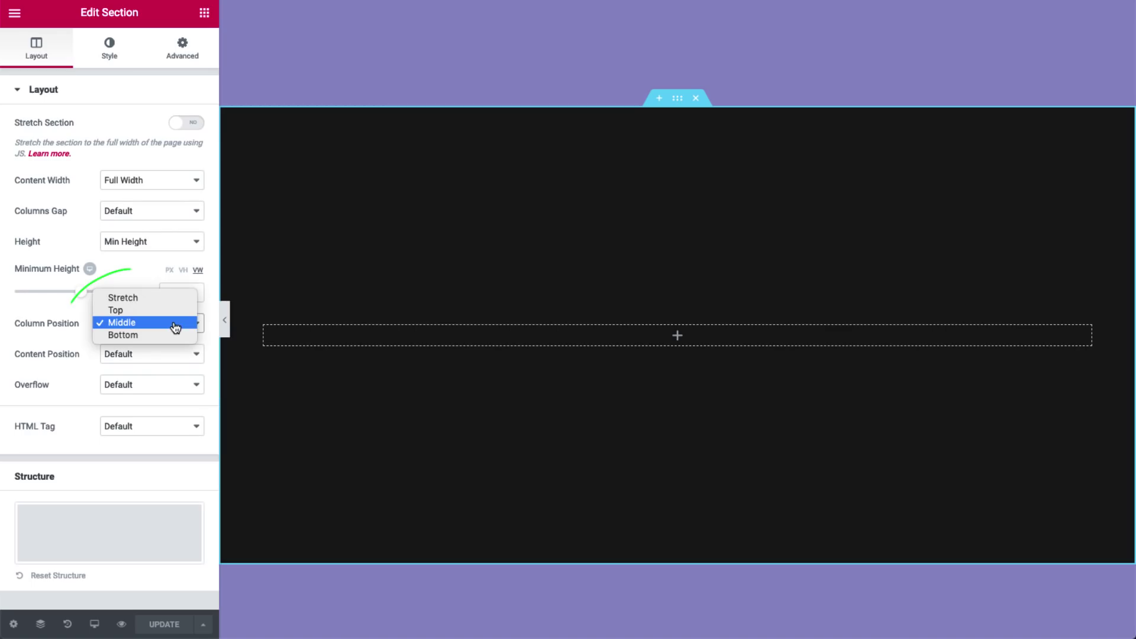
key(Escape)
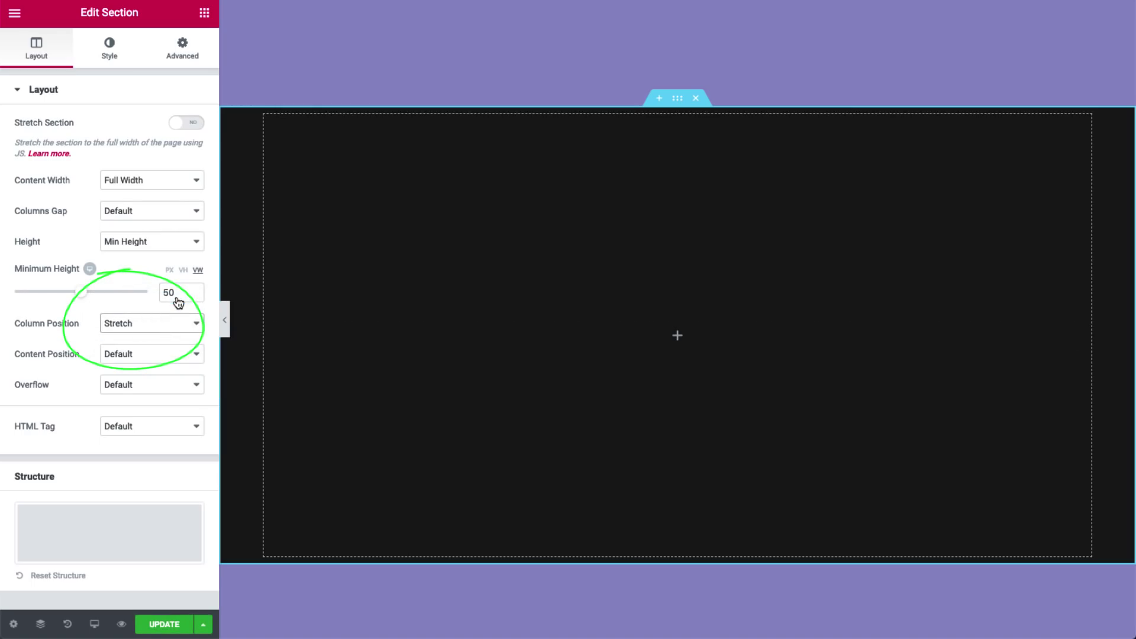
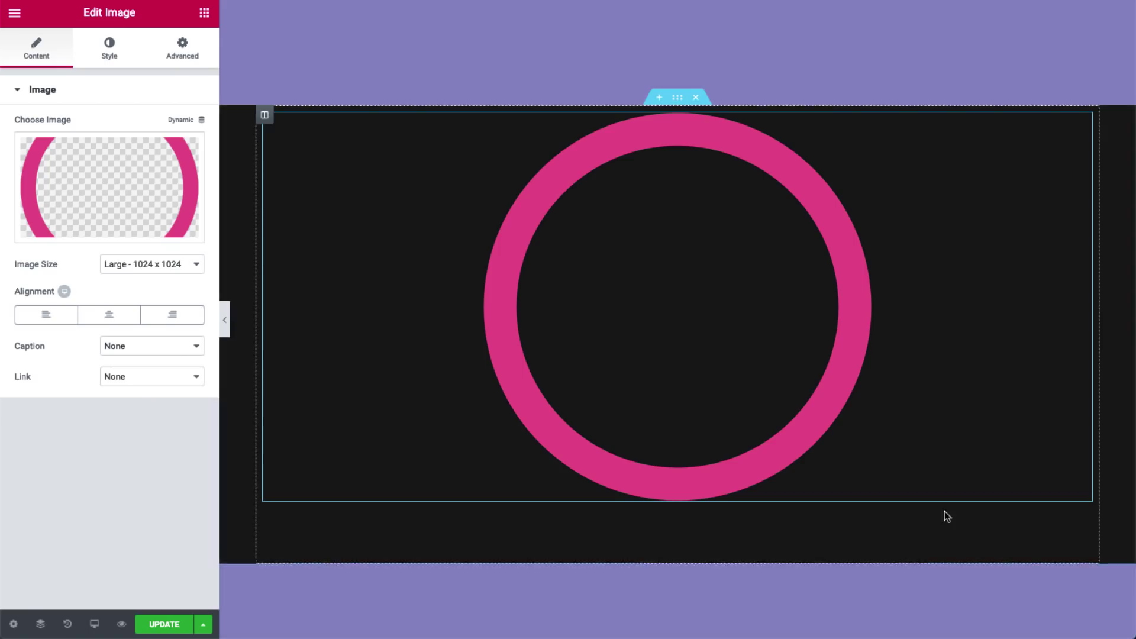
- Give the pink ring image a custom width of 250 px in its custom positioning settings
click(183, 54)
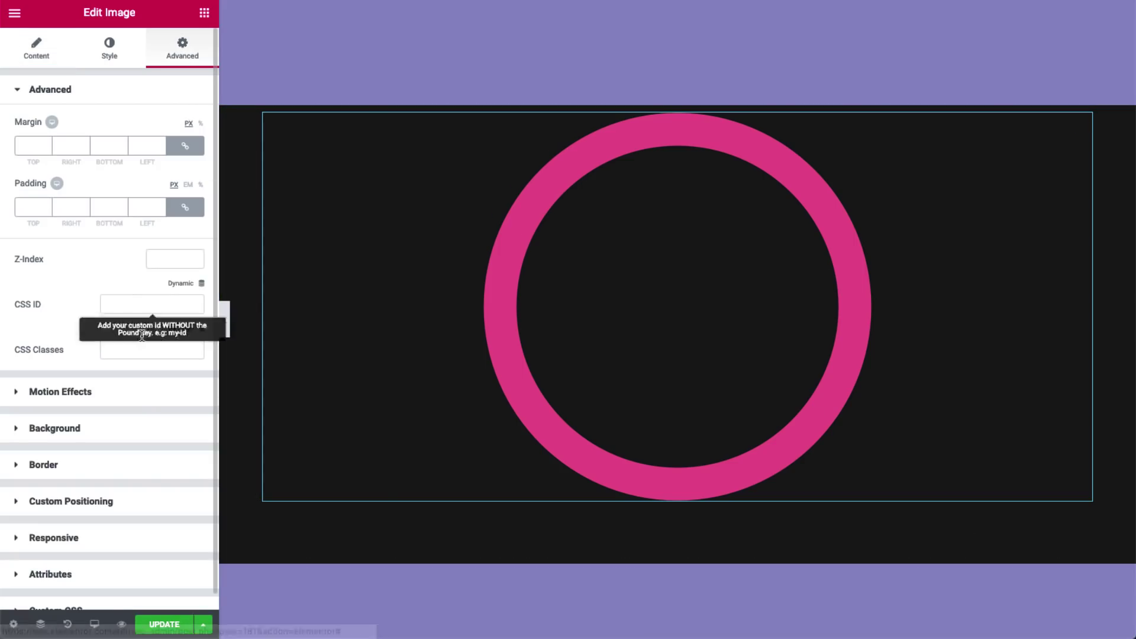
click(122, 501)
click(155, 272)
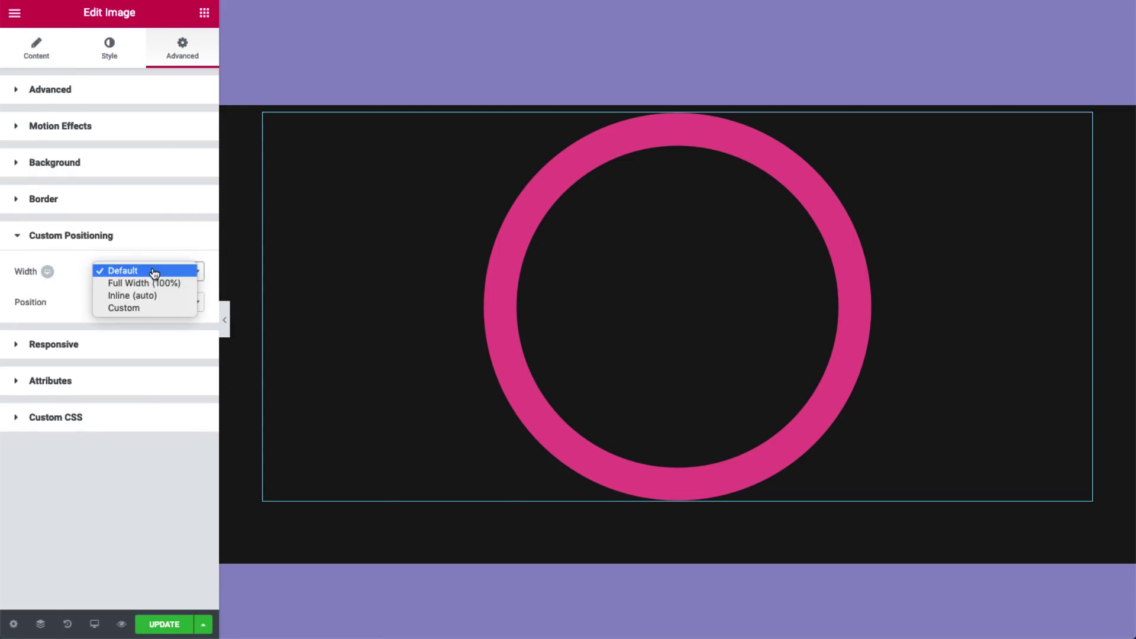
click(133, 308)
drag(16, 323, 51, 327)
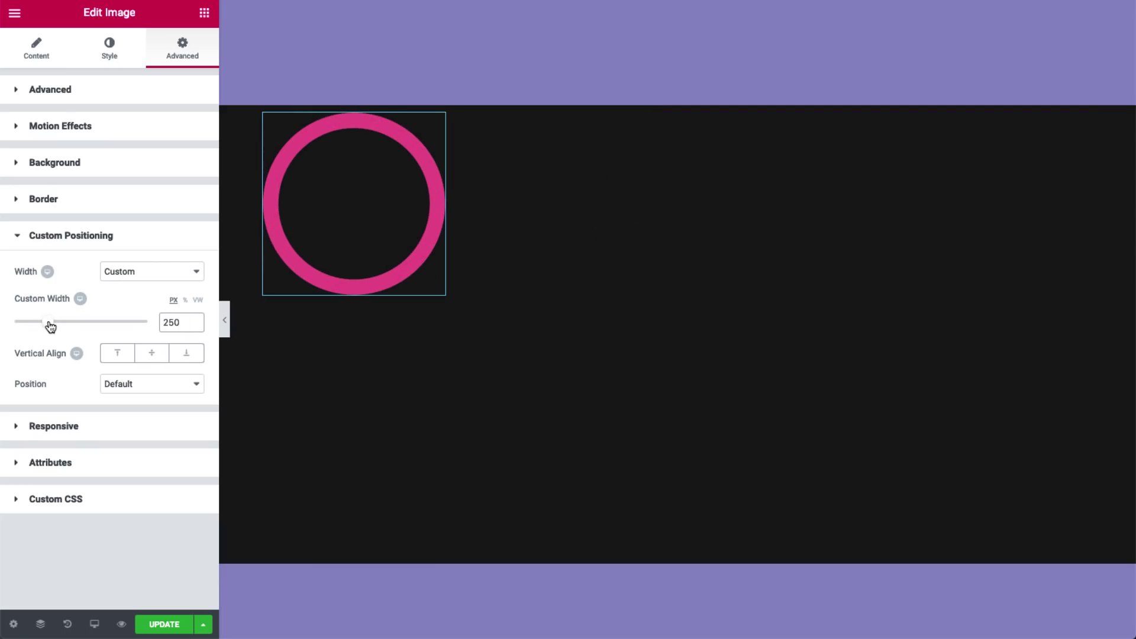
- Make the ring's position absolute and move it to the black section's centre, at offsets of about 441 and 175 px
click(152, 384)
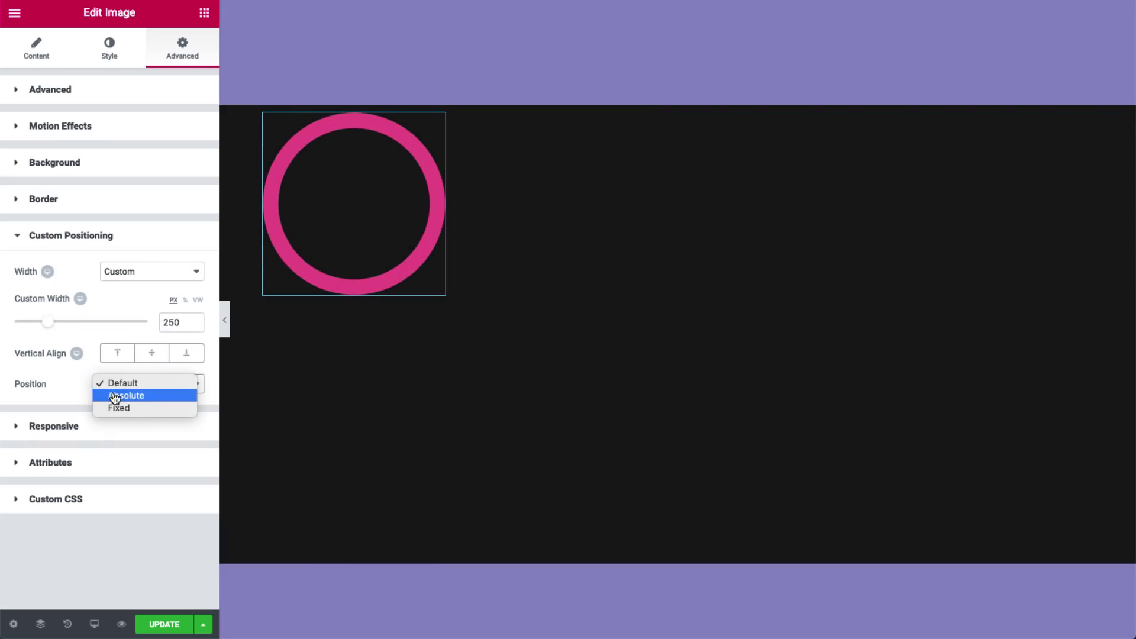
click(116, 394)
drag(348, 281, 674, 413)
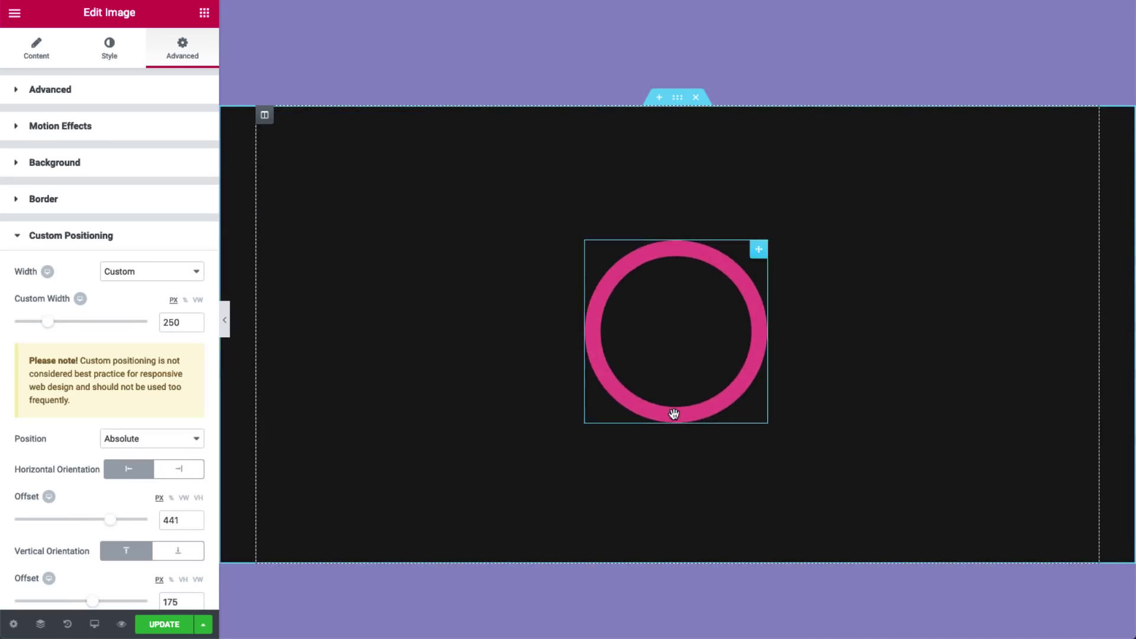
- Duplicate the ring image and replace the copy's picture with space_ship.png from the media library
right_click(674, 413)
click(704, 450)
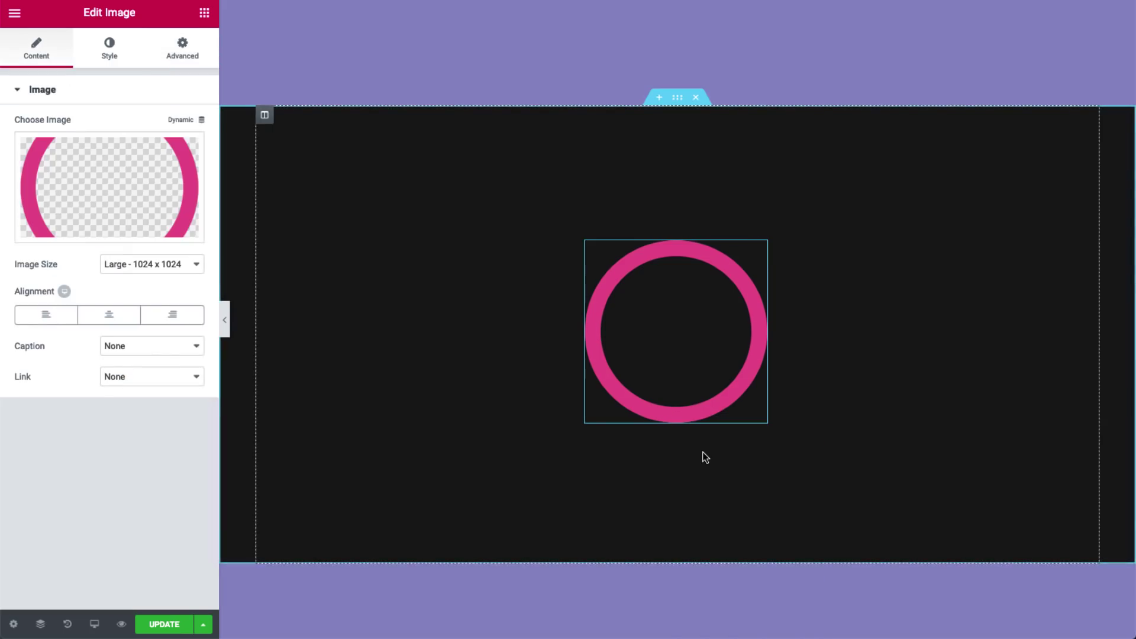
click(192, 207)
scroll(176, 337, down, 4)
scroll(176, 337, down, 2)
click(129, 319)
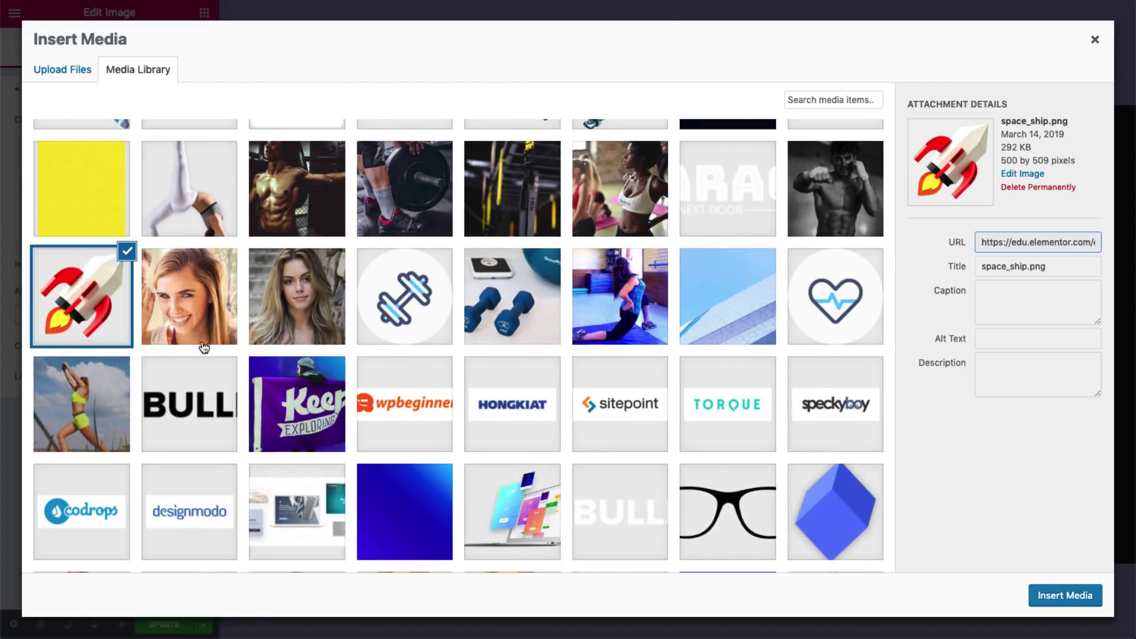
click(1063, 596)
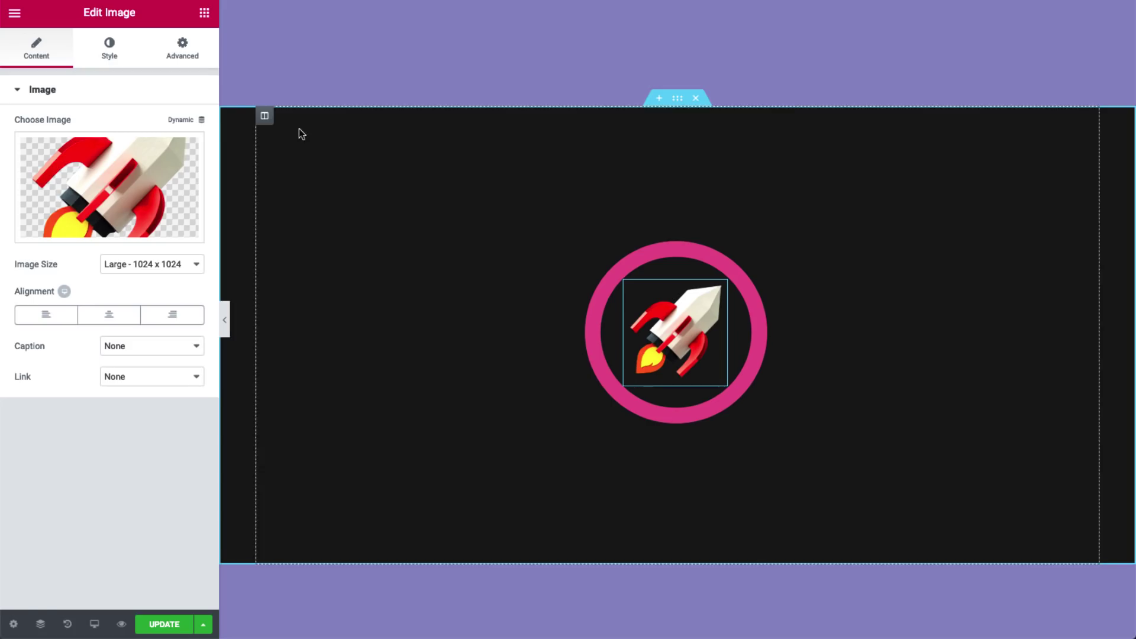
- Open the rocket image's custom positioning settings and examine its width and offsets
click(189, 54)
click(100, 501)
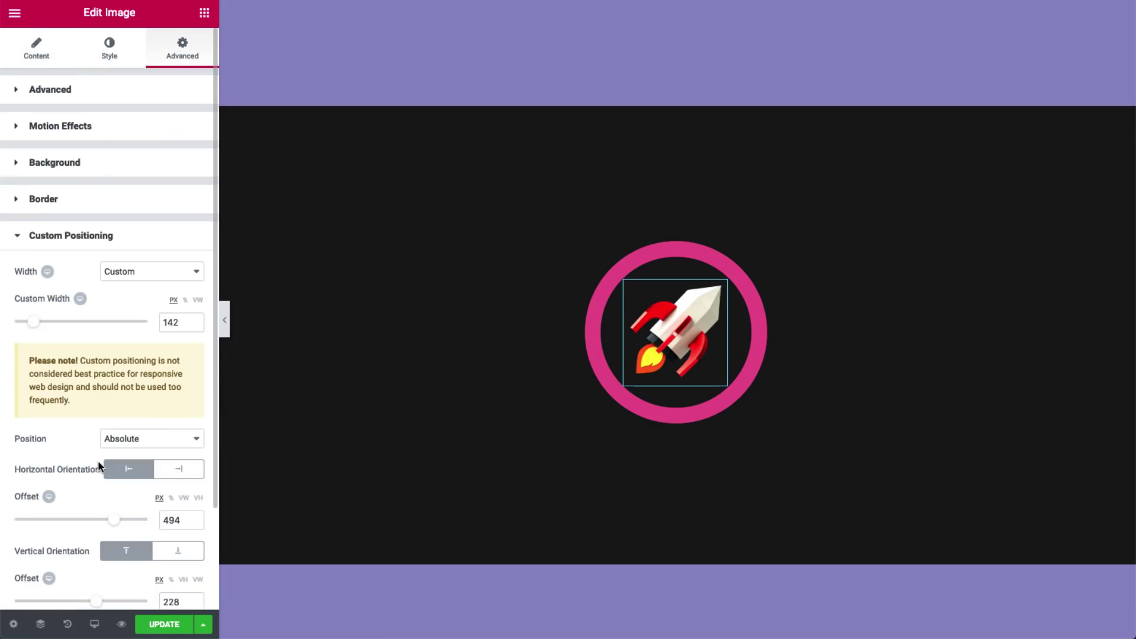
scroll(99, 466, down, 2)
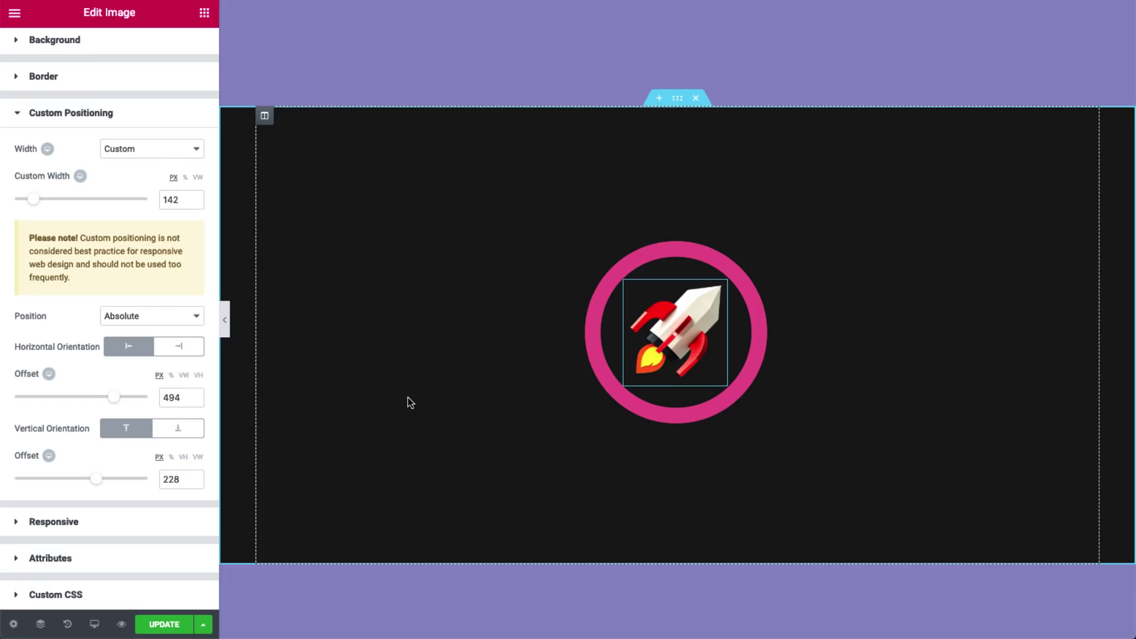
- Examine how the ring and rocket are placed in the tablet and mobile previews, including the area beyond the mobile section's edge
click(94, 624)
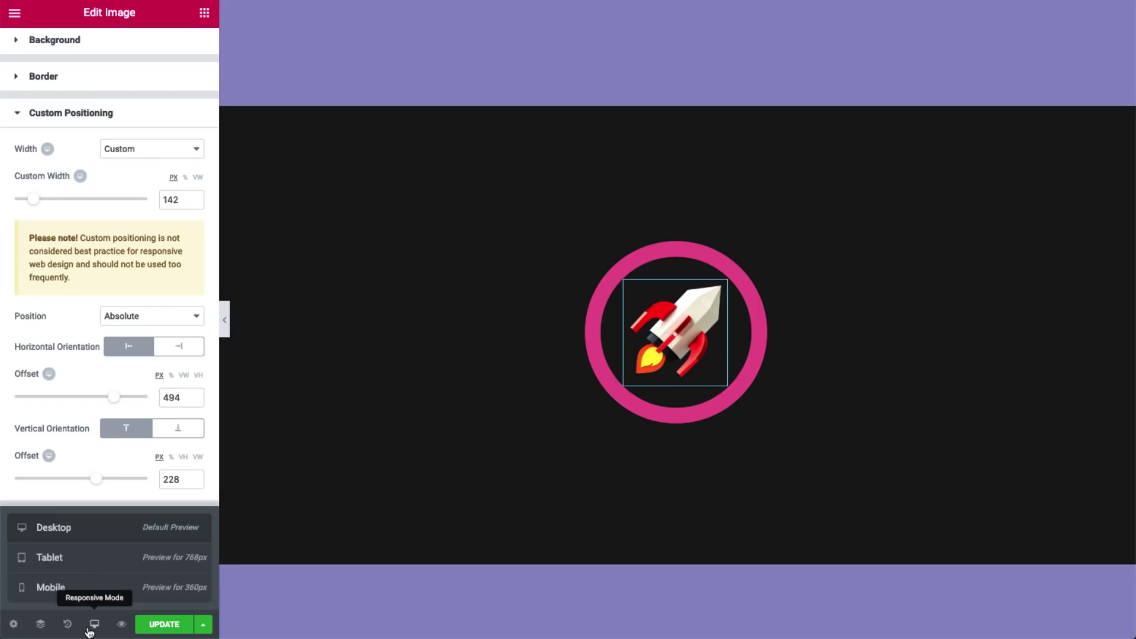
click(114, 550)
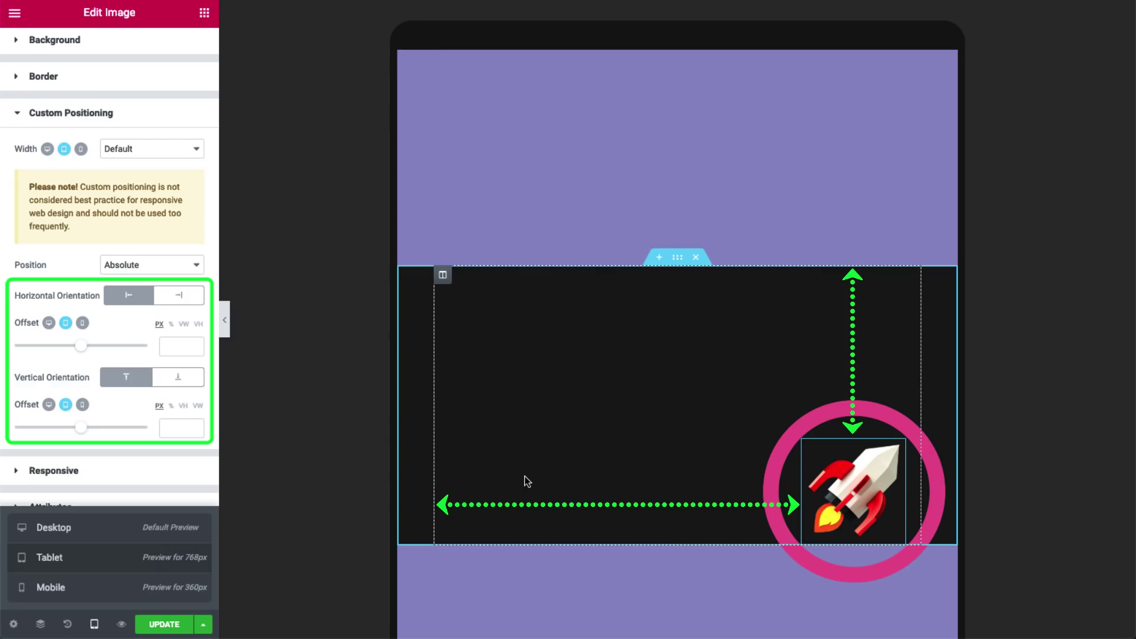
click(165, 592)
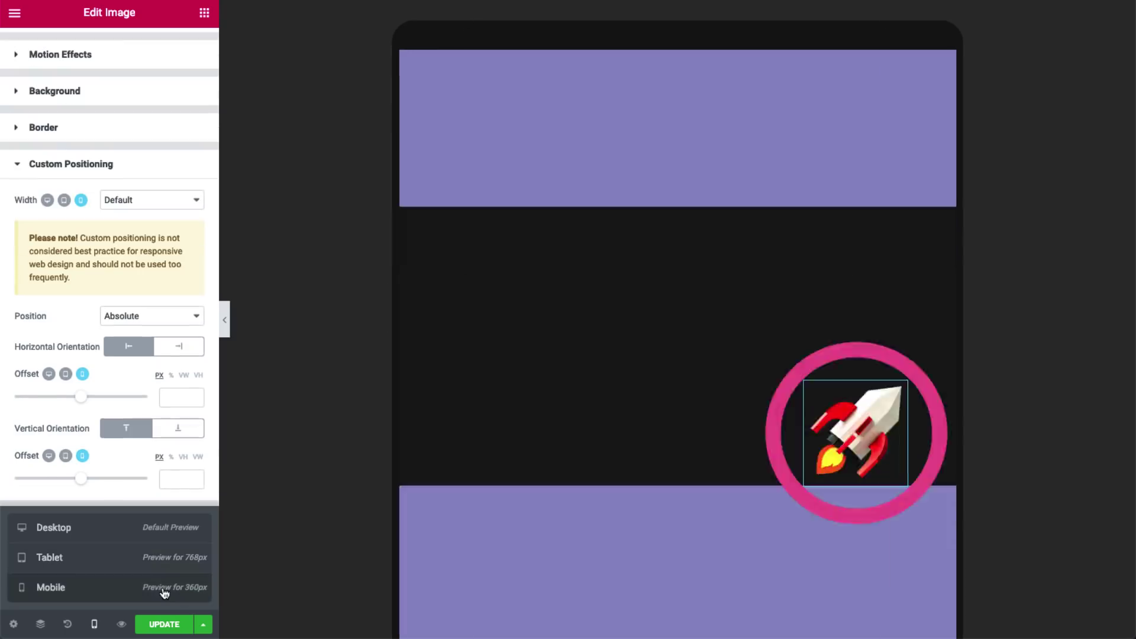
scroll(669, 332, down, 3)
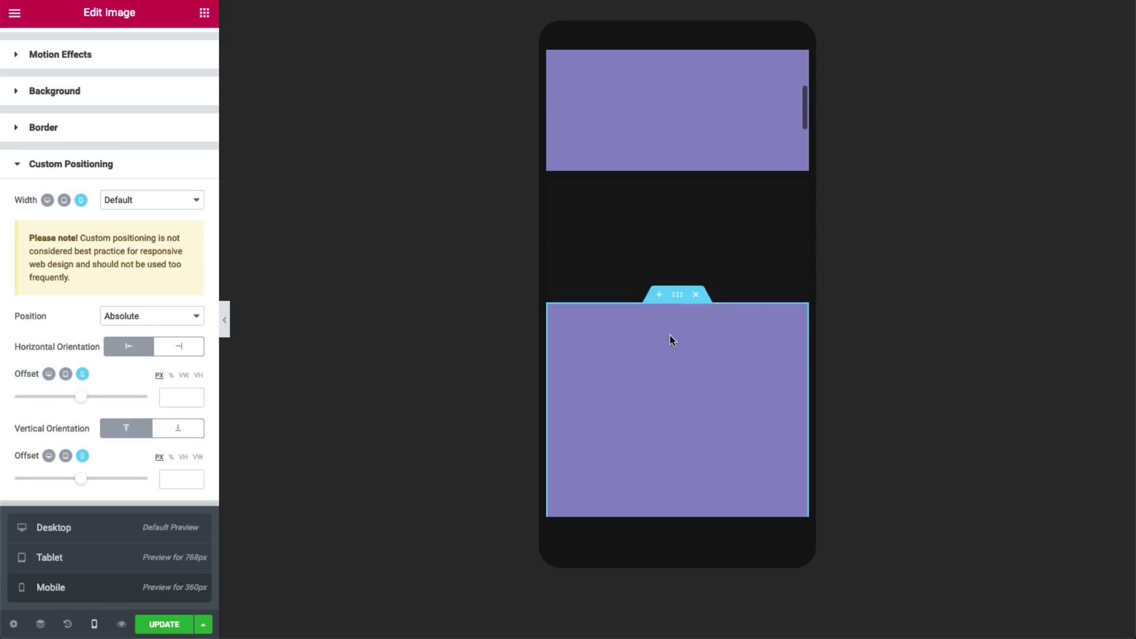
scroll(701, 353, right, 5)
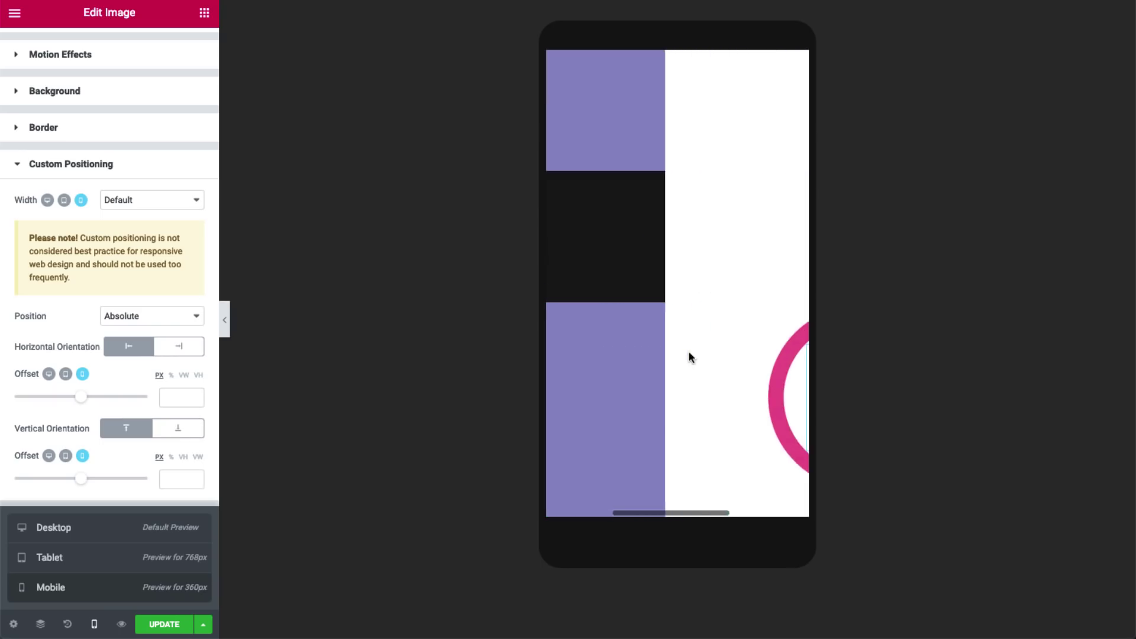
scroll(754, 384, right, 2)
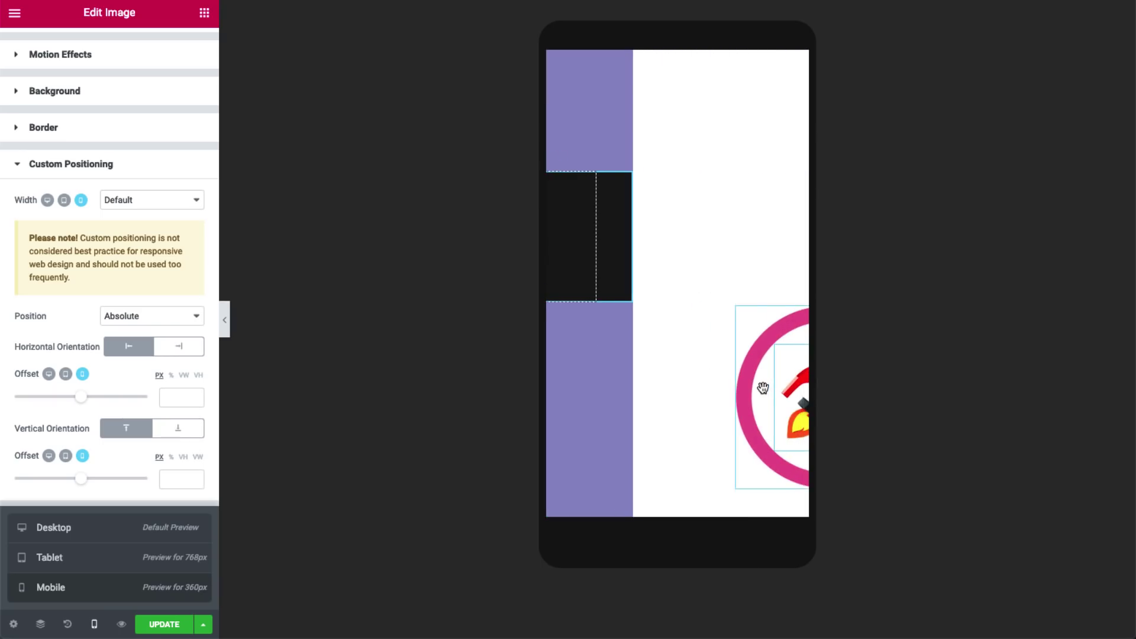
- In the tablet layout, centre the ring (188 px wide, offsets about 226 and 87 px) with the rocket (111 px wide, about 261 and 129 px) inside
click(105, 563)
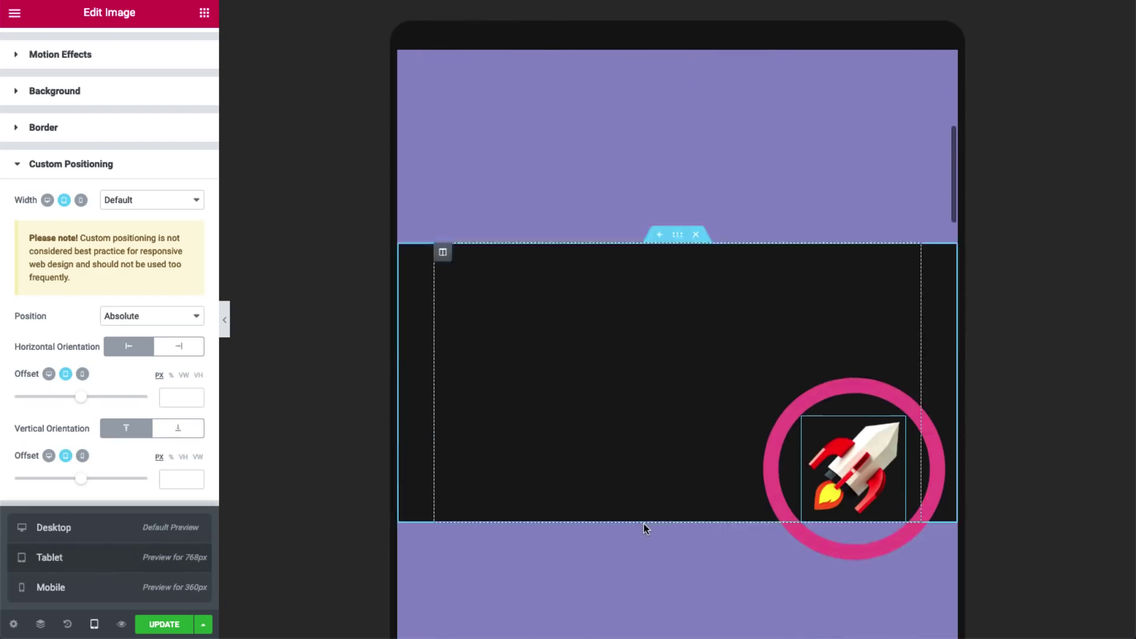
scroll(646, 528, down, 1)
drag(781, 394, 611, 343)
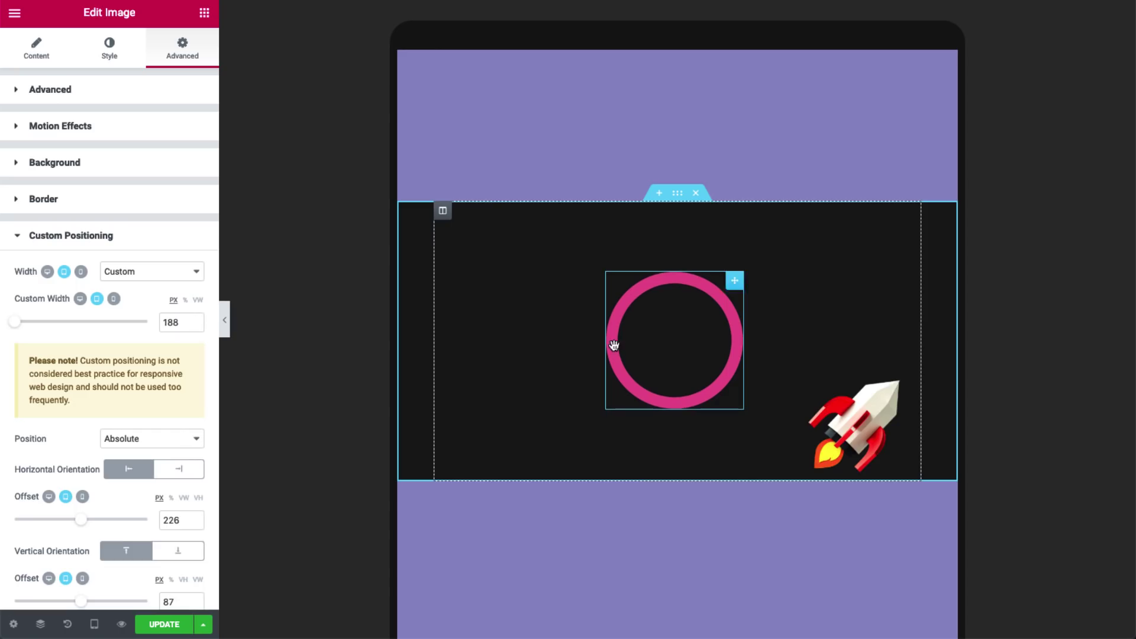
drag(855, 395, 678, 343)
click(618, 342)
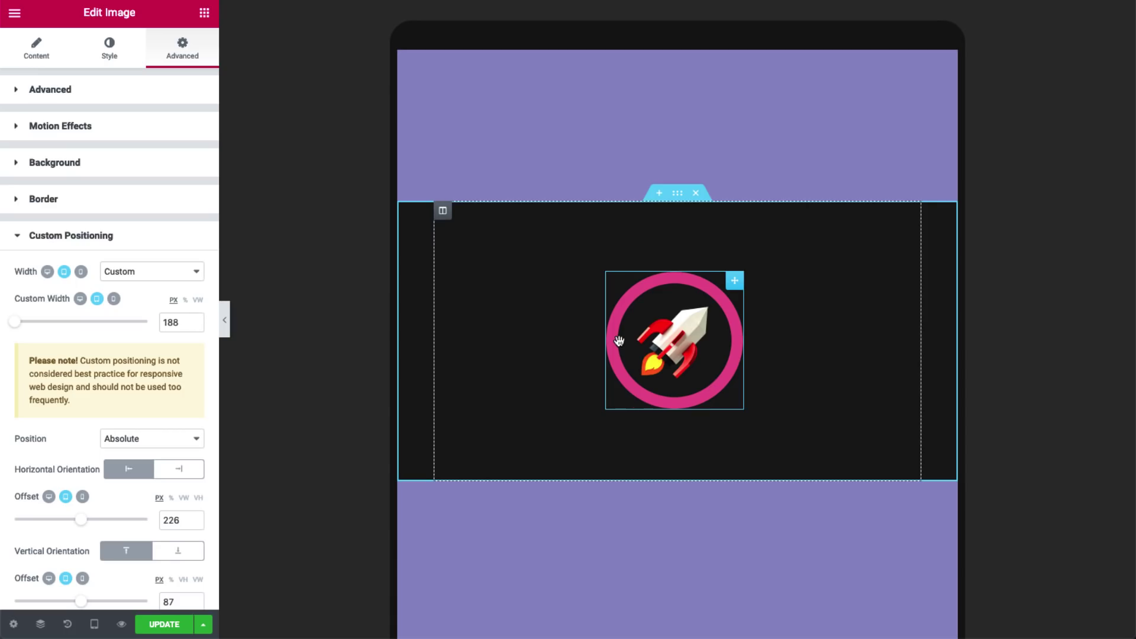
drag(619, 341, 619, 342)
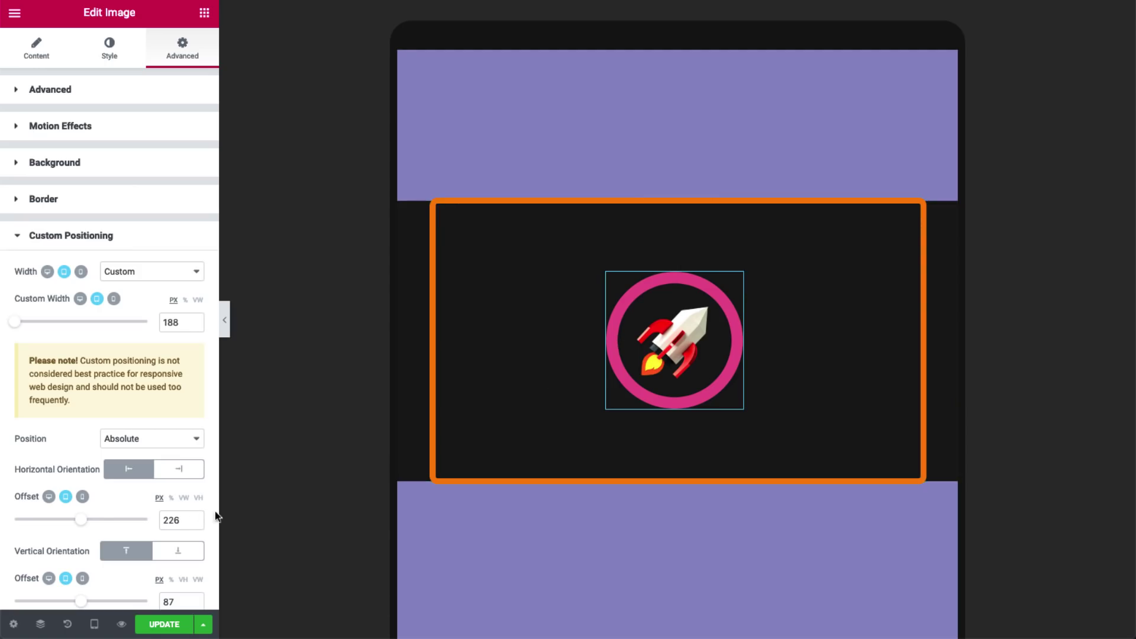
- Clear the ring's tablet offsets and custom width, and return its tablet width to Default
double_click(170, 520)
key(BackSpace)
double_click(169, 599)
key(BackSpace)
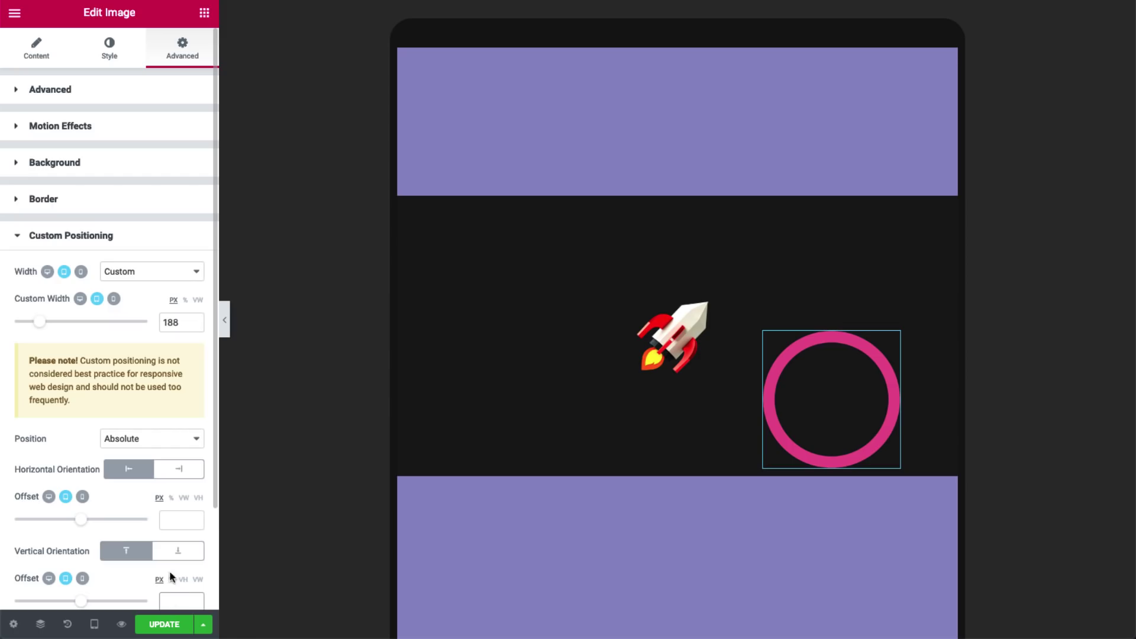
double_click(189, 322)
key(BackSpace)
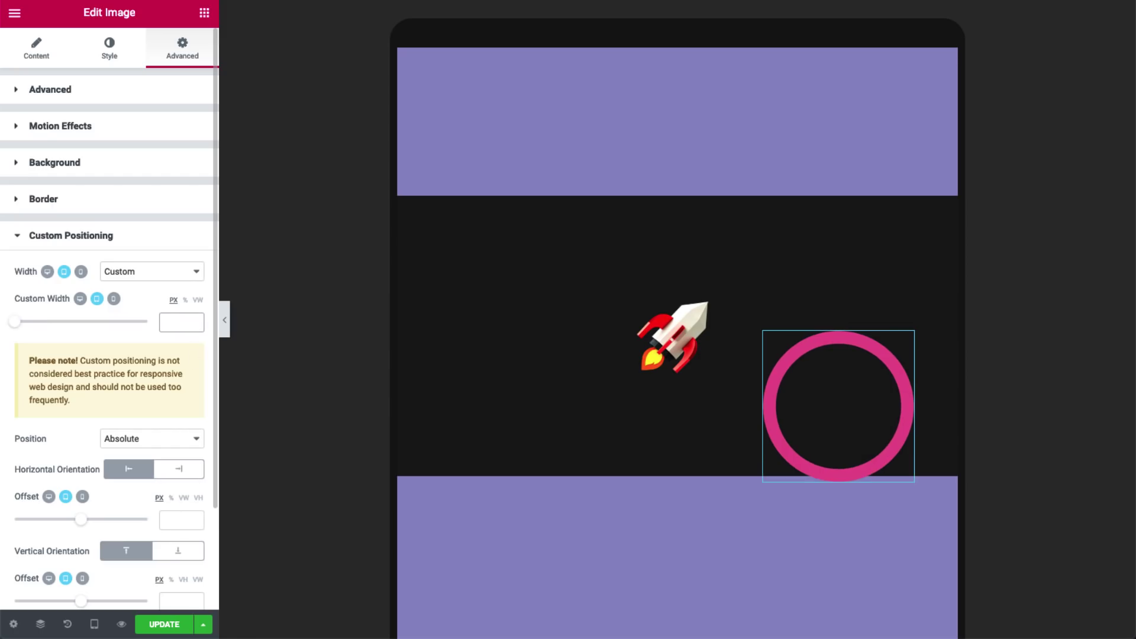
click(177, 274)
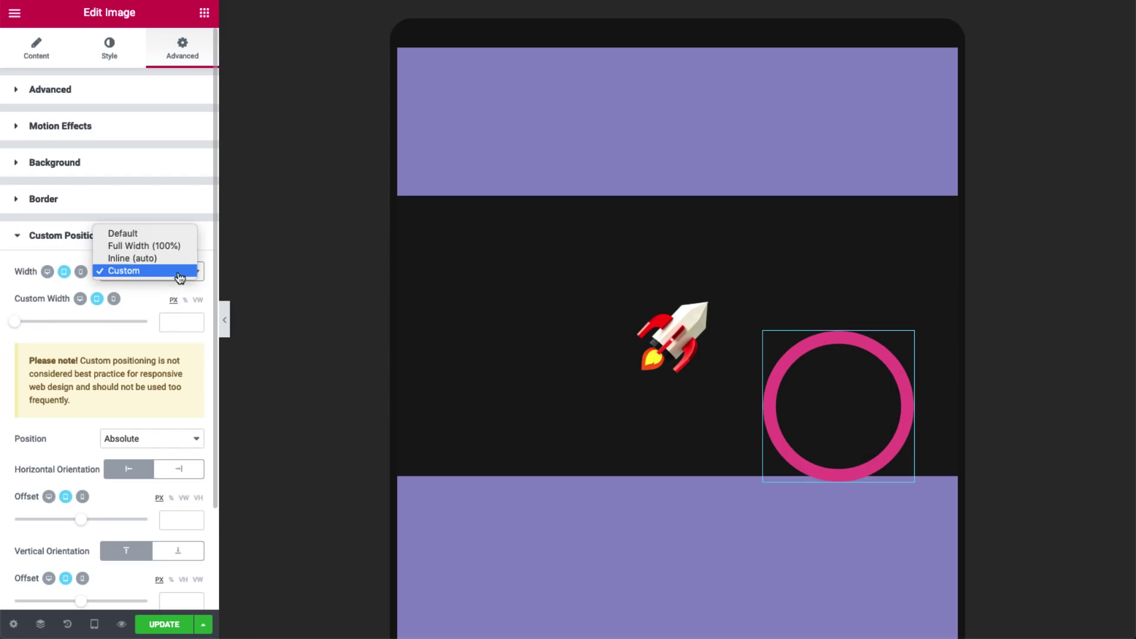
click(155, 234)
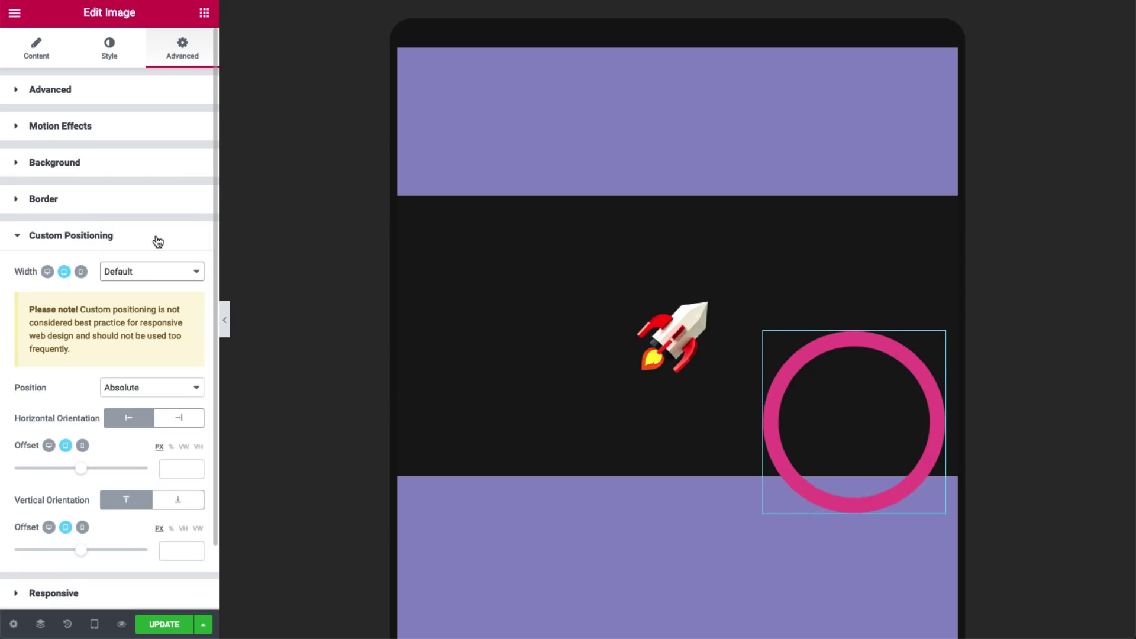
- Clear the rocket's tablet offsets and custom width, and return its tablet width to Default
click(672, 337)
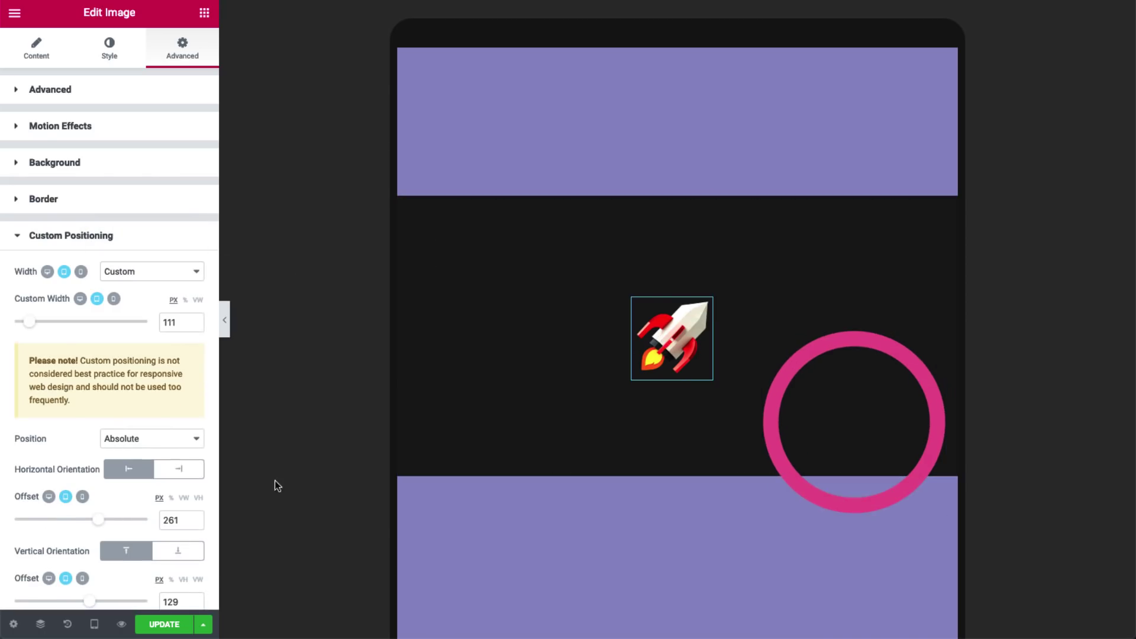
double_click(181, 520)
key(BackSpace)
double_click(182, 601)
key(BackSpace)
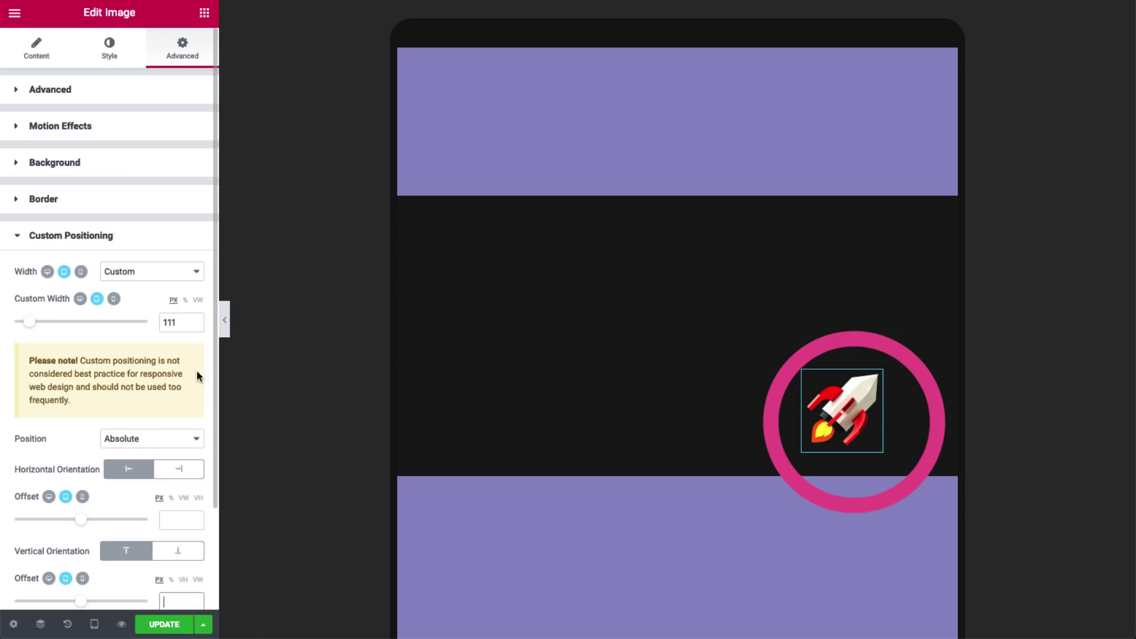
double_click(182, 322)
key(BackSpace)
click(178, 272)
click(161, 232)
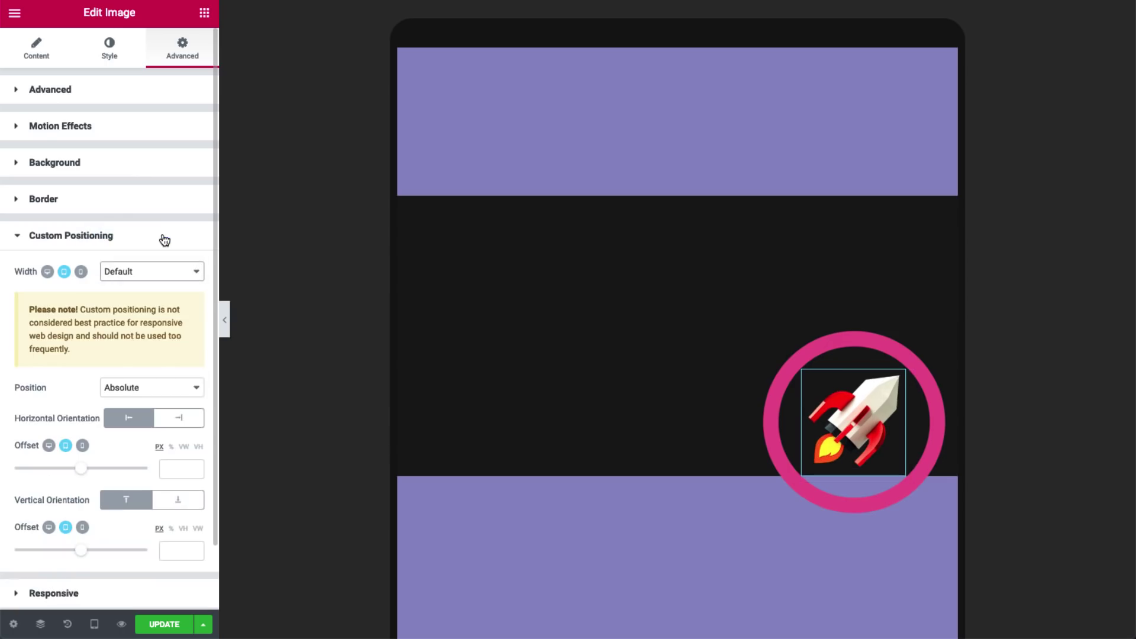
- In the desktop layout, set the rocket's horizontal and vertical offsets to 0 and use percent as their unit
click(94, 623)
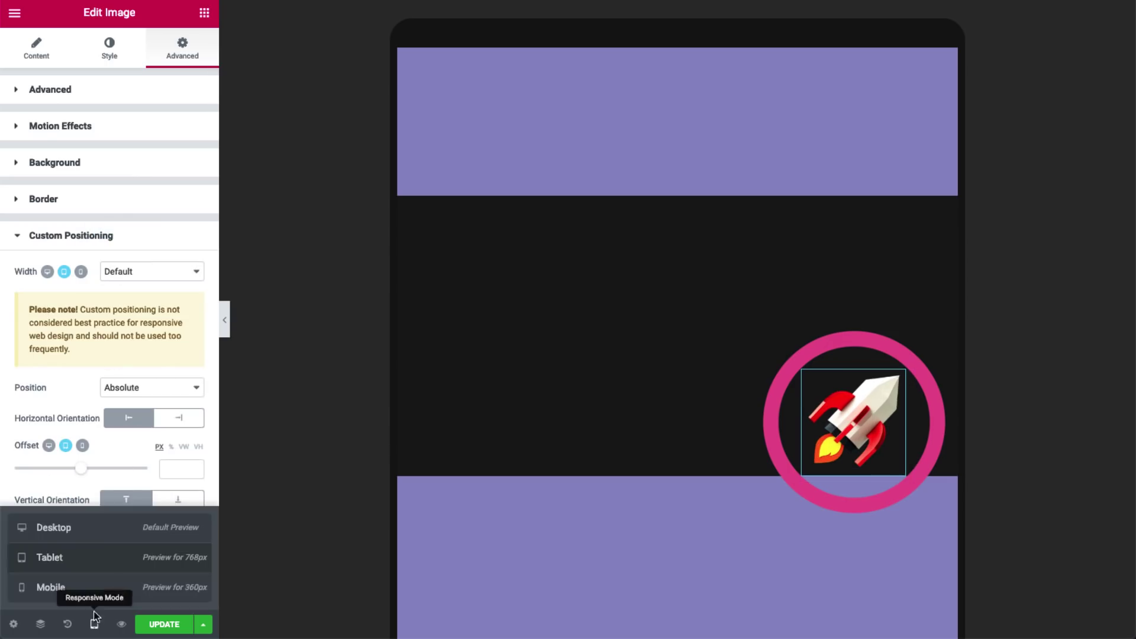
click(98, 532)
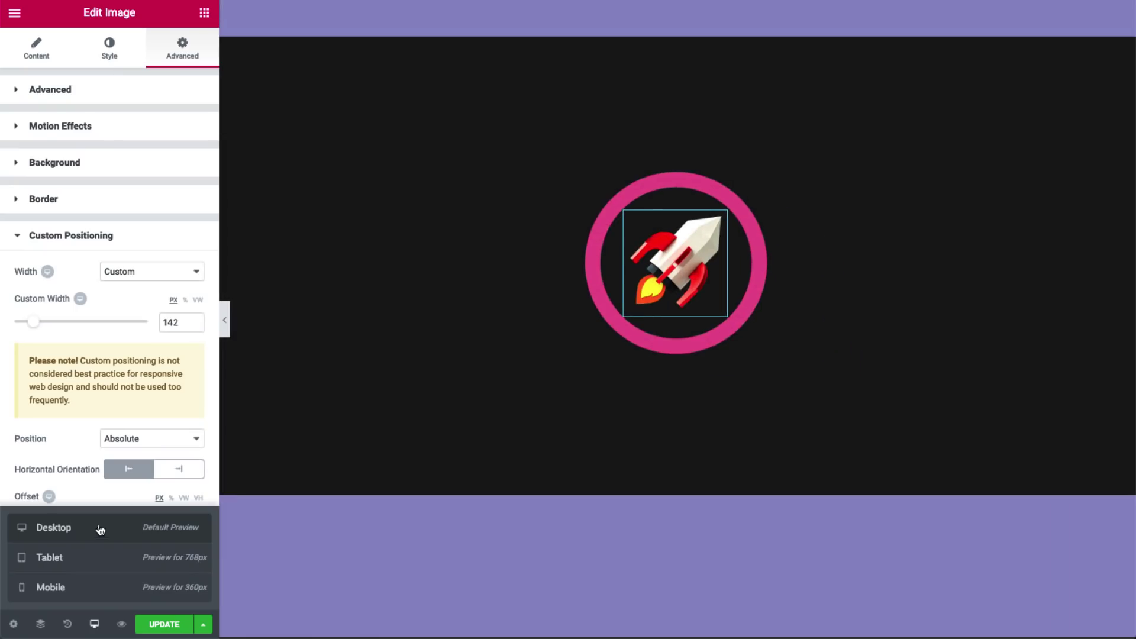
double_click(161, 519)
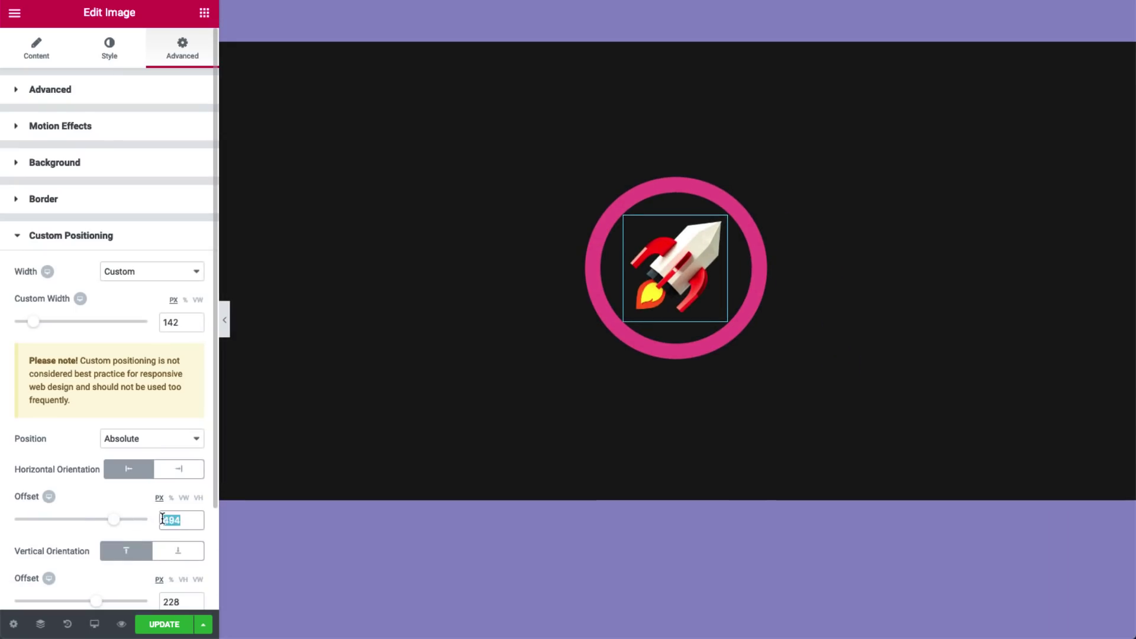
text(0)
double_click(173, 598)
text(0)
click(171, 580)
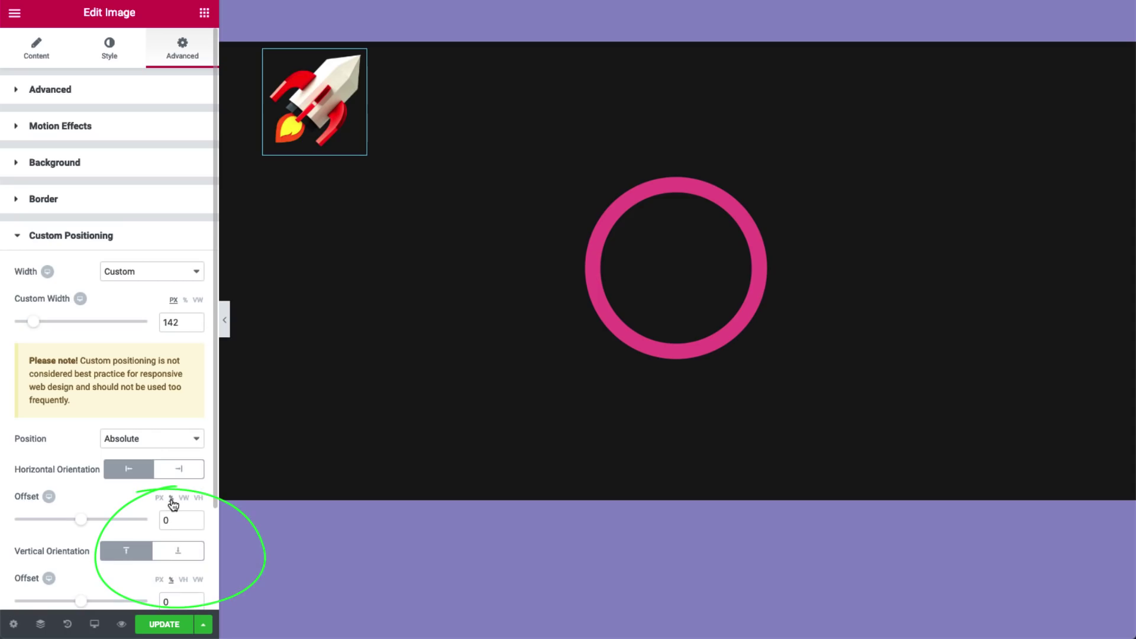
- Clear the rocket's custom width value and change its unit to percent
double_click(169, 318)
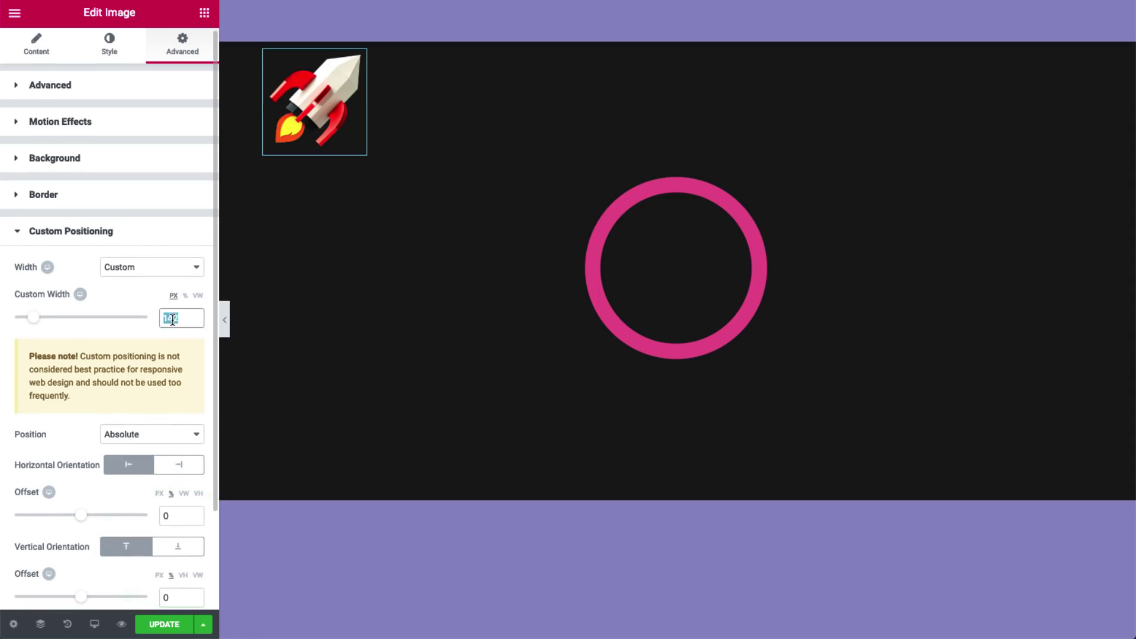
key(BackSpace)
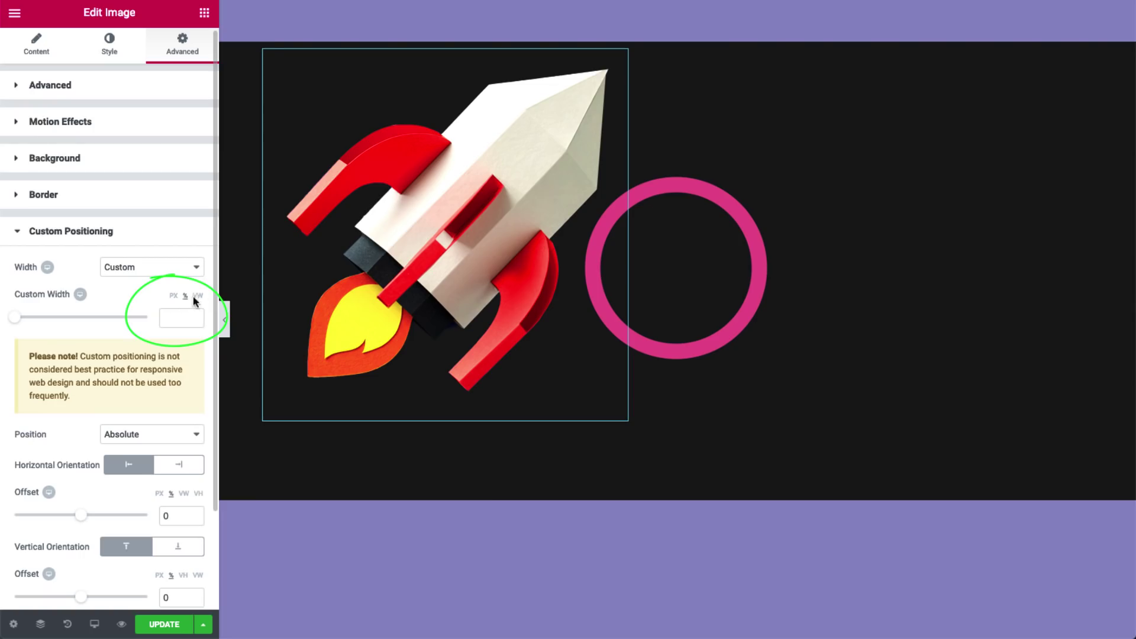
click(185, 295)
- Set the ring's horizontal and vertical offsets to 0
click(734, 323)
double_click(177, 520)
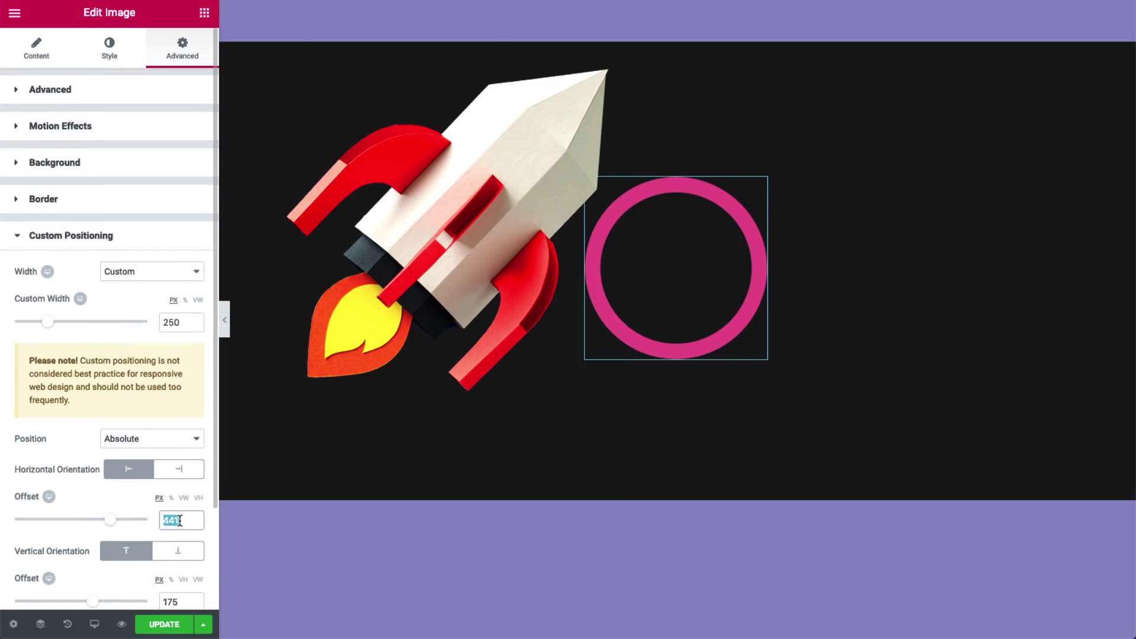
text(0)
double_click(179, 600)
text(0)
- Clear the ring's custom width and change its width and both offsets to percent units
double_click(173, 322)
key(BackSpace)
click(185, 300)
click(170, 499)
click(171, 581)
- Shrink the rocket with a percent width and move it near the black section's centre with percent offsets
mouse_move(16, 322)
mouse_down()
mouse_move(40, 327)
mouse_move(28, 324)
mouse_up()
drag(81, 519, 87, 520)
drag(81, 601, 91, 603)
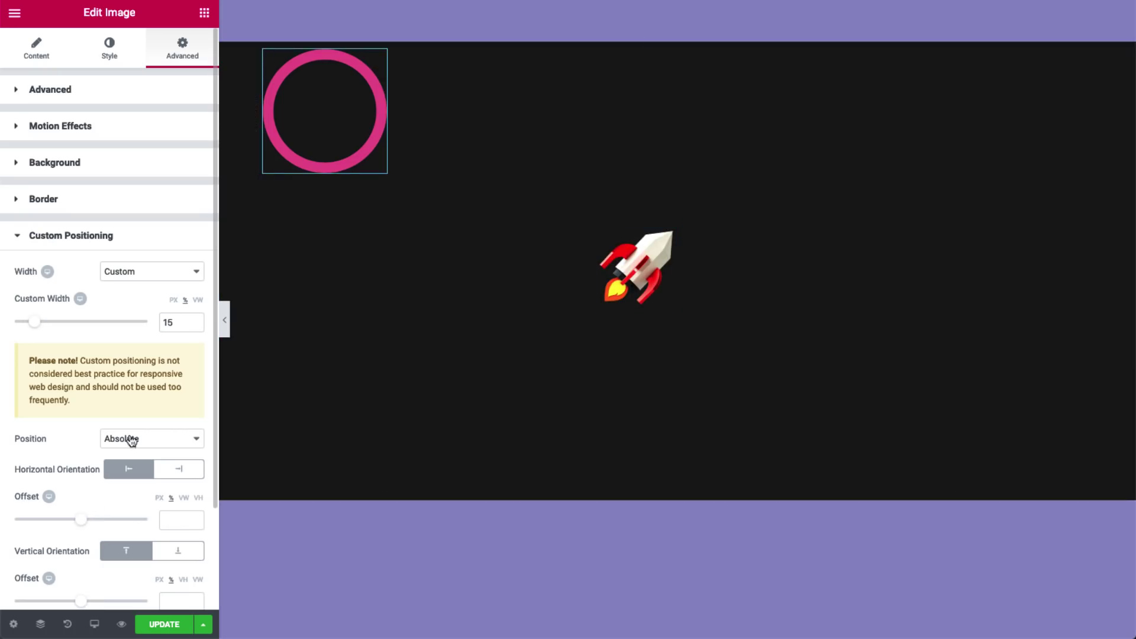
- Place the 15% wide ring around the rocket, with a horizontal offset of 38% and a vertical offset of 35%
drag(81, 519, 97, 522)
drag(81, 601, 89, 604)
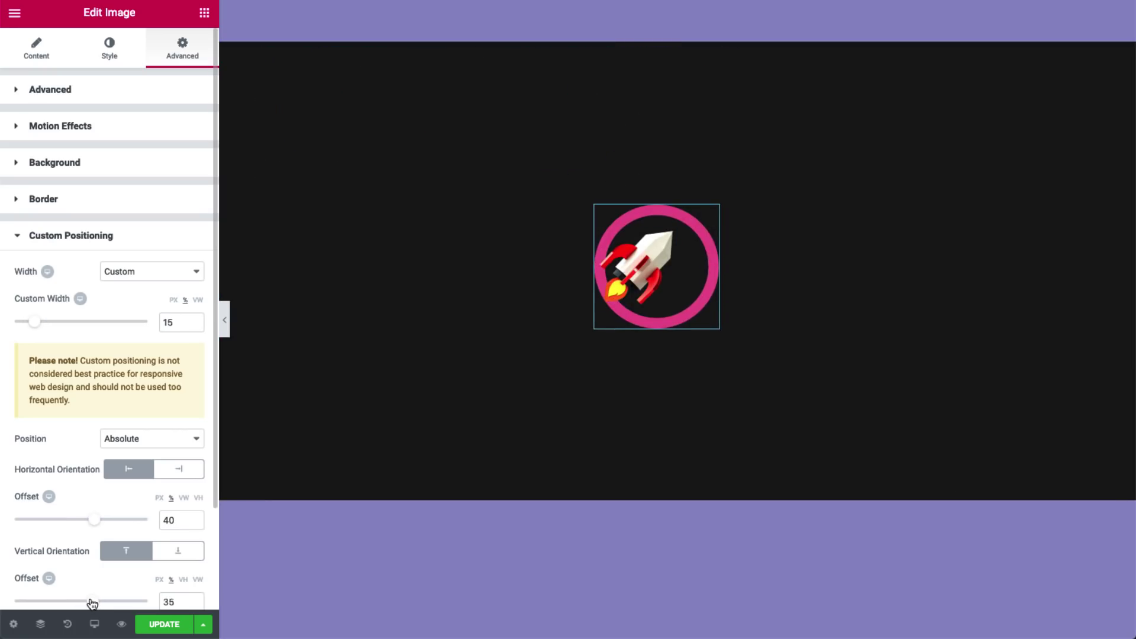
drag(98, 522, 96, 526)
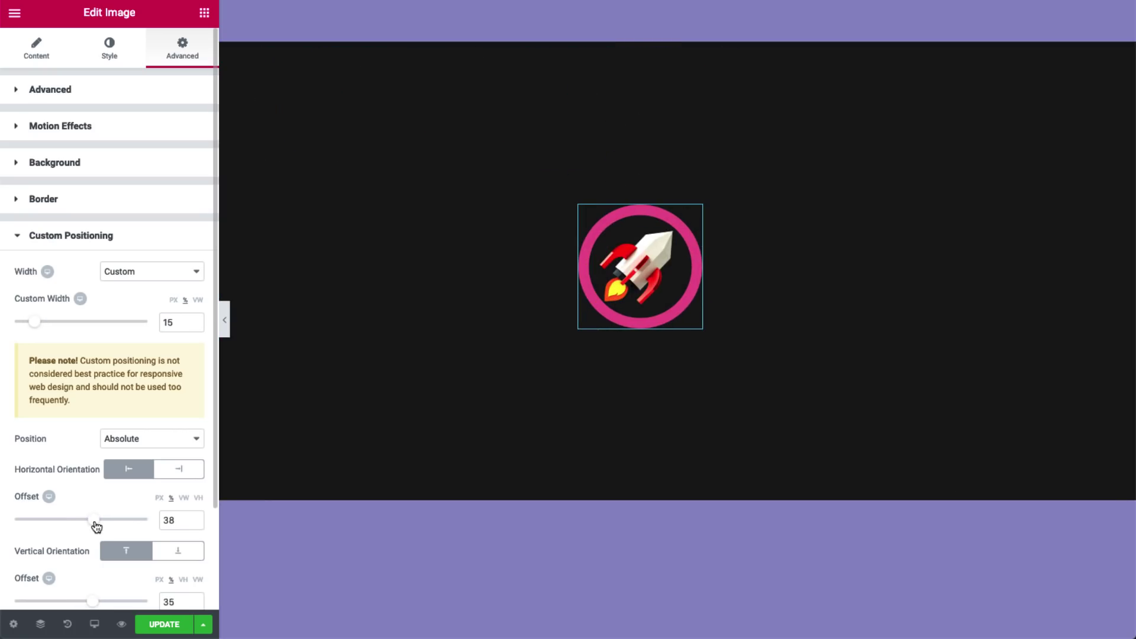
- Check the percent-based ring and rocket in the tablet and mobile previews, and return to the desktop view
click(94, 624)
click(100, 562)
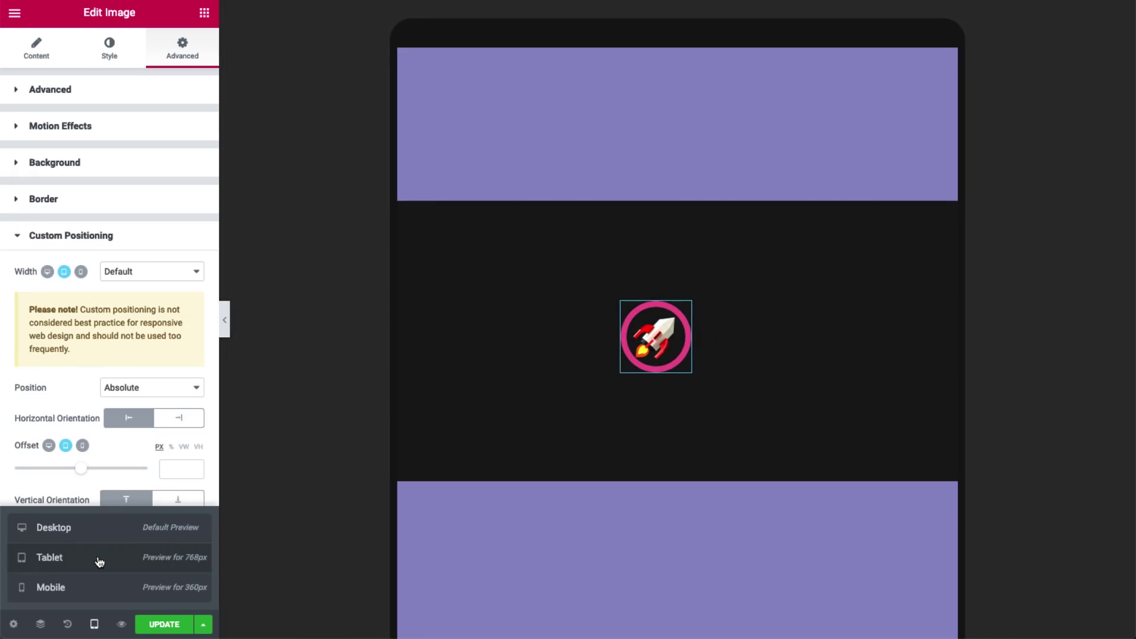
click(93, 588)
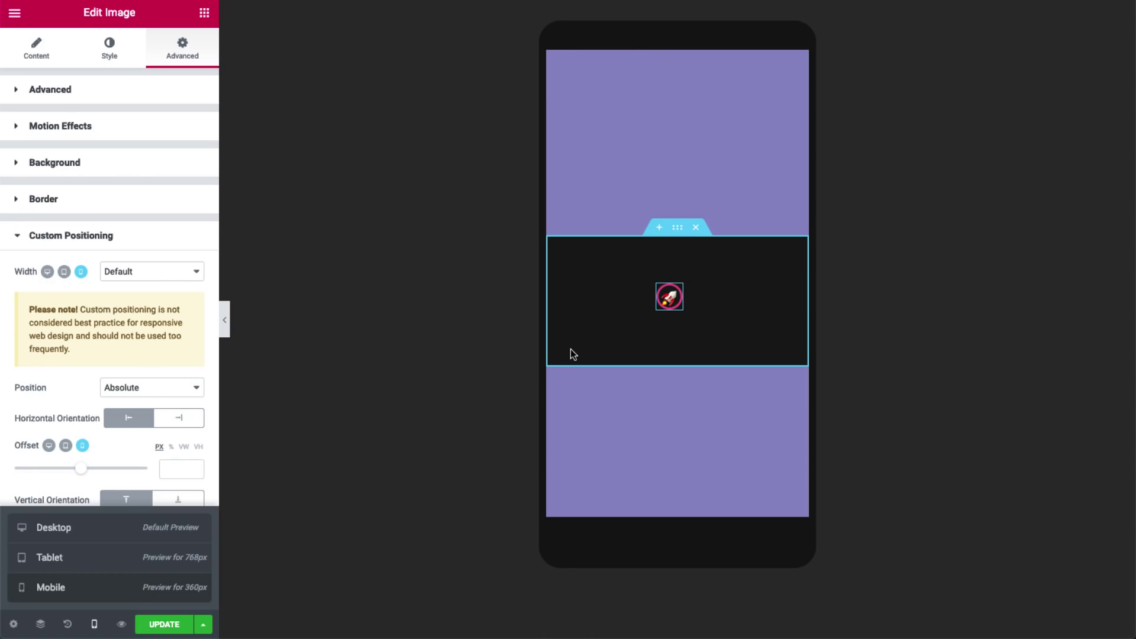
click(122, 528)
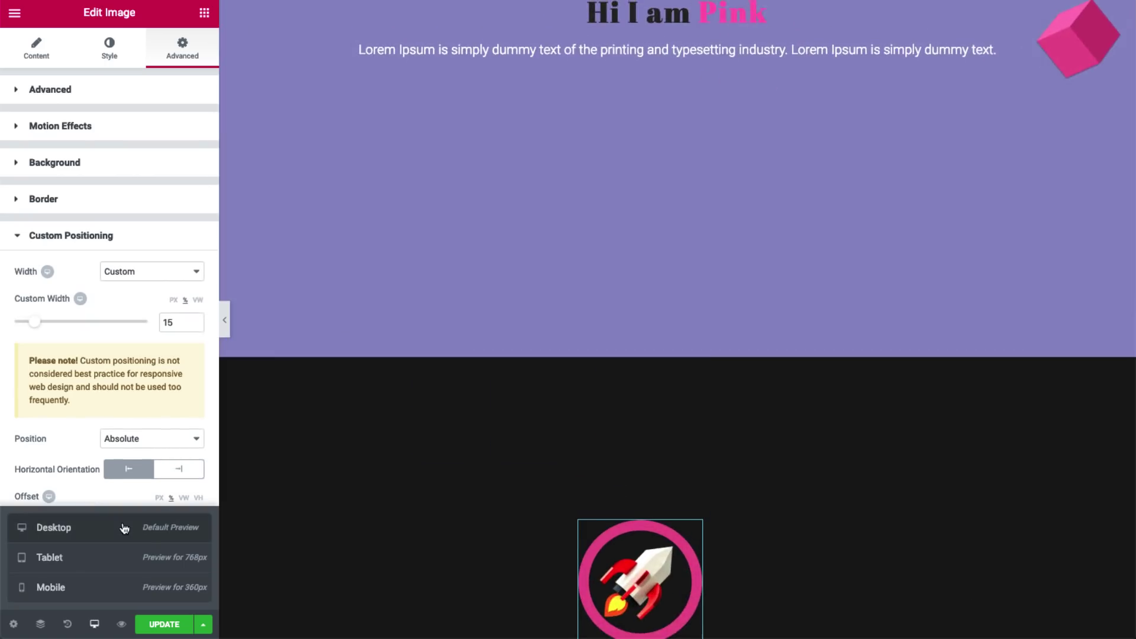
- Open the black section's layout settings and change its Content Width to Boxed
scroll(386, 409, down, 5)
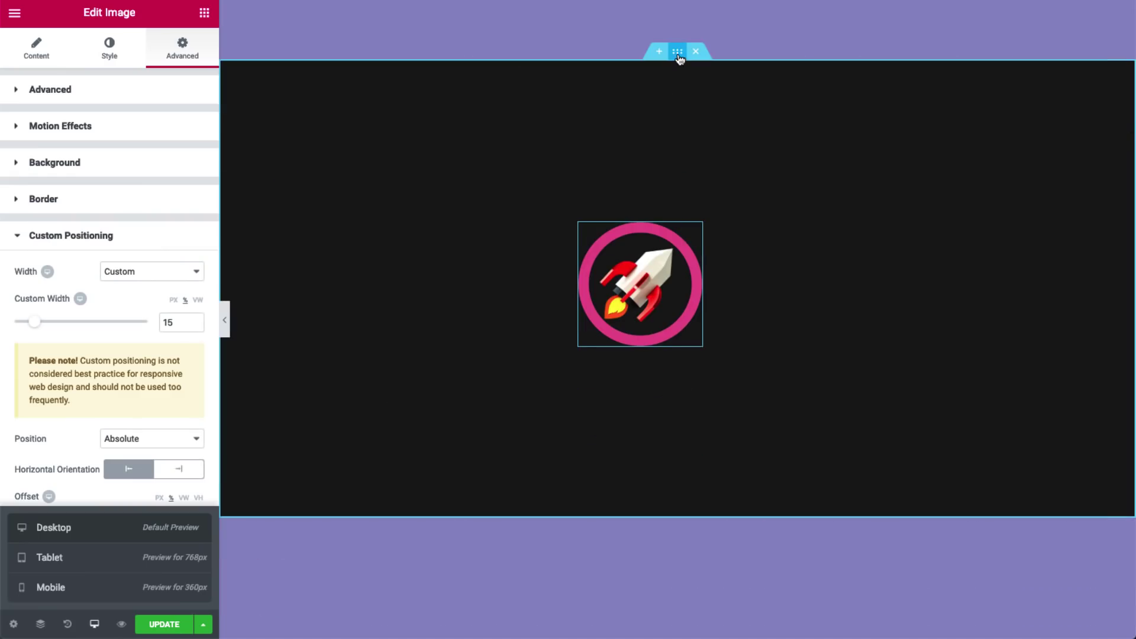
click(680, 58)
click(171, 180)
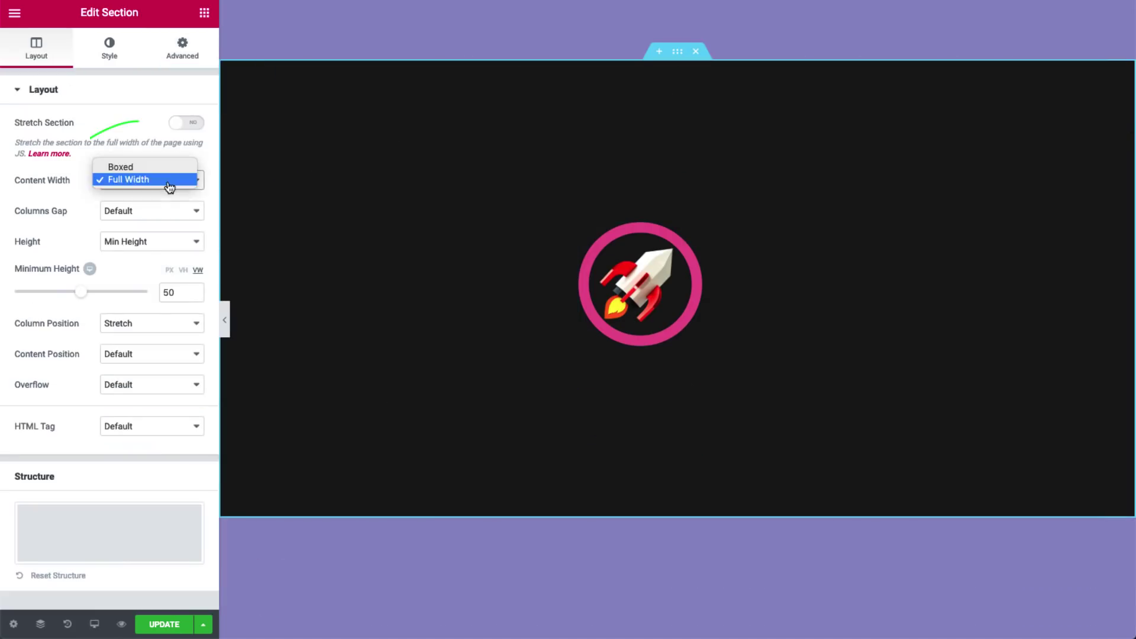
click(162, 168)
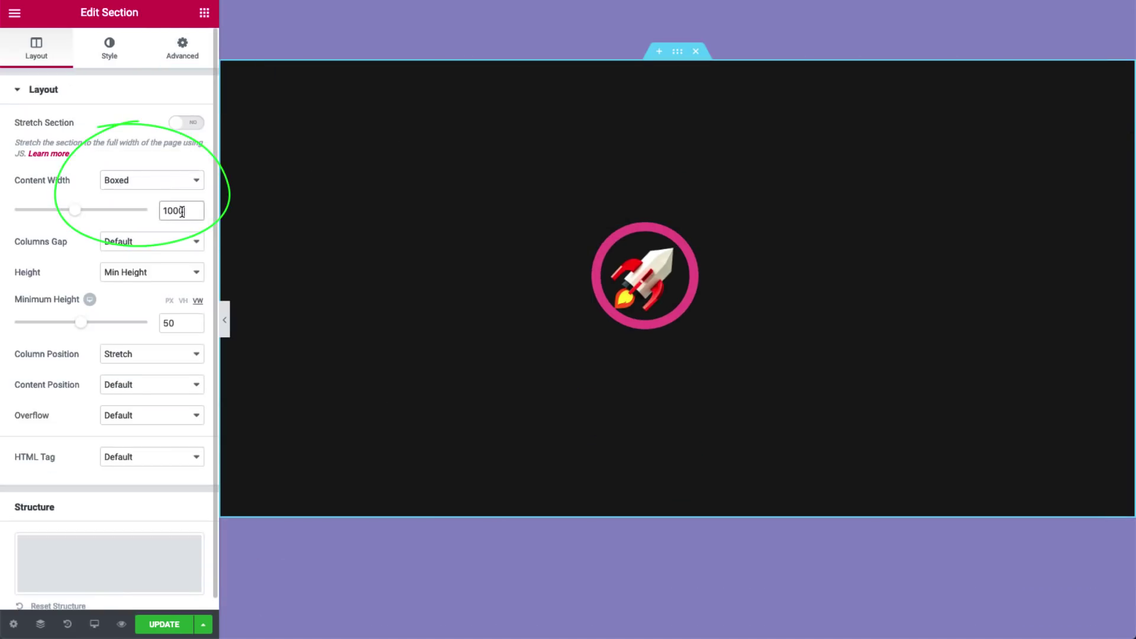
- Reduce the black section's boxed content width to 500, and return it to 1000
key(Down)
key(Down)
key(Down)
key(Down)
key(Down)
key(Down)
key(Down)
key(Down)
key(Down)
key(Down)
key(Down)
key(Down)
key(Down)
key(Down)
key(Down)
key(Down)
key(Down)
key(Down)
key(Down)
key(Down)
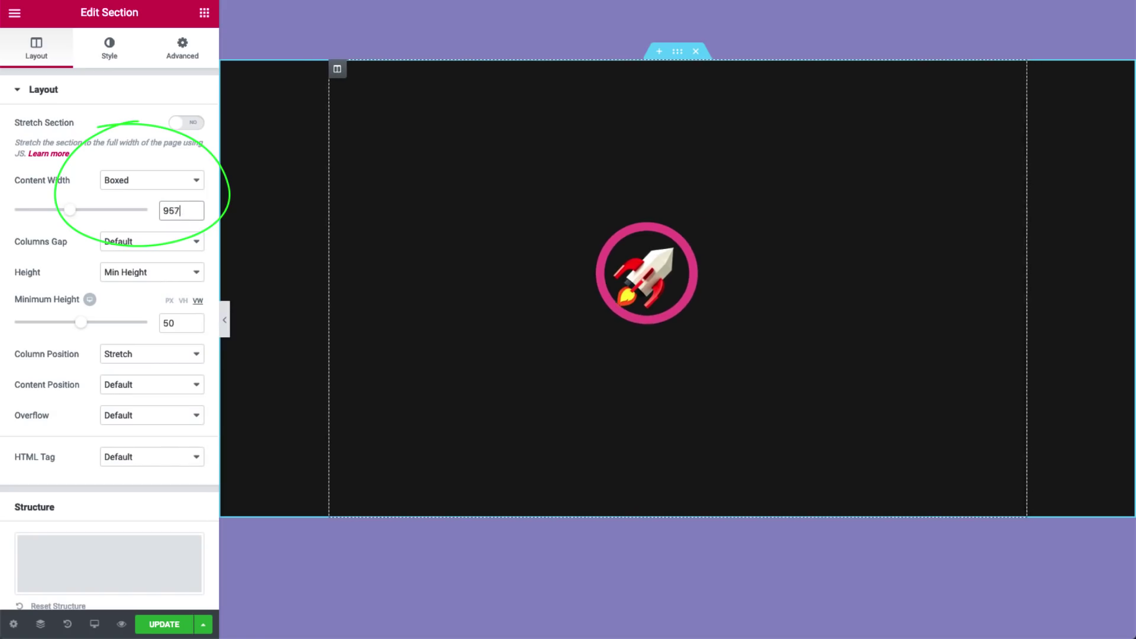
key(Down)
key(Down)
key(Down)
key(Down)
key(Down)
key(Down)
key(Down)
key(Down)
key(Down)
key(Down)
key(Down)
key(Down)
key(Down)
key(Down)
key(Down)
key(Down)
key(Down)
key(Down)
key(Down)
key(Down)
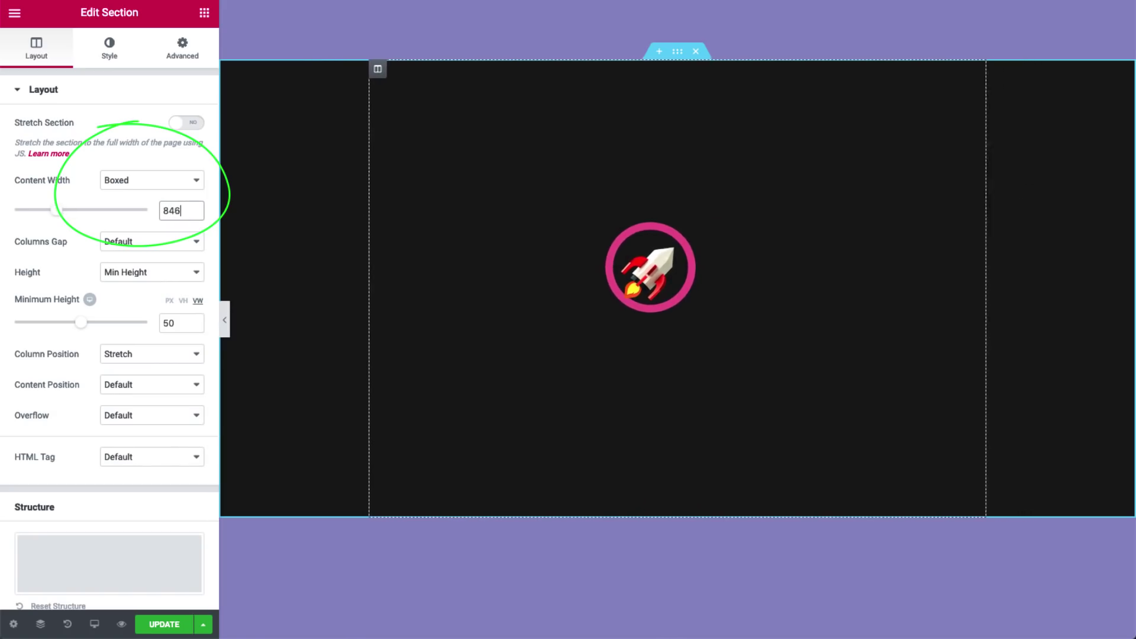
key(Down)
key(Down)
key(Down)
key(Down)
key(Down)
key(Down)
key(Down)
key(Down)
key(Down)
key(Down)
key(Down)
key(Down)
key(Down)
key(Down)
key(Down)
key(Down)
key(Down)
key(Down)
key(Down)
key(Down)
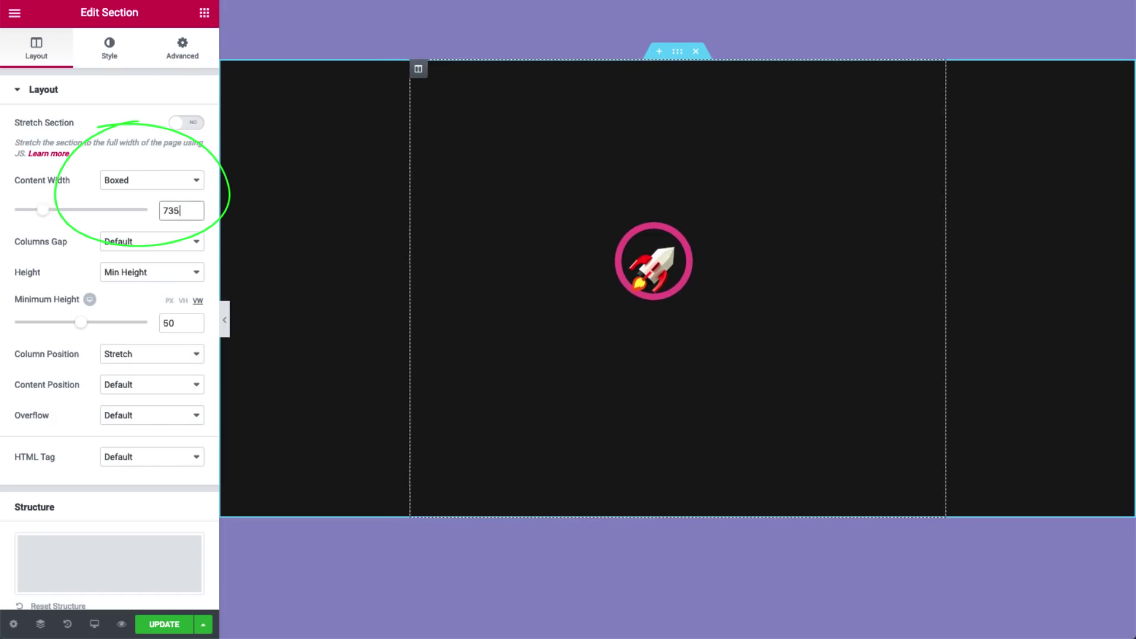
key(Down)
key(Down)
key(Down)
key(Down)
key(Down)
key(Down)
key(Down)
key(Down)
key(Down)
key(Down)
key(Down)
key(Down)
key(Down)
key(Down)
key(Down)
key(Down)
key(Down)
key(Down)
key(Down)
key(Down)
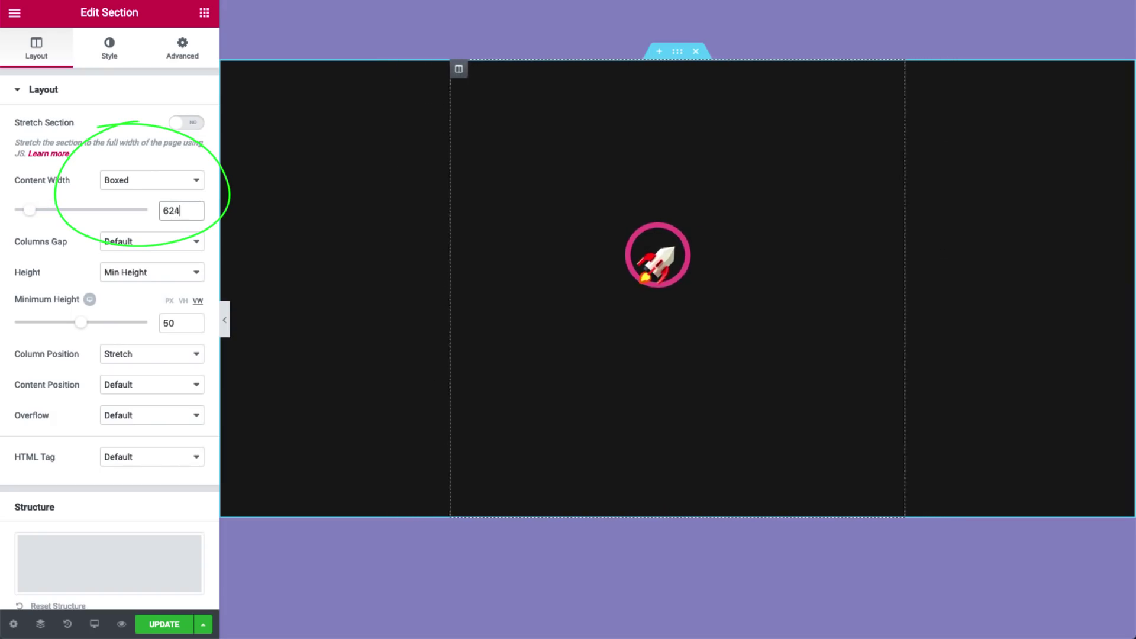
key(Down)
key(Down)
key(Down)
key(Down)
key(Down)
key(Down)
key(Down)
key(Down)
key(Down)
key(Down)
key(Down)
key(Down)
key(Down)
key(Down)
key(Down)
key(Down)
key(Down)
key(Down)
key(Down)
key(Down)
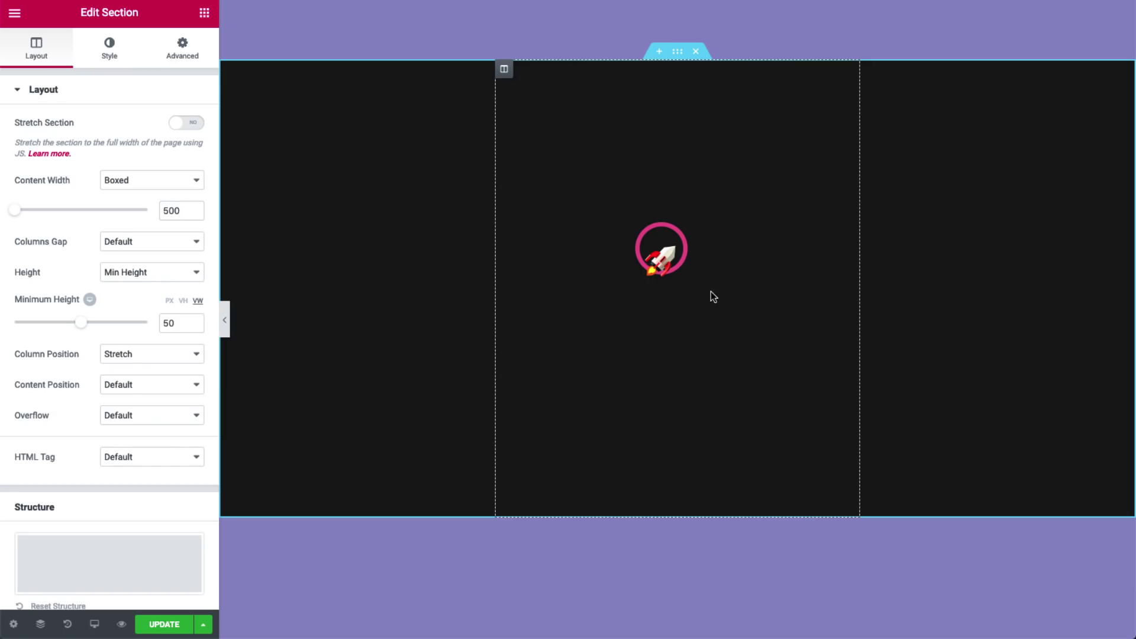
drag(15, 210, 76, 216)
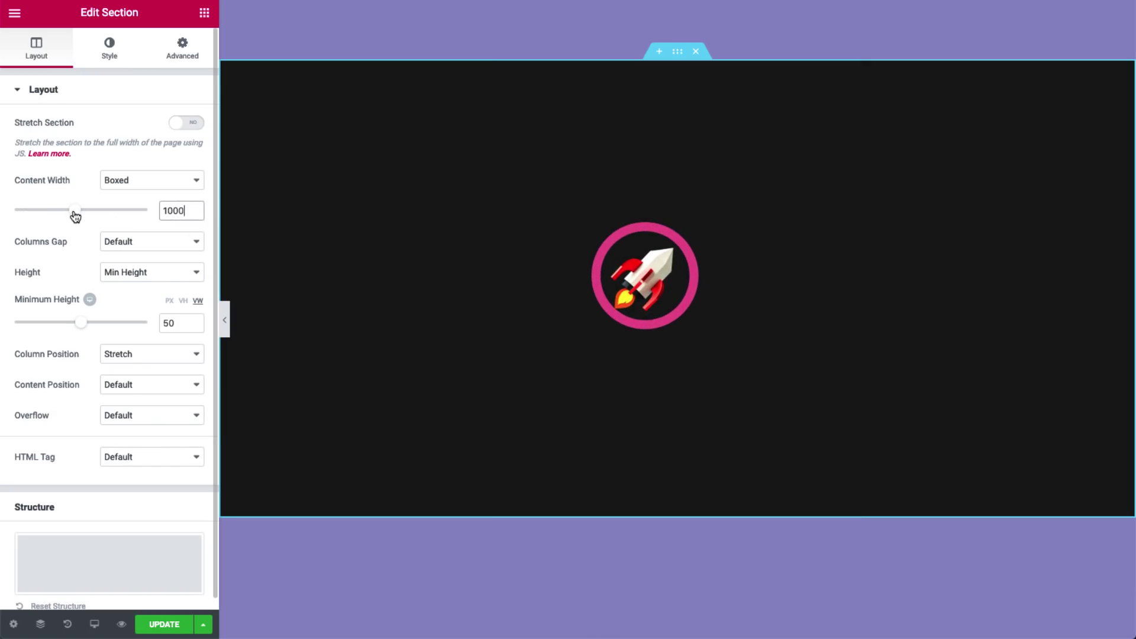
- Set the ring's horizontal and vertical offsets to 0 and change the offset unit to VW
click(595, 254)
double_click(169, 520)
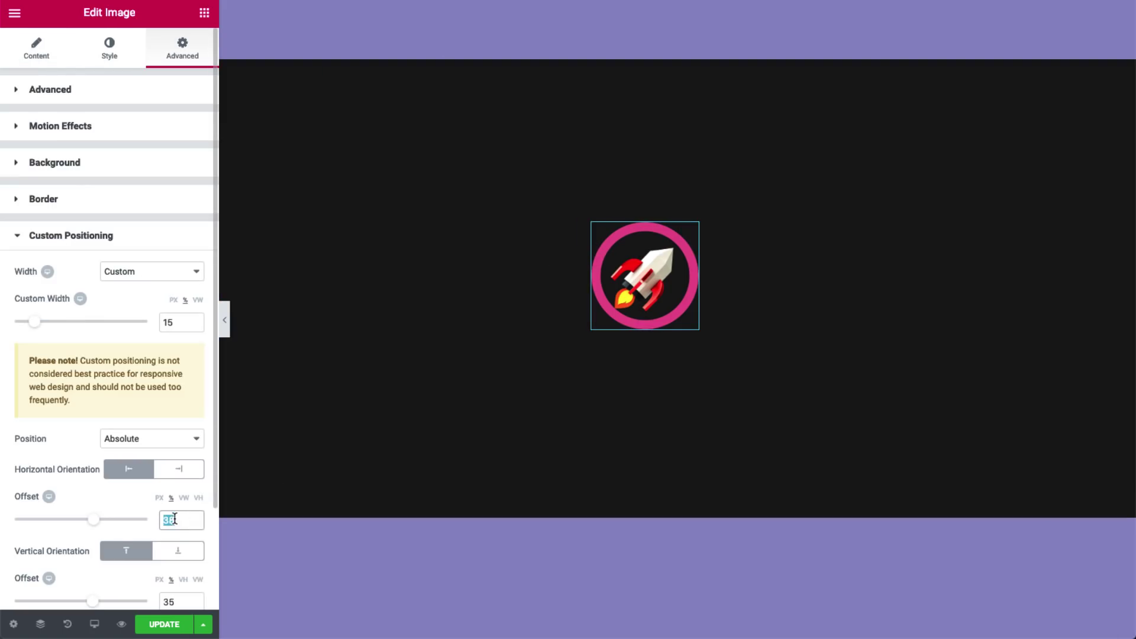
text(0)
double_click(174, 597)
text(0)
click(199, 581)
- Clear the ring's custom width, switch its unit to VW, and enlarge the ring in the new unit
double_click(170, 322)
key(BackSpace)
click(198, 300)
click(20, 322)
drag(19, 324, 33, 324)
- Set the rocket's horizontal and vertical offsets to 0 with VW as their unit
click(642, 279)
click(182, 520)
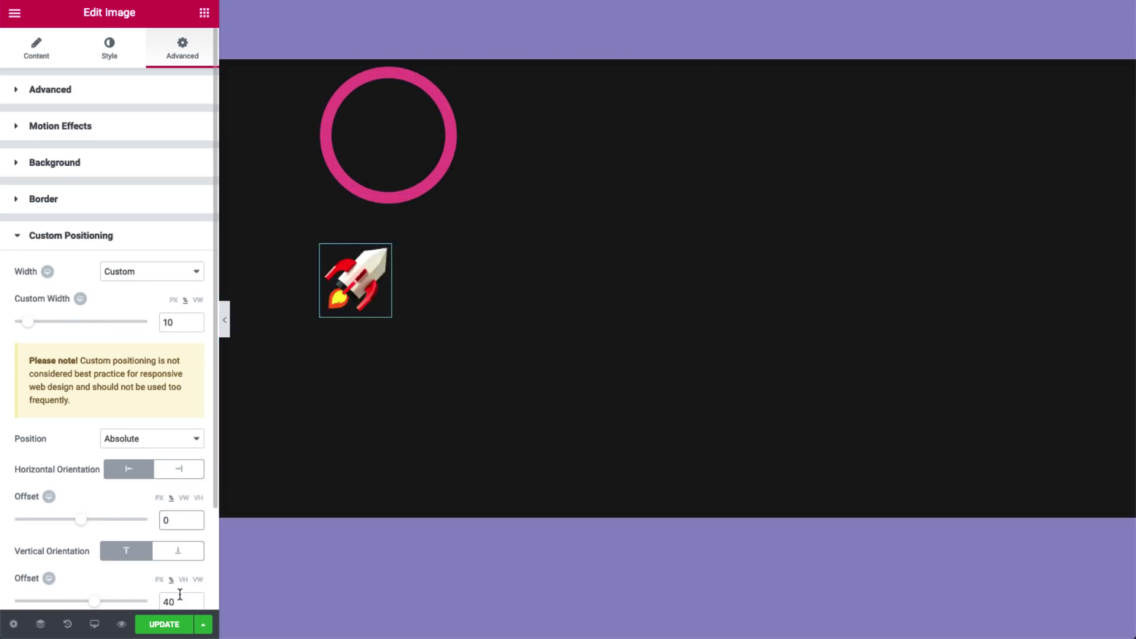
click(198, 579)
- Set the rocket's custom width to 10 VW and arrange the ring and rocket so the ring surrounds the rocket
double_click(168, 322)
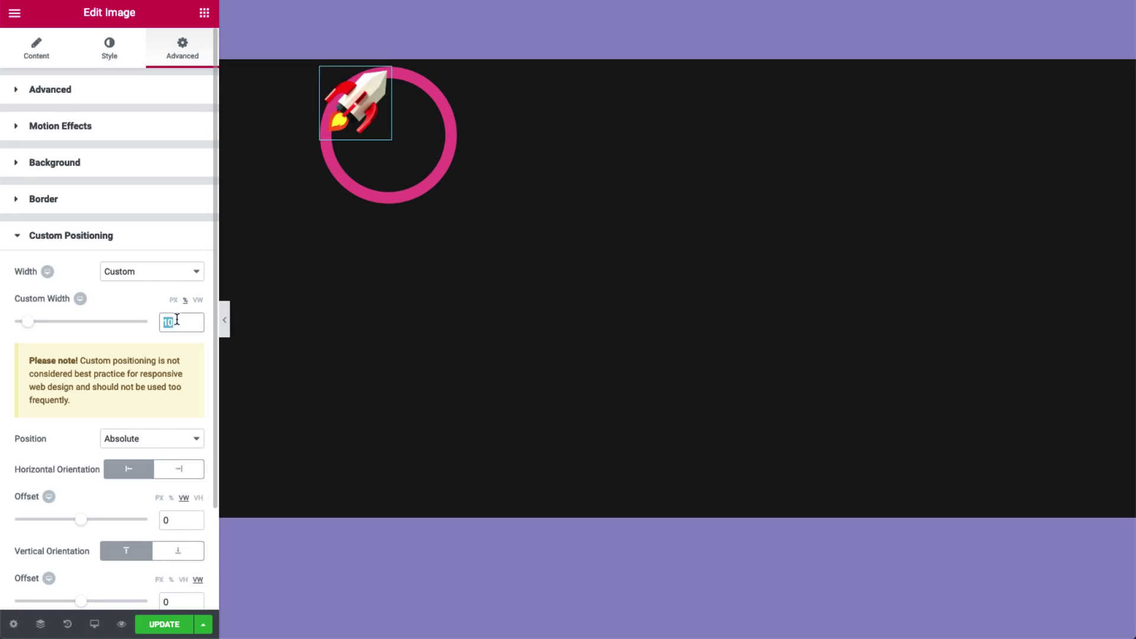
key(BackSpace)
click(198, 300)
drag(16, 324, 28, 323)
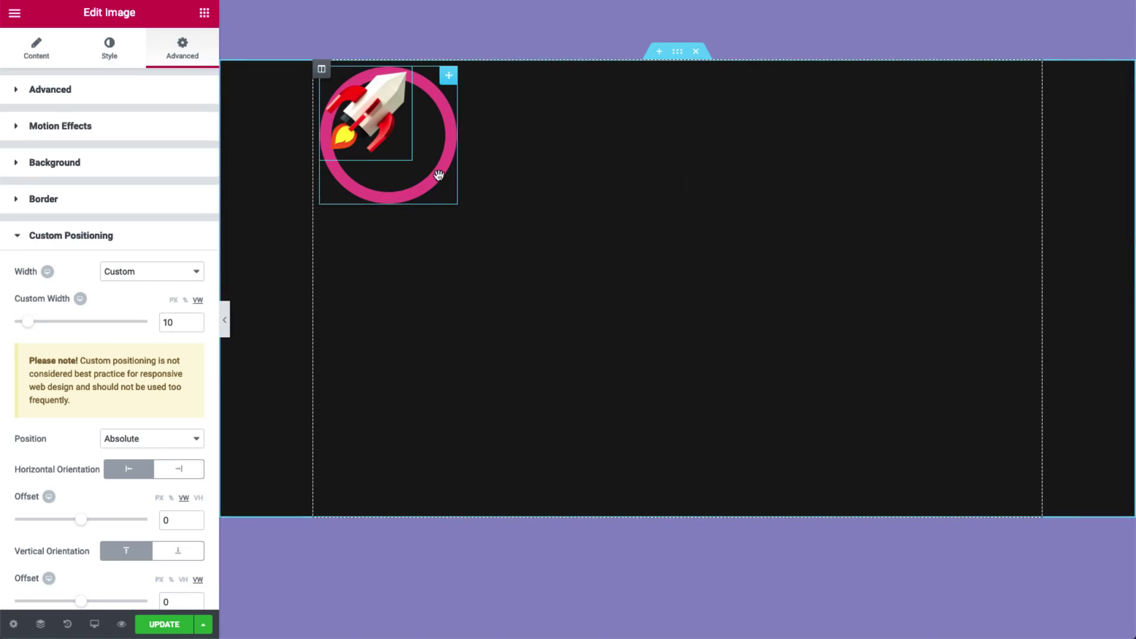
drag(437, 181, 421, 162)
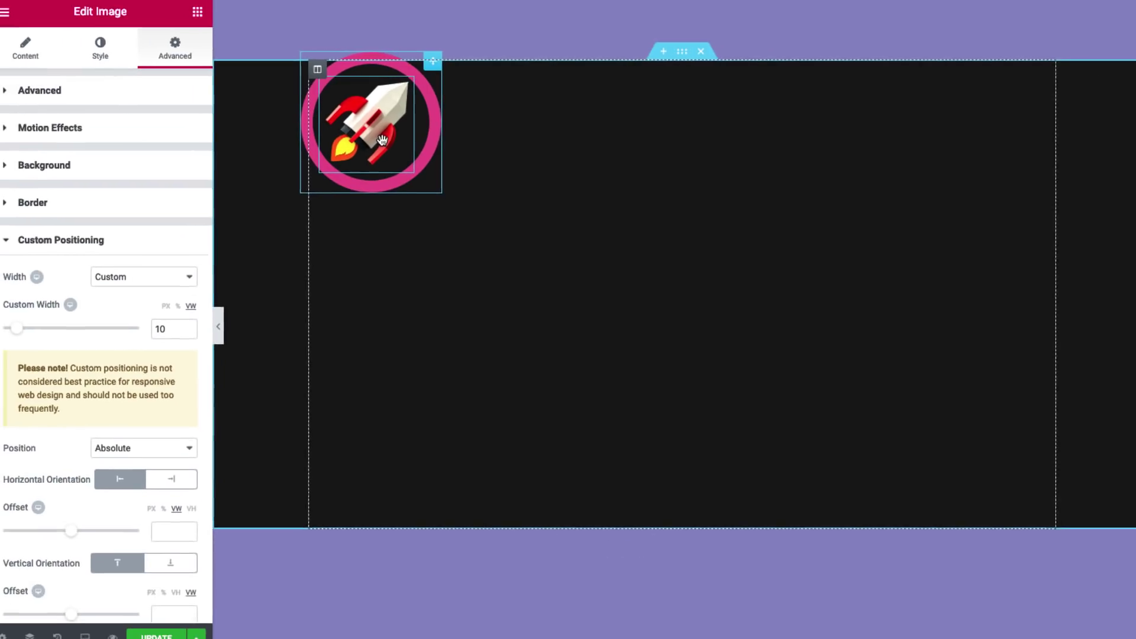
- Check the VW-sized ring and rocket in the tablet and mobile previews, and return to the black section in desktop view
click(84, 637)
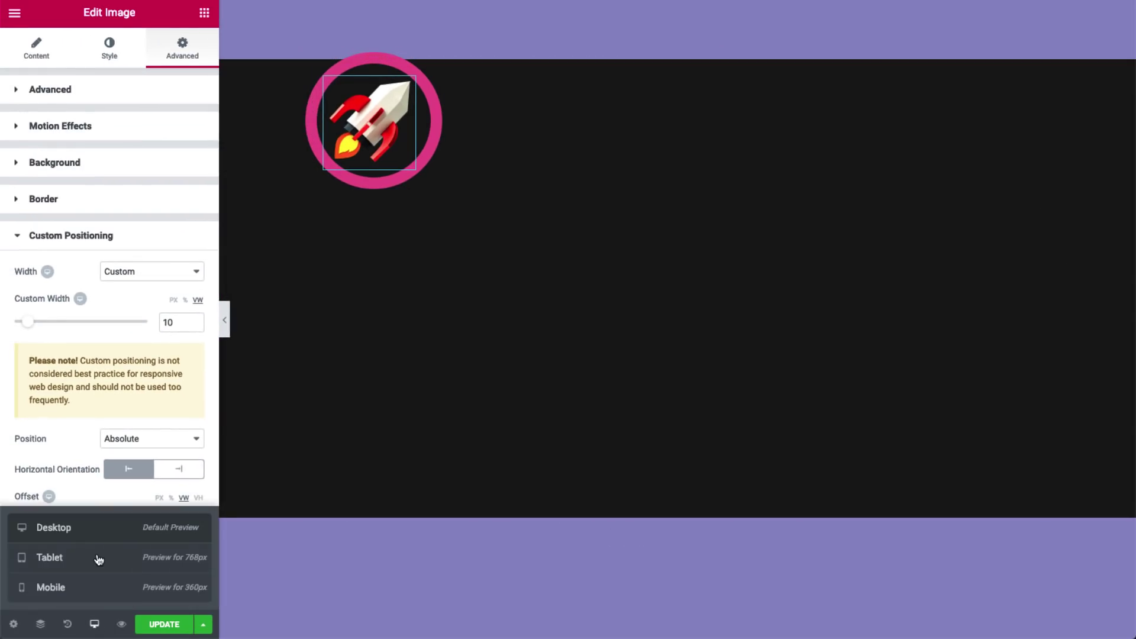
click(99, 559)
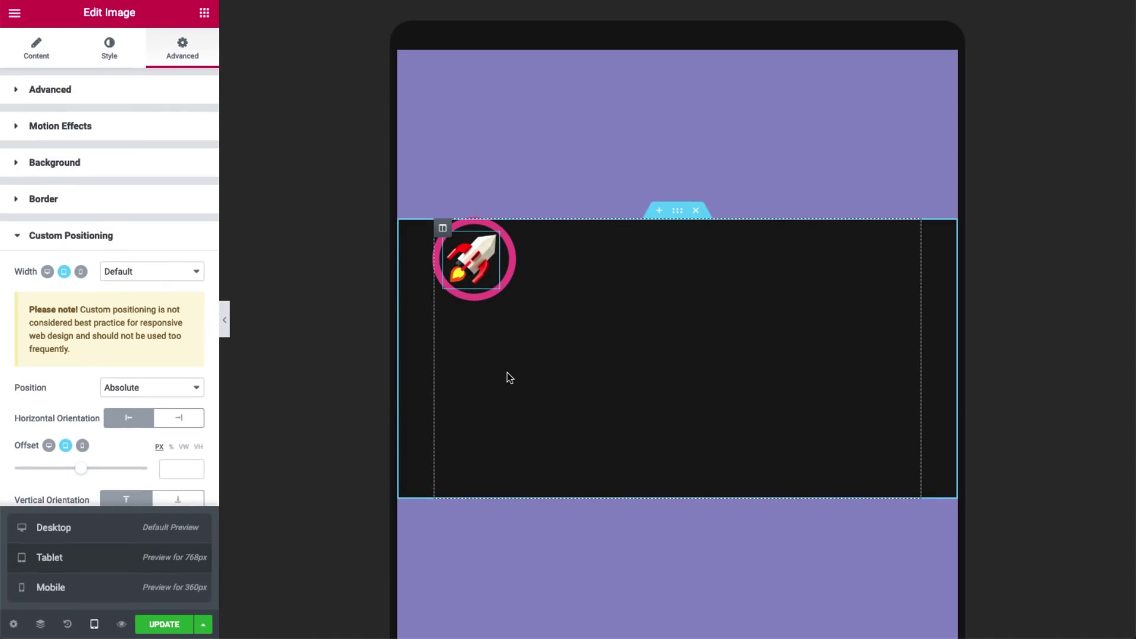
click(109, 587)
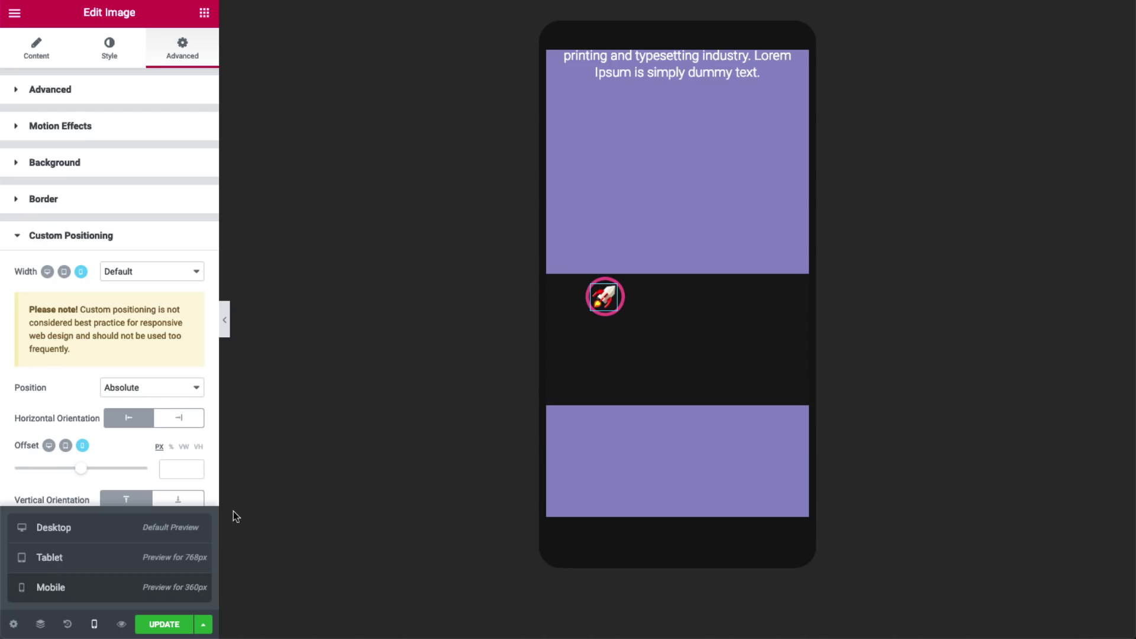
click(124, 535)
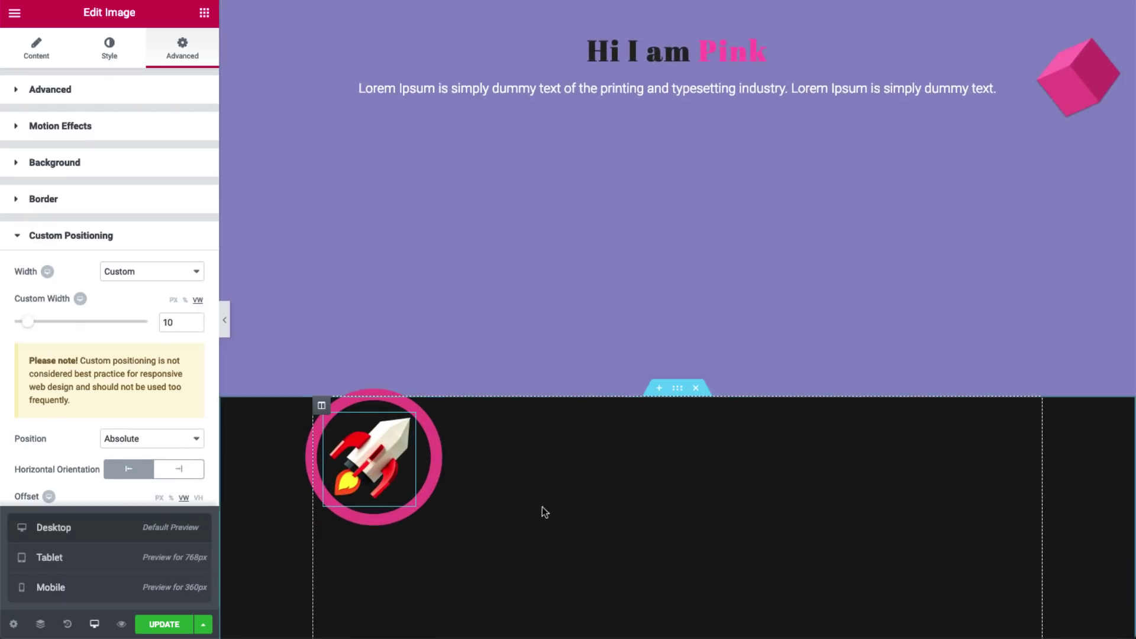
scroll(552, 503, down, 4)
scroll(571, 469, down, 2)
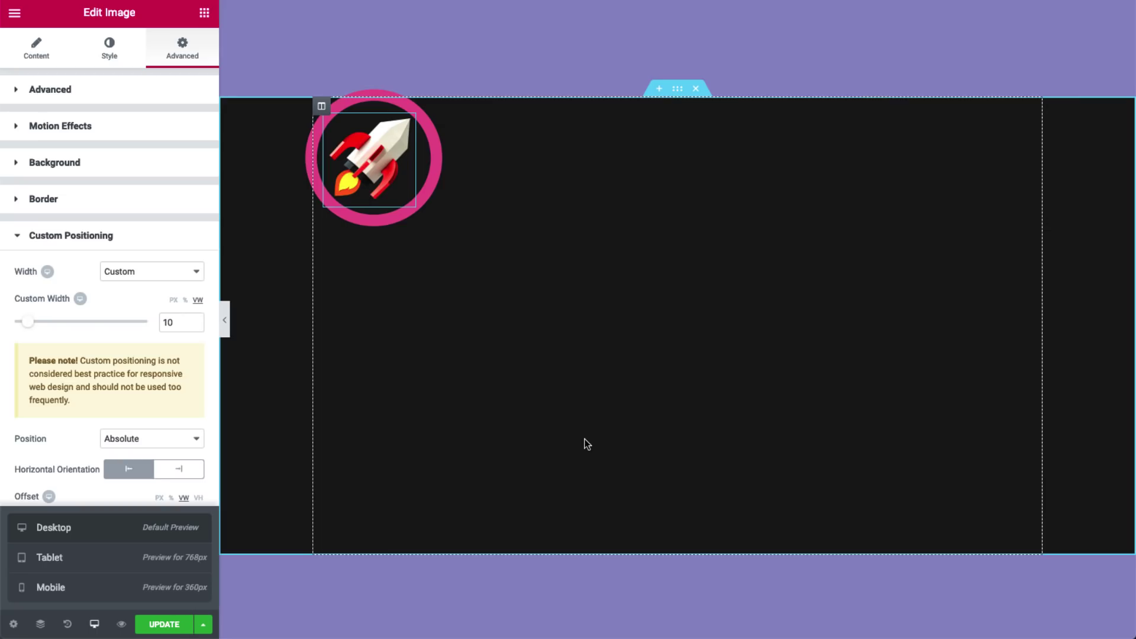
- Compare the ring and rocket's scaling once more in the tablet and mobile previews
click(93, 559)
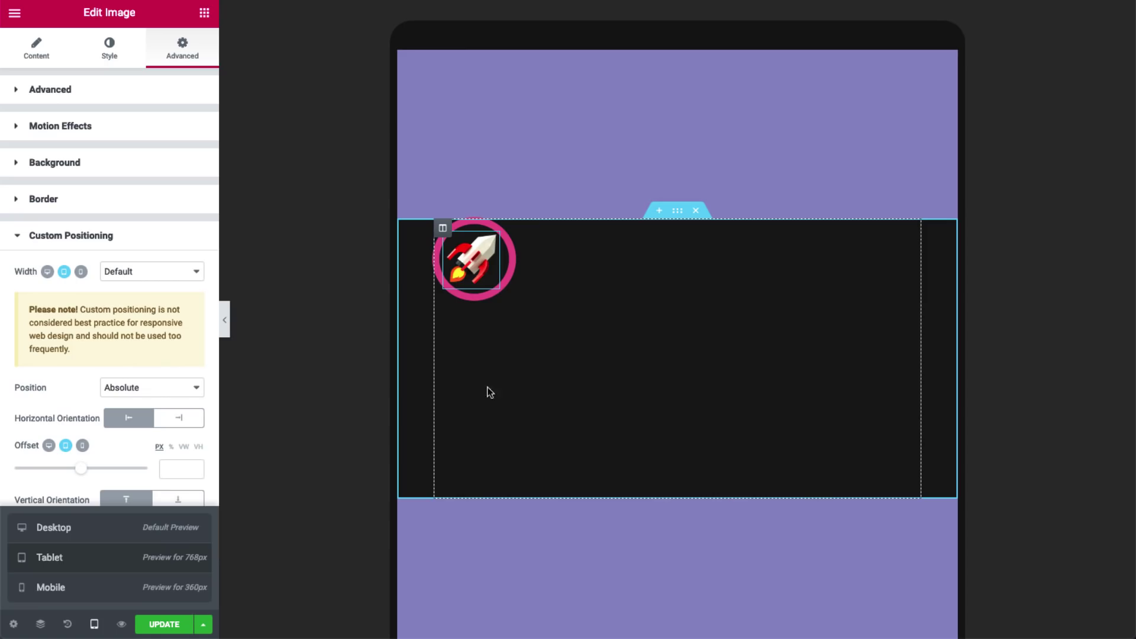
click(107, 587)
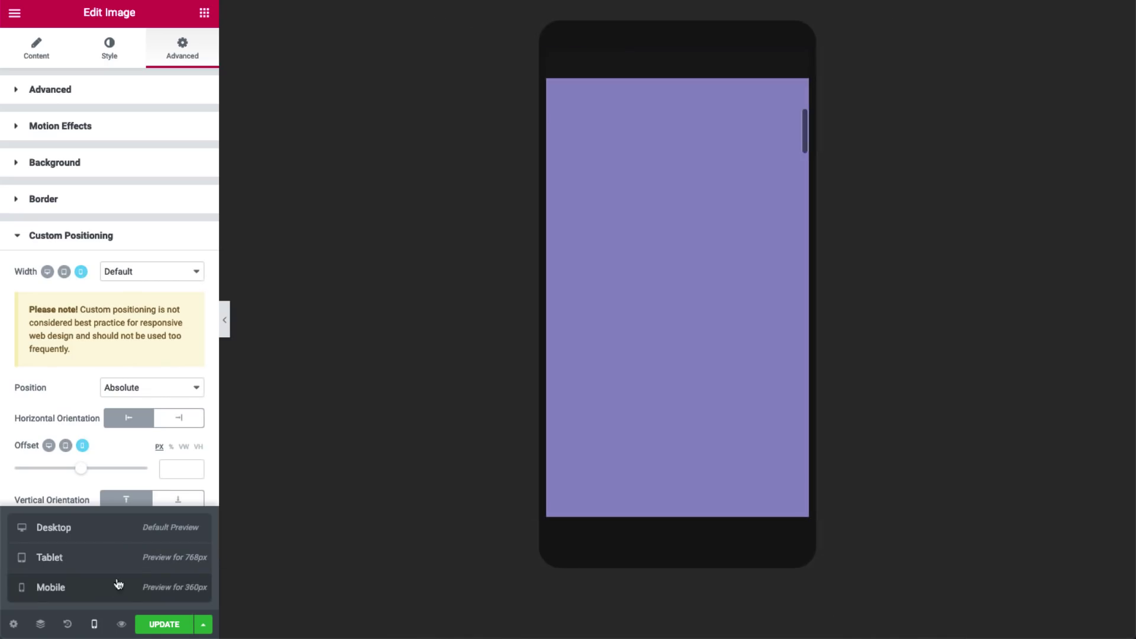